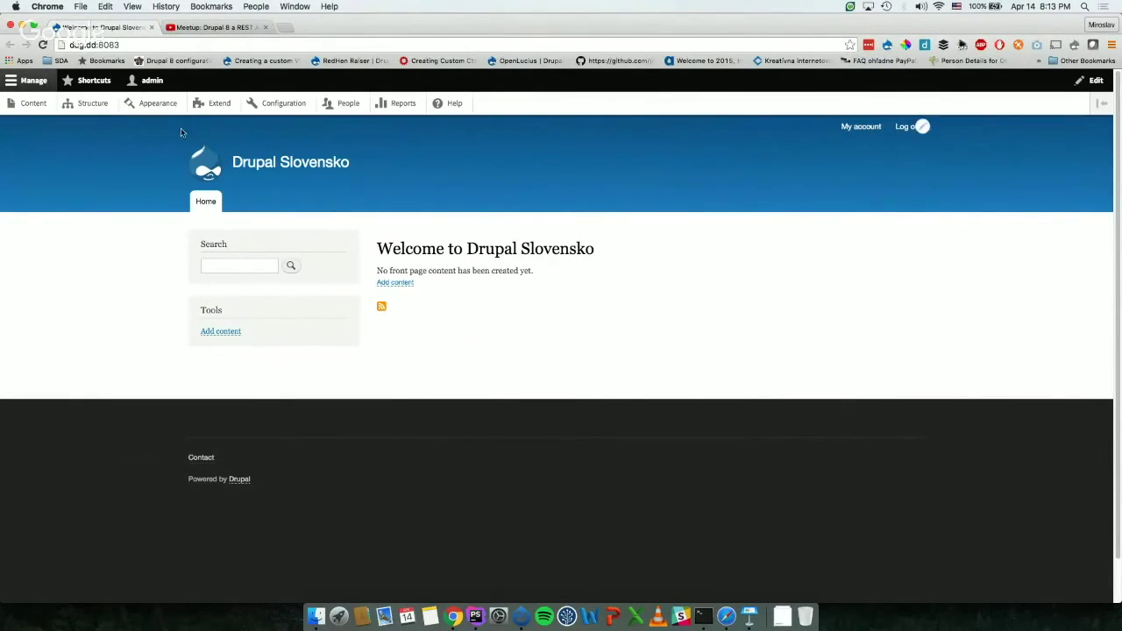
# Step: Open the Extend page and collapse the Core, Core (Experimental), Field Types and Multilingual groups
pyautogui.click(218, 105)
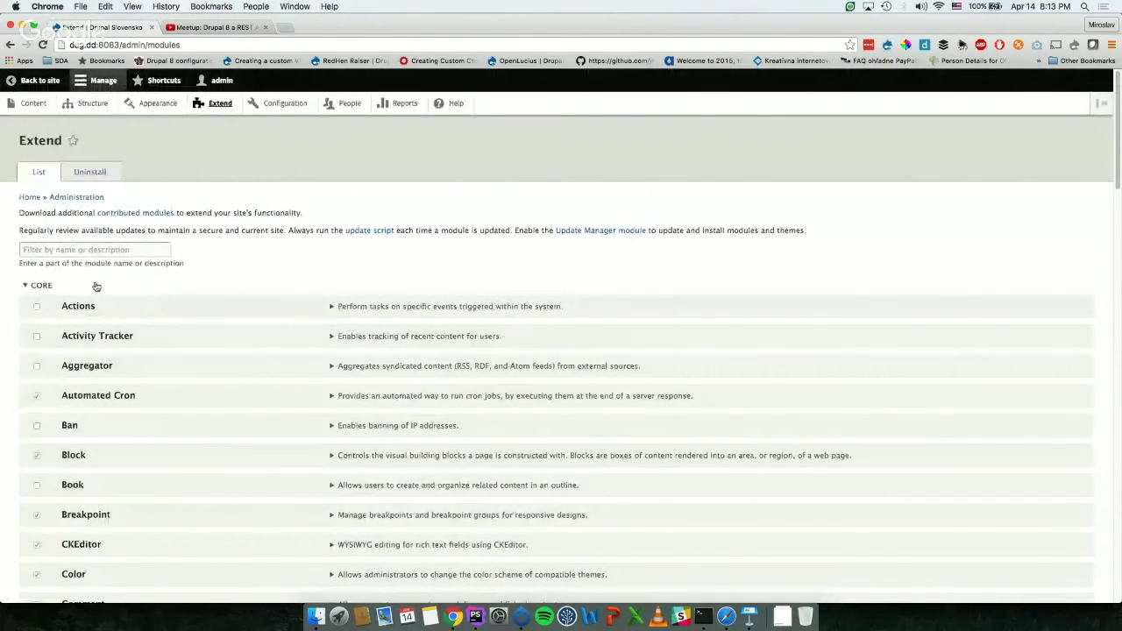
pyautogui.click(97, 287)
pyautogui.click(79, 305)
pyautogui.click(66, 325)
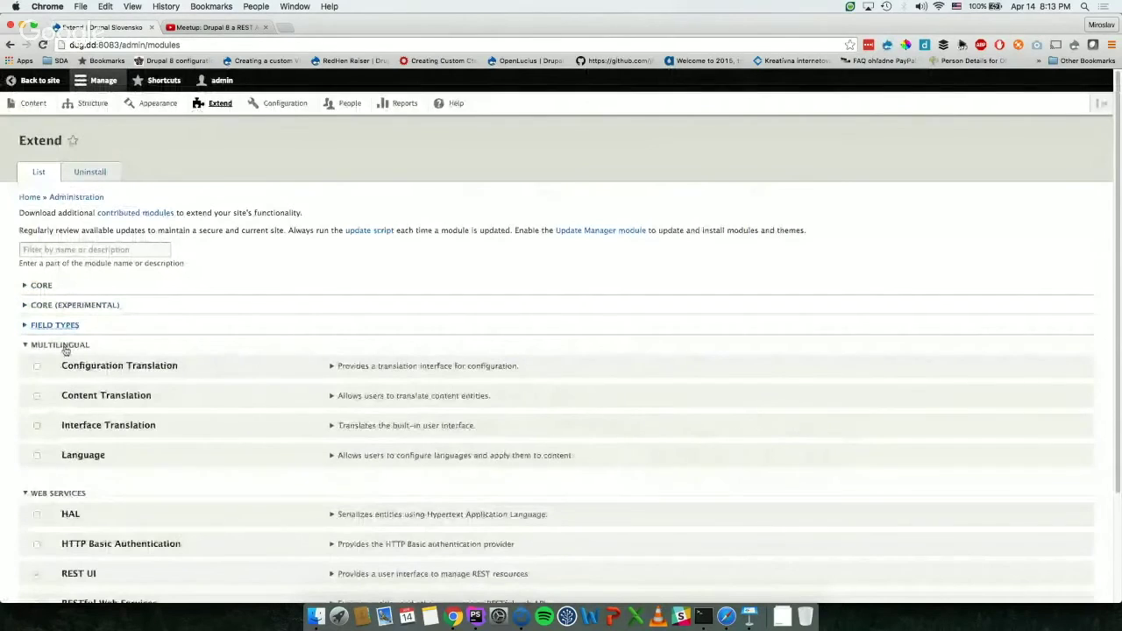
pyautogui.click(61, 345)
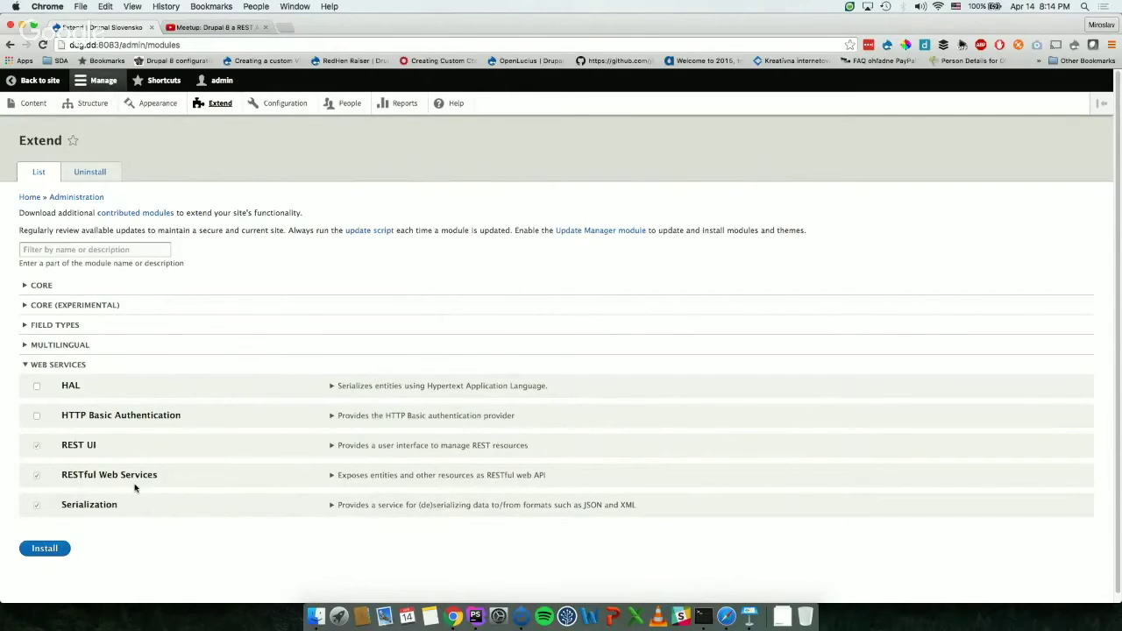
# Step: Review the RESTful Web Services and Serialization details, then install HTTP Basic Authentication
pyautogui.click(337, 475)
pyautogui.click(338, 476)
pyautogui.click(350, 507)
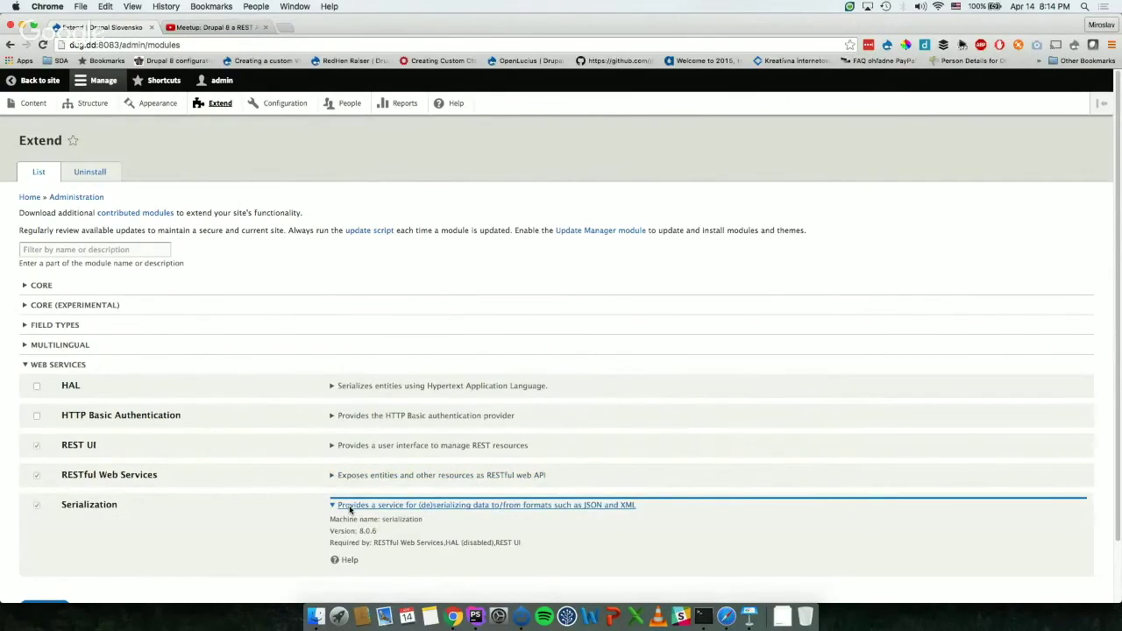
pyautogui.click(350, 506)
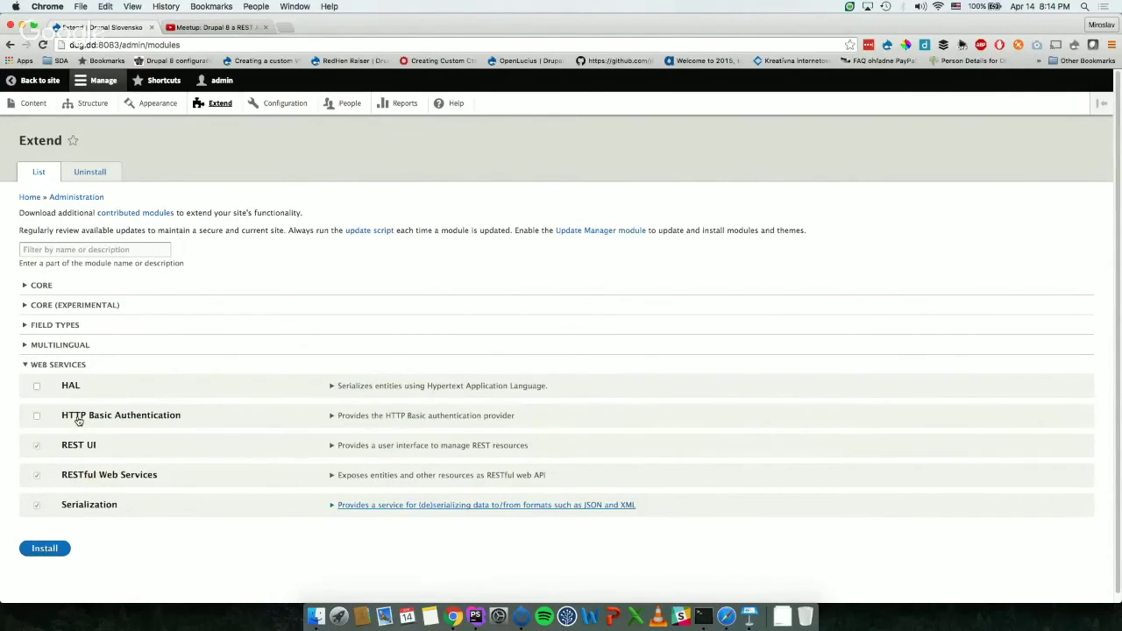
pyautogui.click(36, 415)
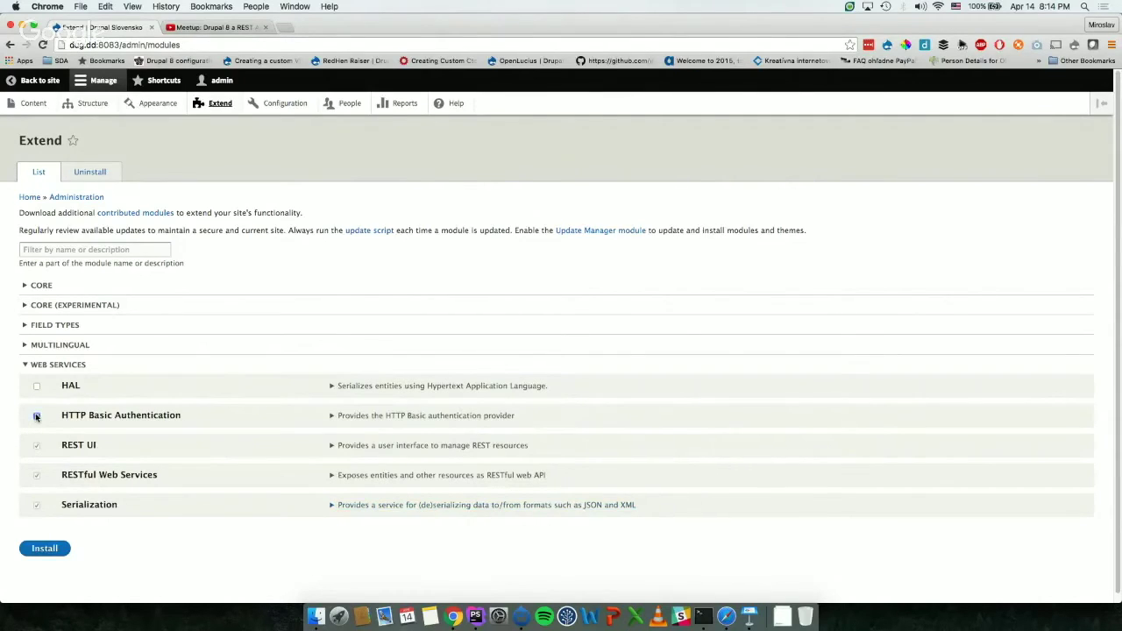
pyautogui.click(29, 552)
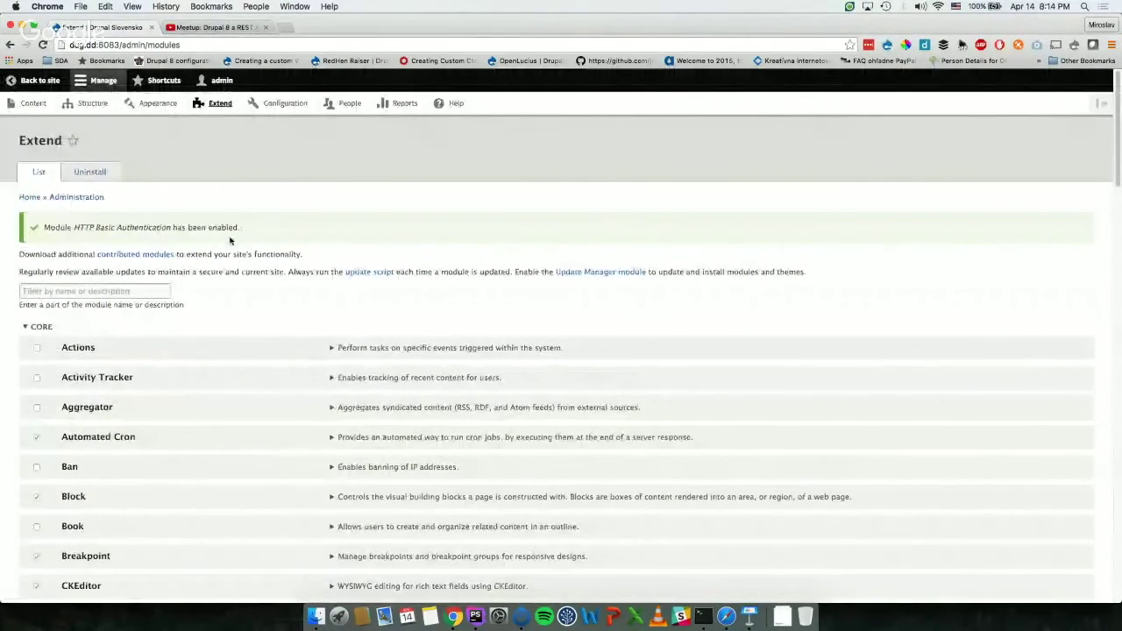
# Step: Open the REST UI module's configuration page from the Extend list
pyautogui.scroll(-20, 345, 189)
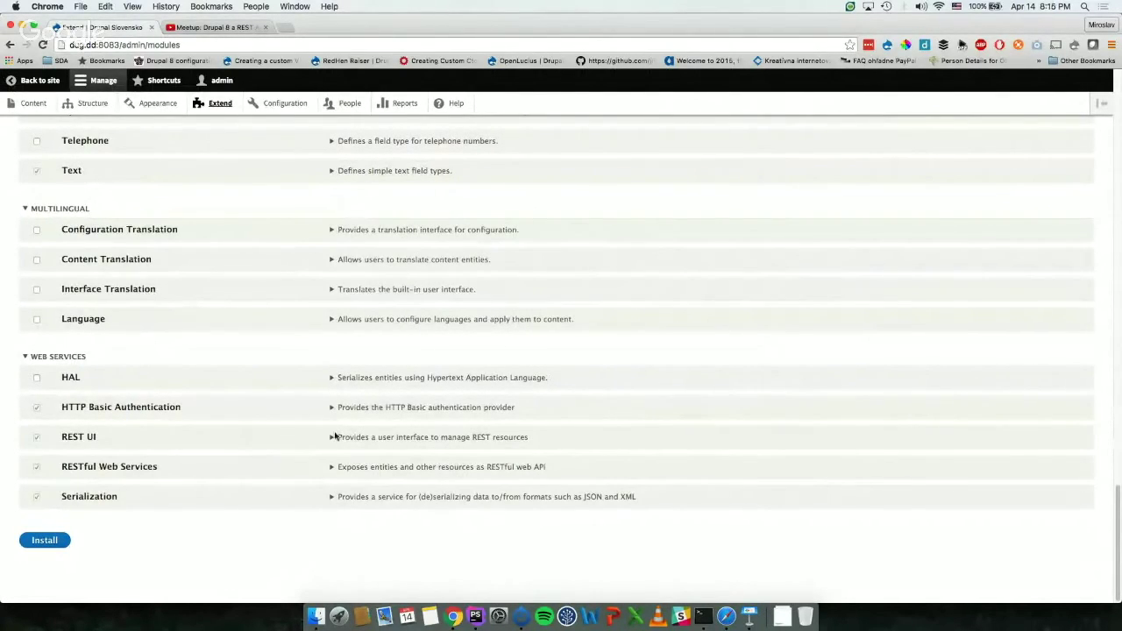
pyautogui.click(368, 438)
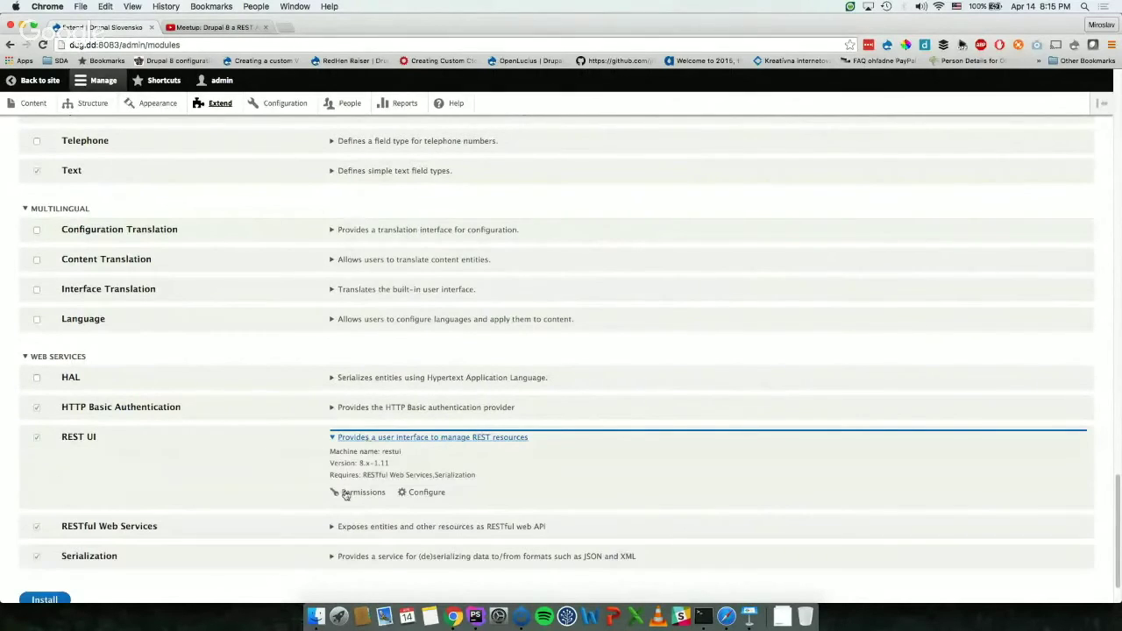
pyautogui.click(426, 493)
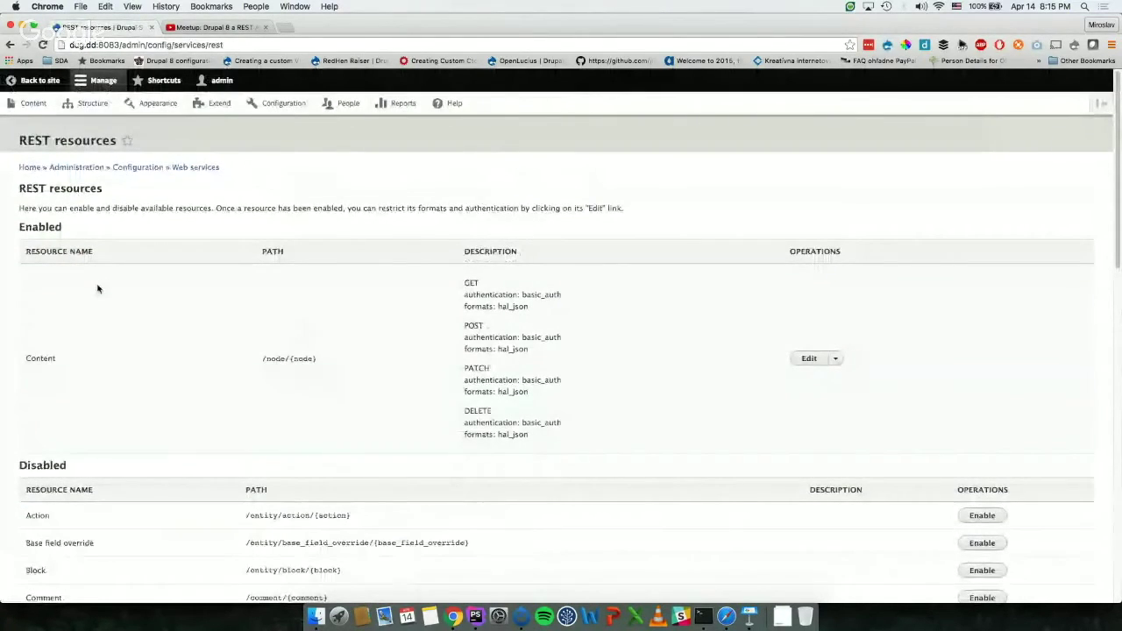
# Step: Find the Content resource at /node/{node} and open its REST settings for editing
pyautogui.scroll(-3, 97, 289)
pyautogui.scroll(-5, 98, 289)
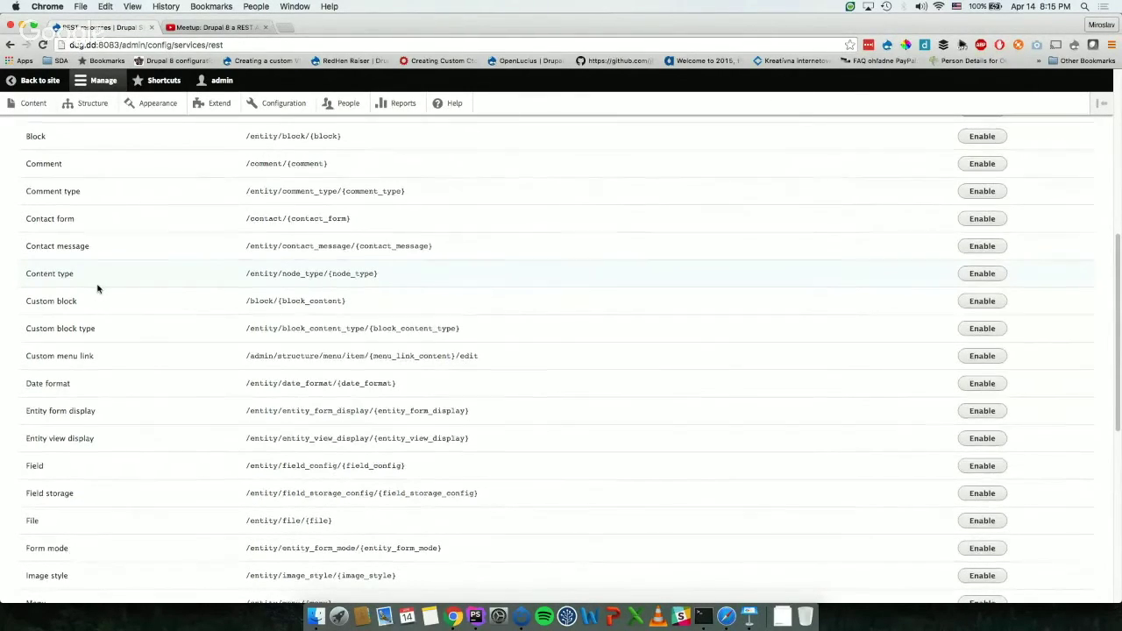
pyautogui.scroll(-2, 98, 287)
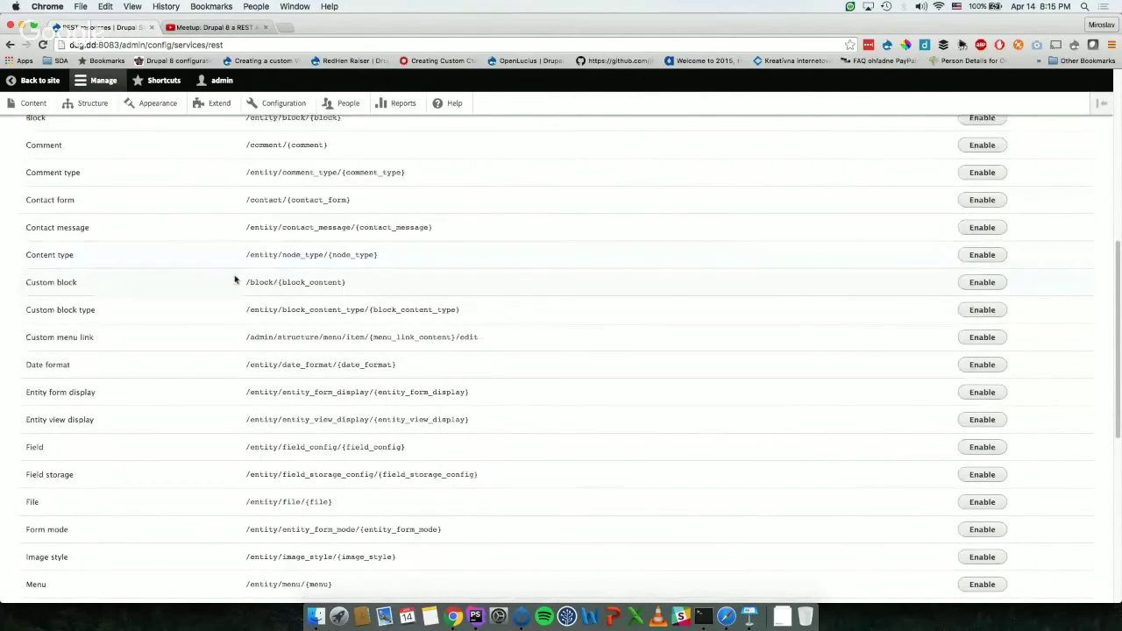
pyautogui.scroll(5, 234, 279)
pyautogui.scroll(2, 234, 279)
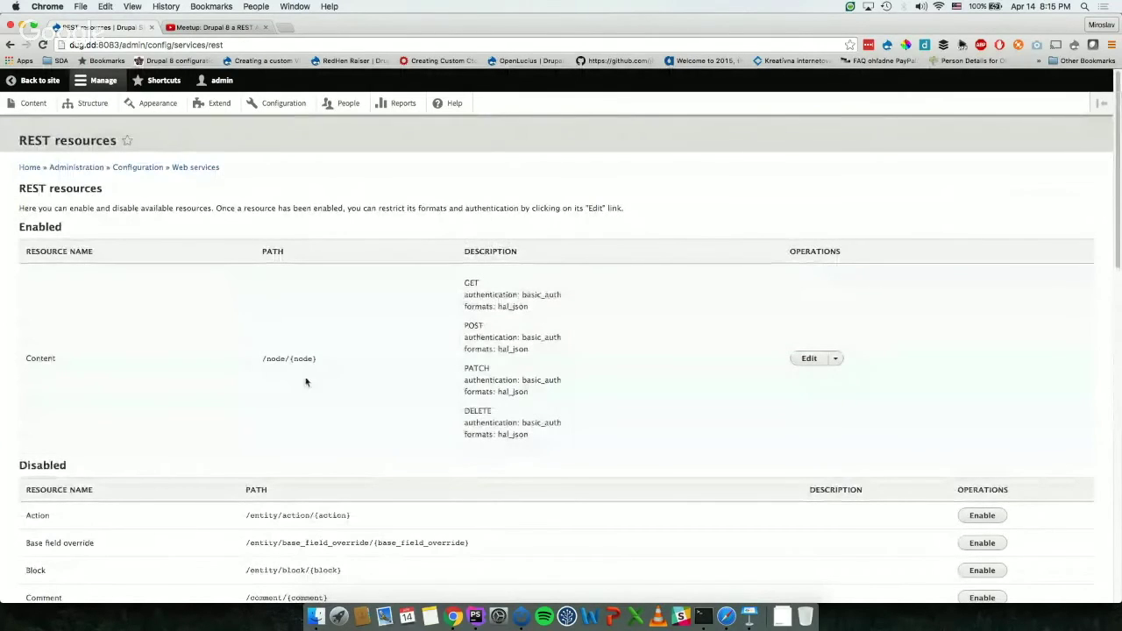
pyautogui.tripleClick(266, 359)
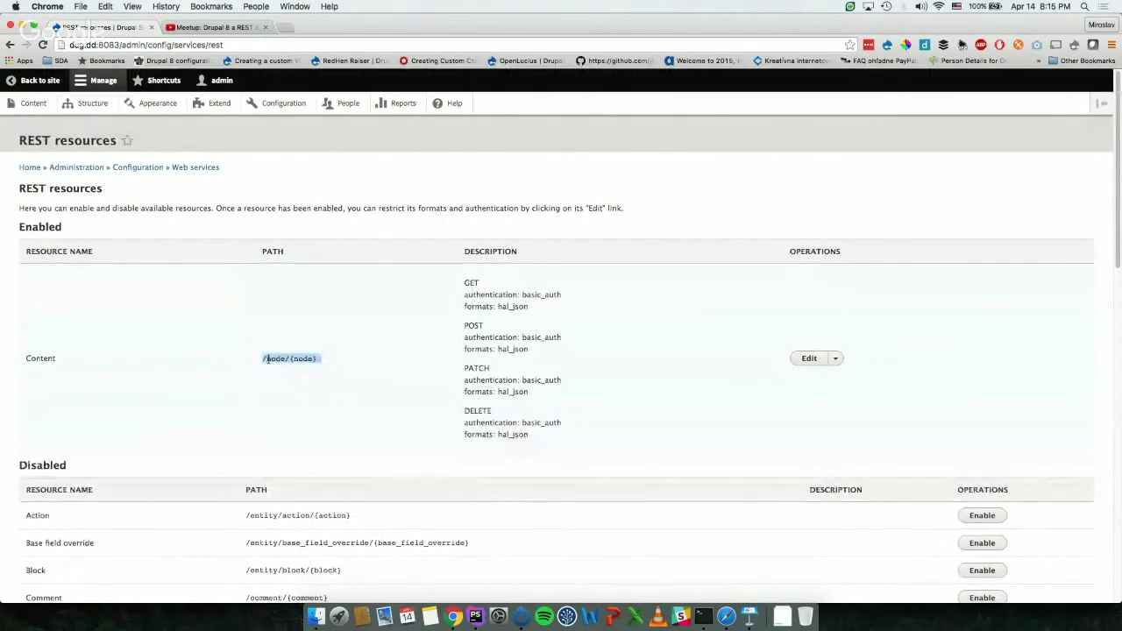
pyautogui.click(266, 358)
pyautogui.moveTo(260, 360); pyautogui.dragTo(359, 360)
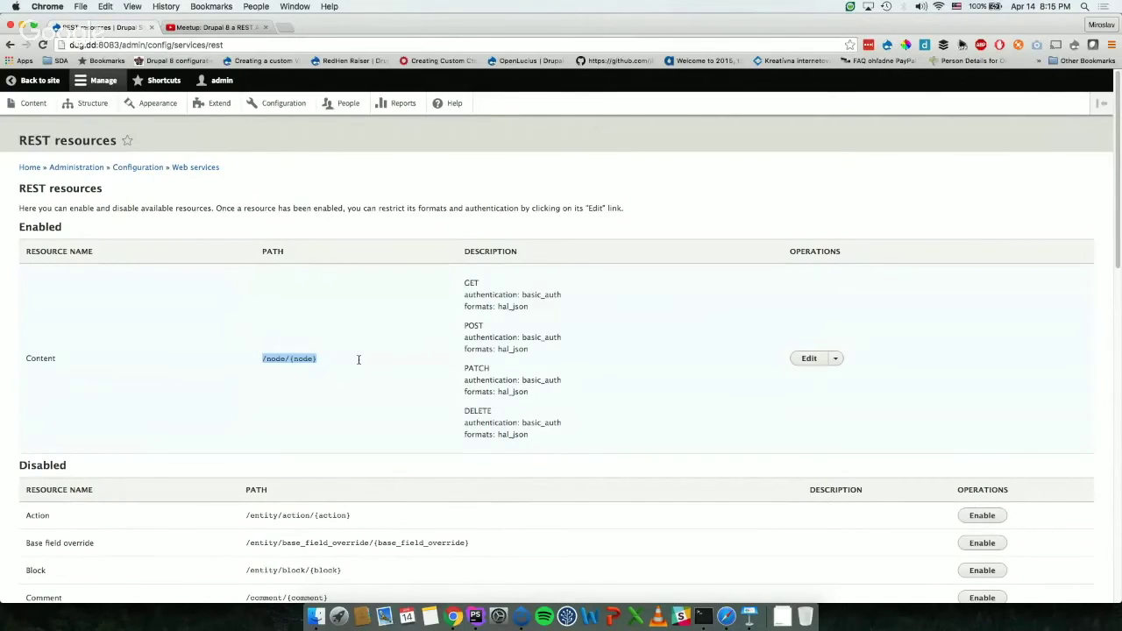
pyautogui.click(359, 359)
pyautogui.scroll(-1, 358, 359)
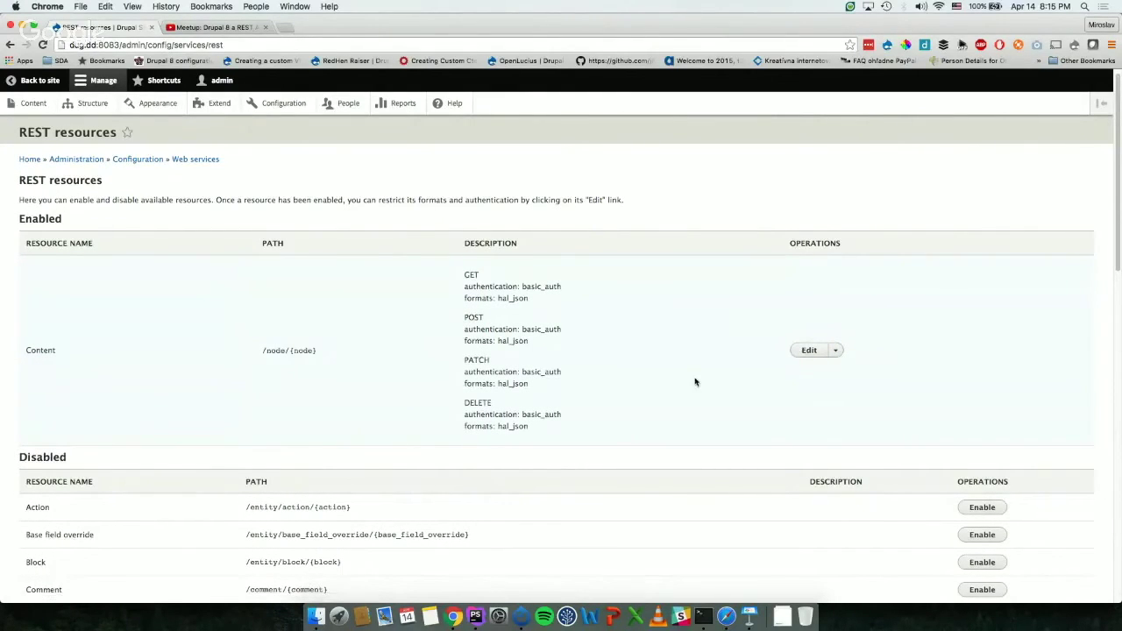
pyautogui.click(807, 350)
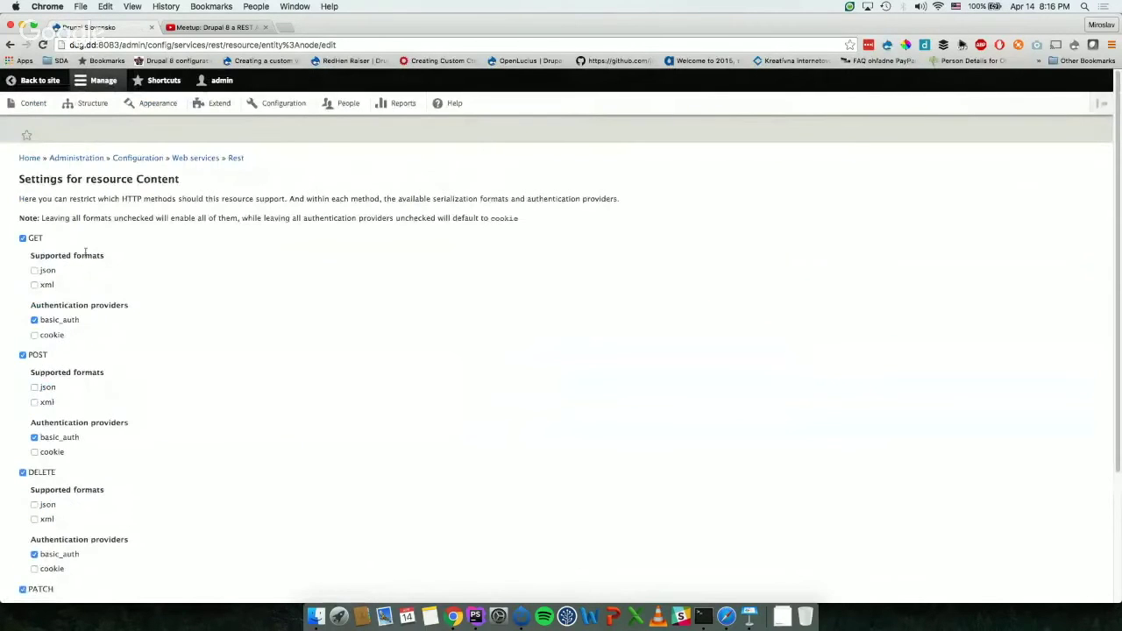
# Step: Allow the json format for GET on the Content resource and save the configuration
pyautogui.click(22, 238)
pyautogui.click(23, 238)
pyautogui.click(22, 355)
pyautogui.click(23, 355)
pyautogui.scroll(-3, 28, 372)
pyautogui.scroll(5, 122, 430)
pyautogui.click(34, 271)
pyautogui.scroll(-5, 190, 339)
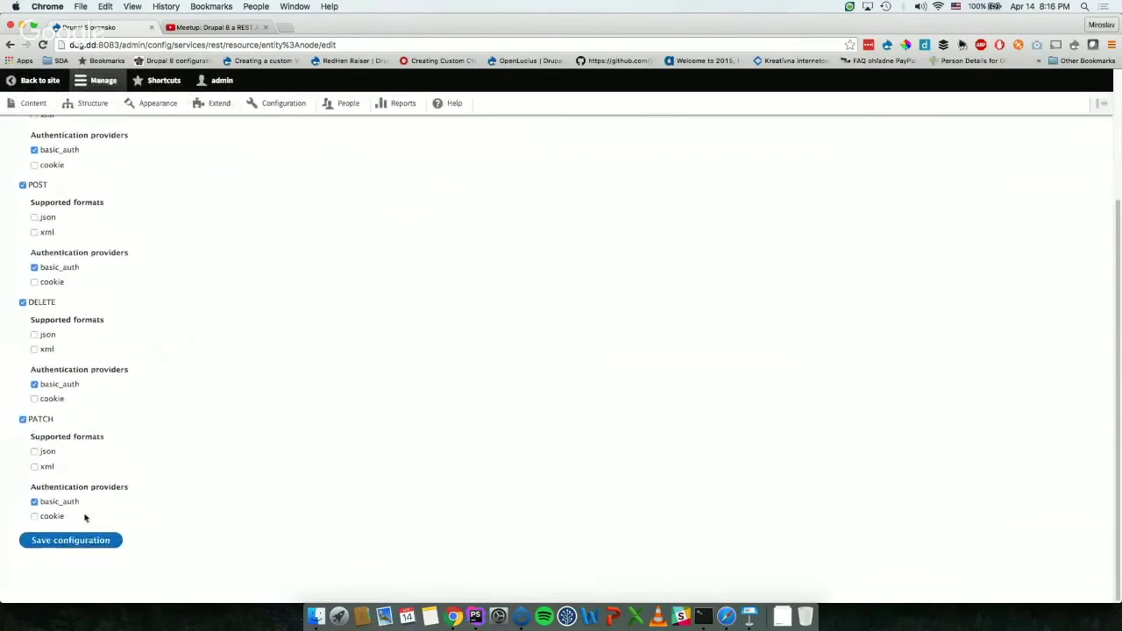
pyautogui.click(77, 541)
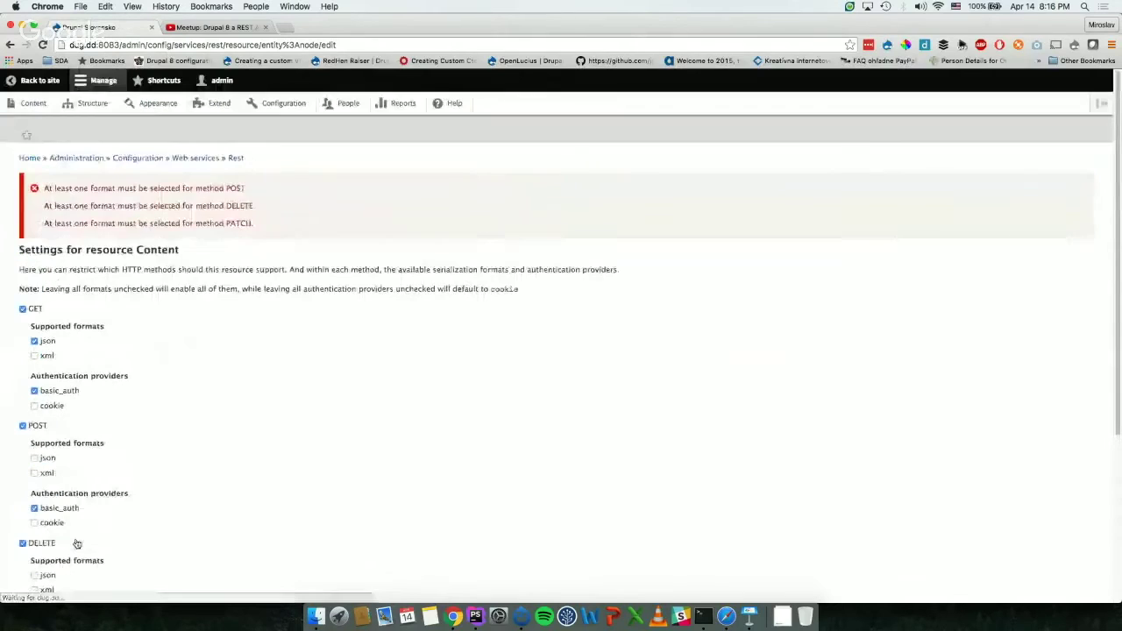
# Step: Also allow json for POST, DELETE and PATCH, and save the configuration again
pyautogui.scroll(-5, 8, 265)
pyautogui.click(34, 217)
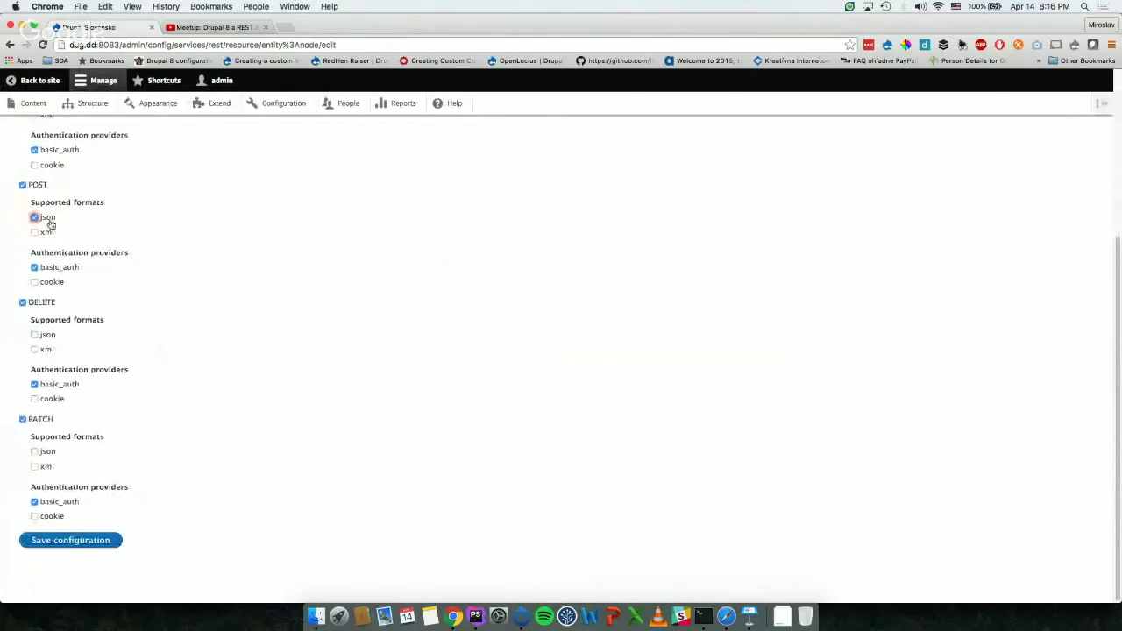
pyautogui.click(34, 333)
pyautogui.click(34, 451)
pyautogui.click(90, 547)
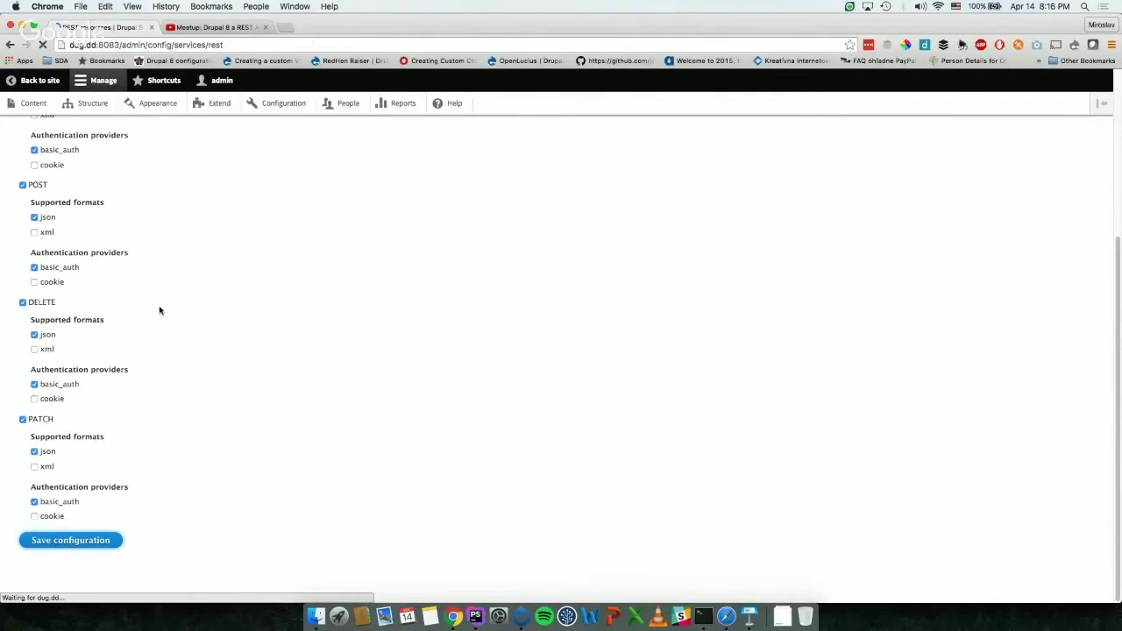
pyautogui.scroll(-3, 159, 310)
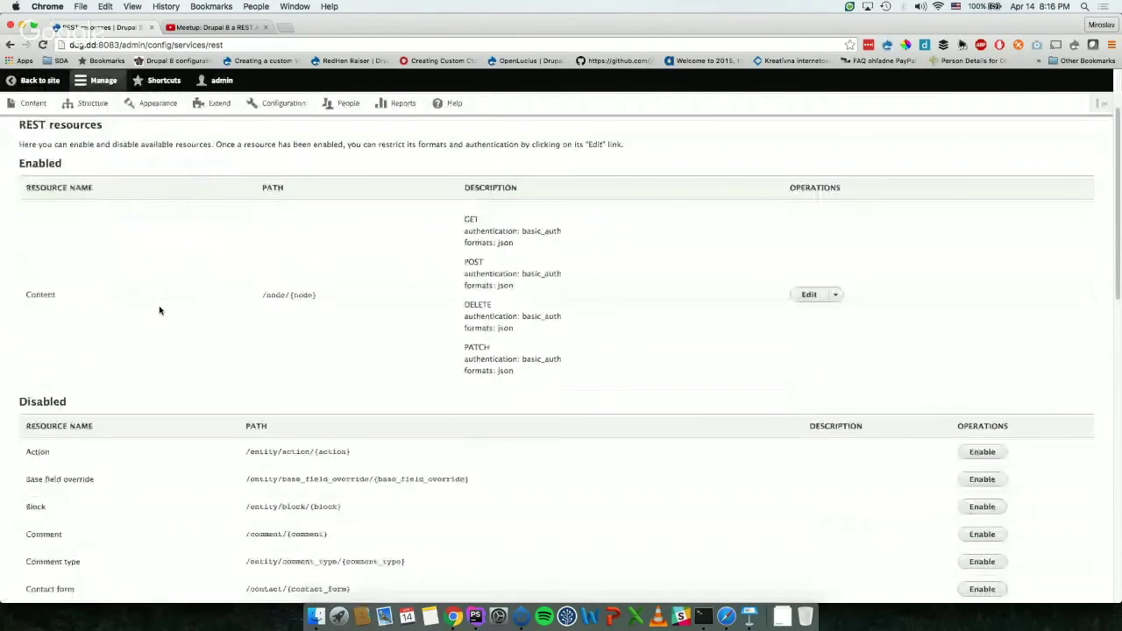
pyautogui.scroll(3, 159, 310)
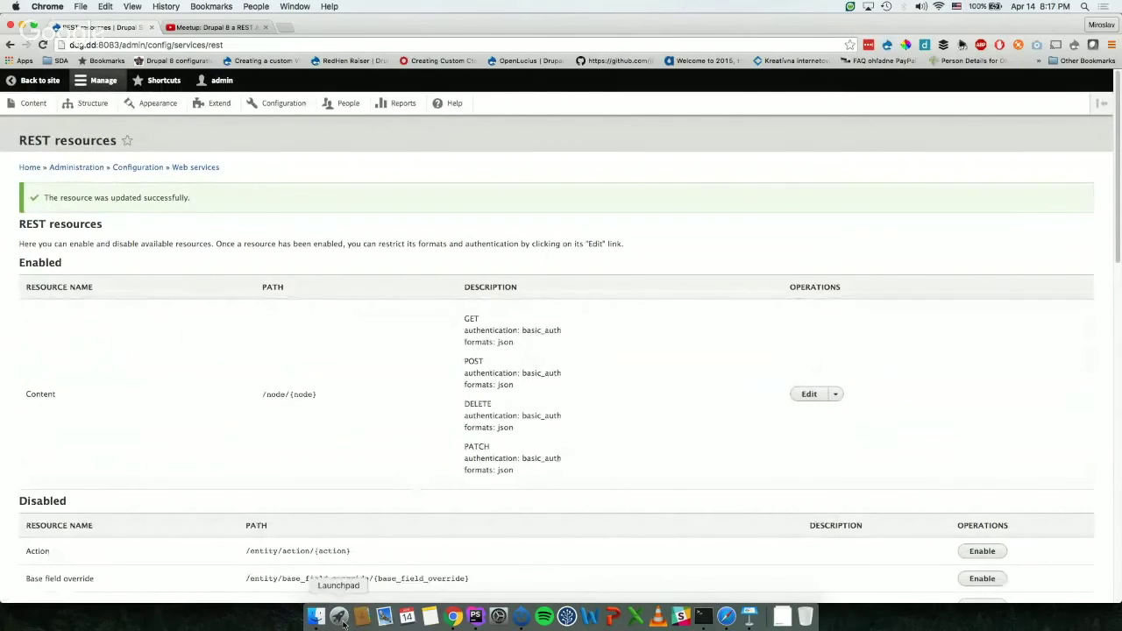
# Step: Bring up Terminal and maximize its window
pyautogui.press('super+space')
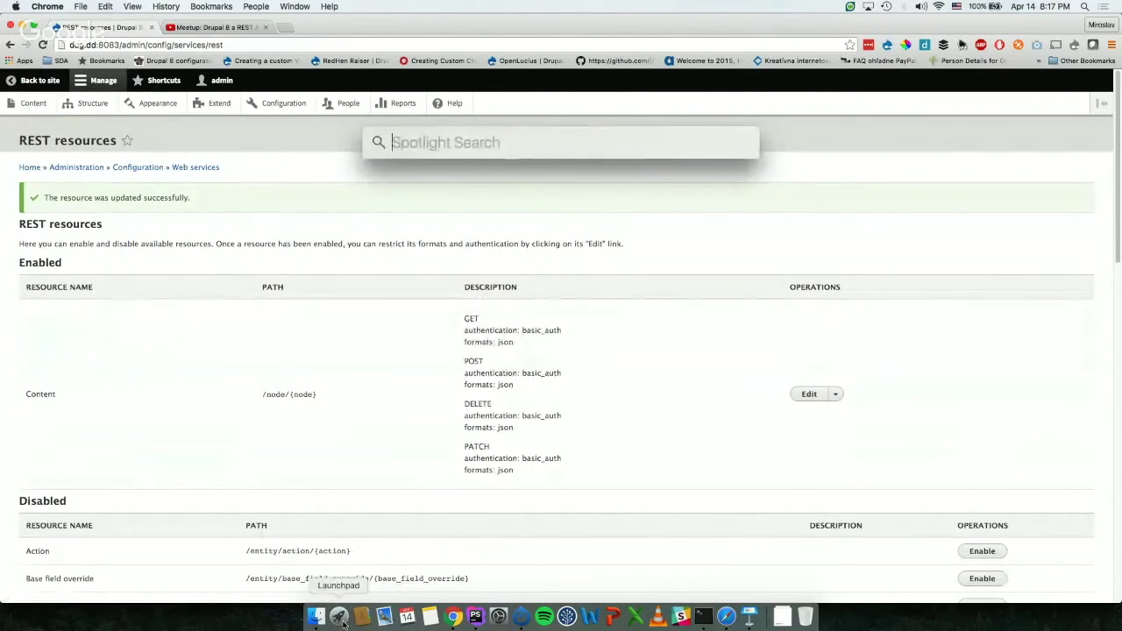
pyautogui.press('Escape')
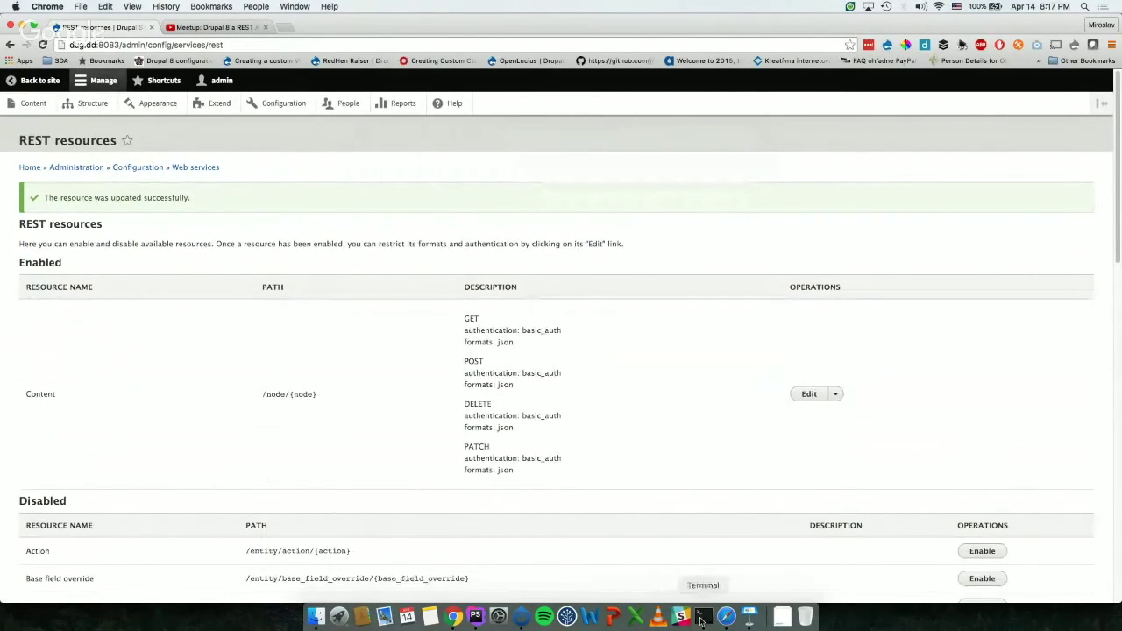
pyautogui.click(701, 618)
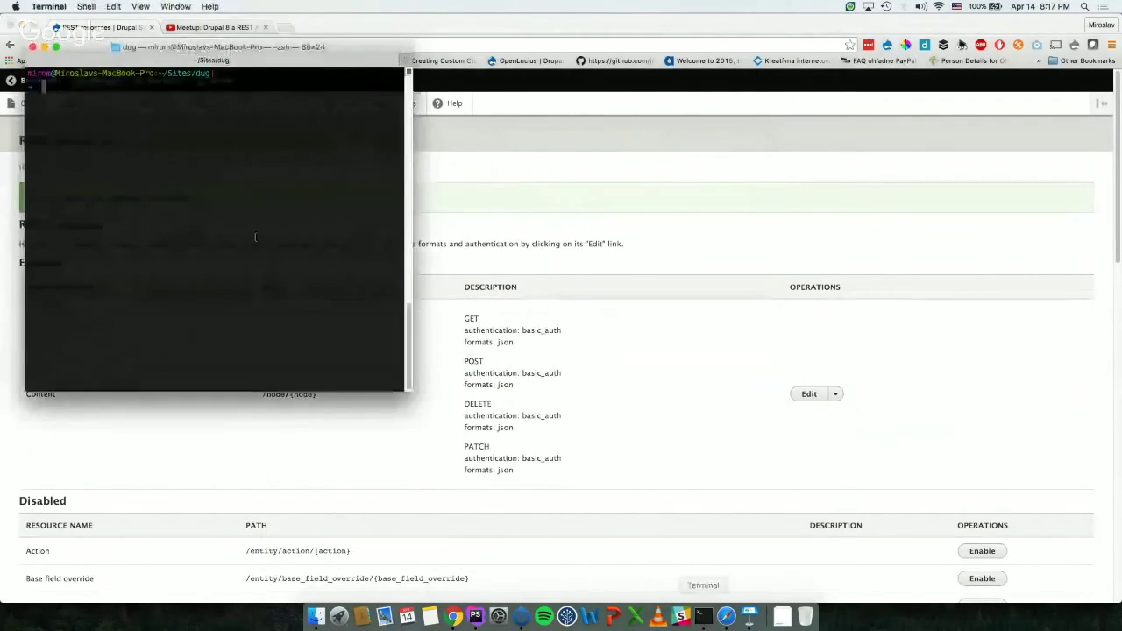
pyautogui.doubleClick(209, 47)
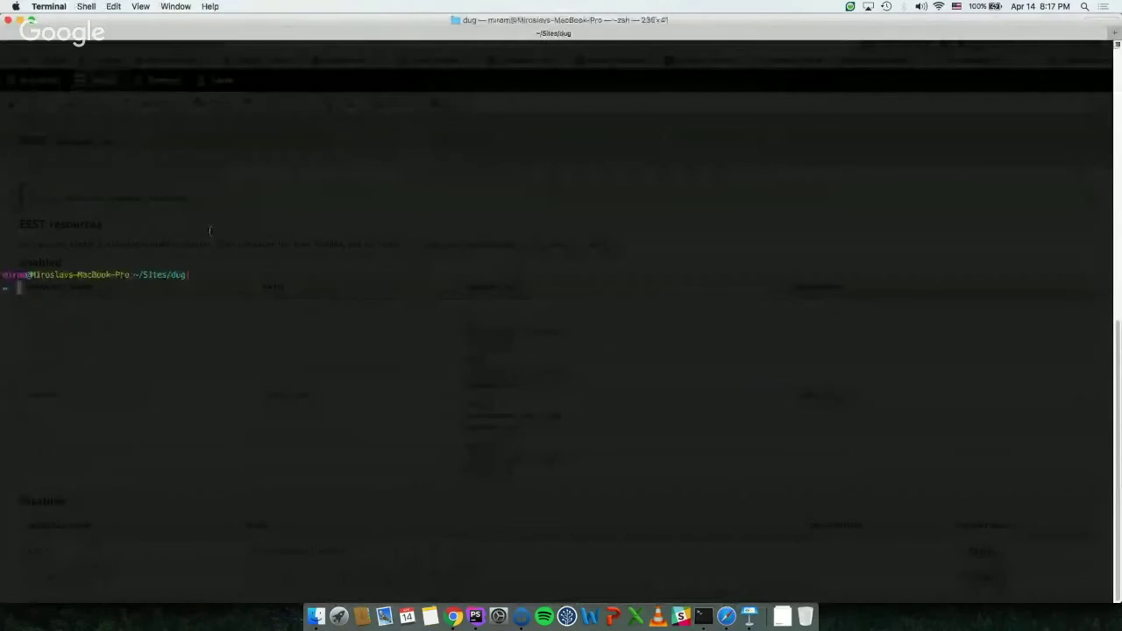
pyautogui.write('curl')
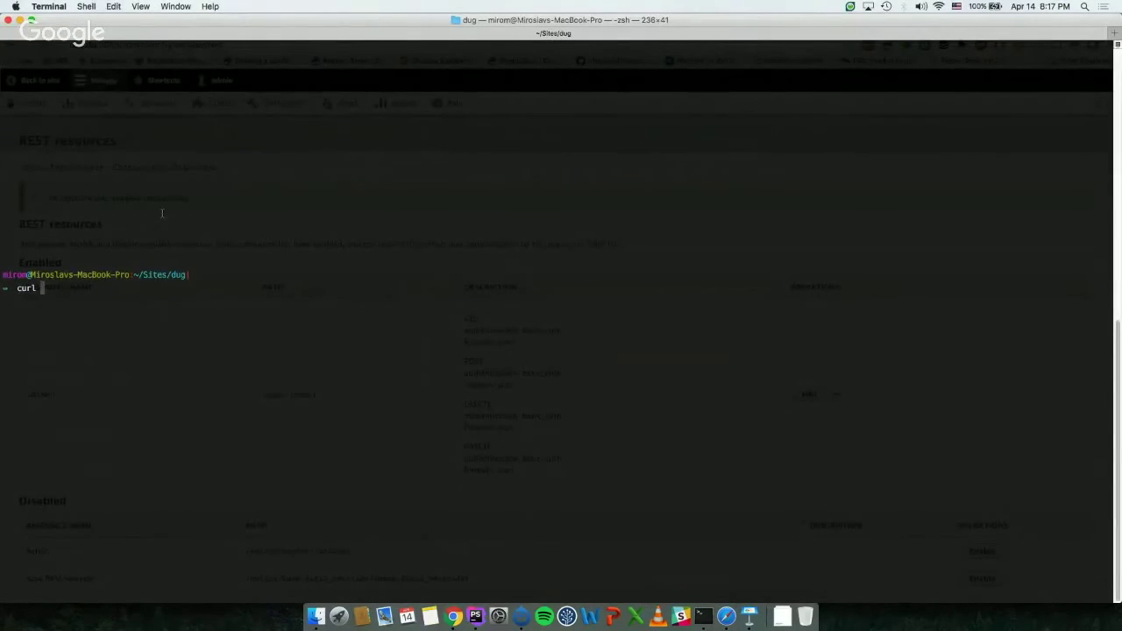
pyautogui.write(' http://')
pyautogui.write('dug')
pyautogui.write('.dd:')
pyautogui.write('8083')
pyautogui.write('-')
pyautogui.press('BackSpace')
pyautogui.press('BackSpace')
pyautogui.write('/')
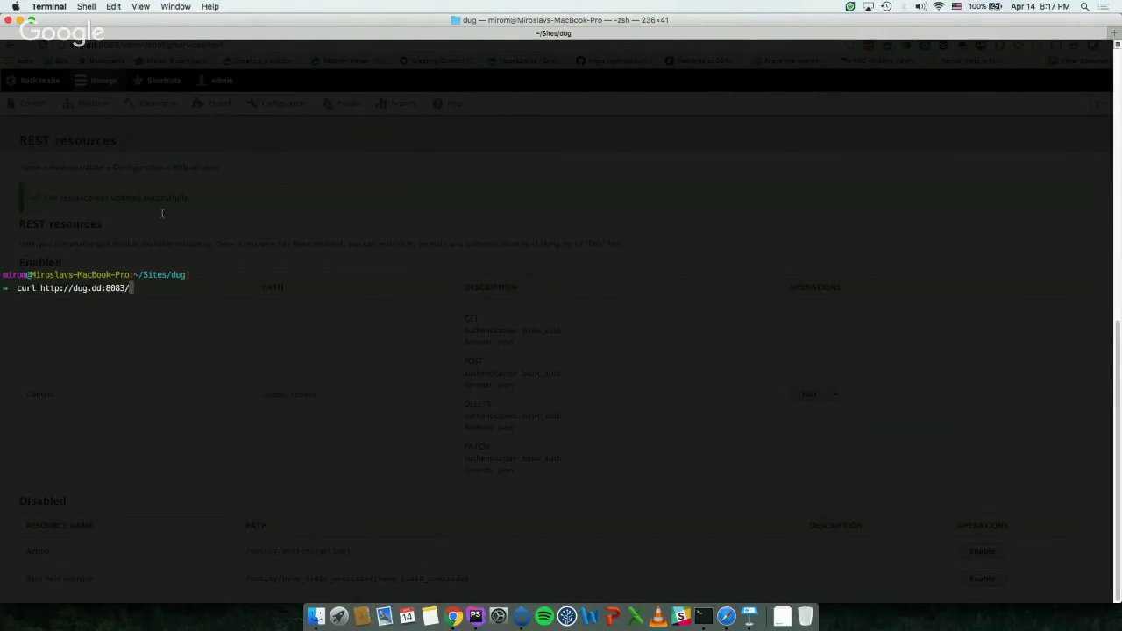
pyautogui.write('node/')
pyautogui.write('1')
pyautogui.write(' -H')
pyautogui.write('""')
pyautogui.write('Au')
pyautogui.write('thentica')
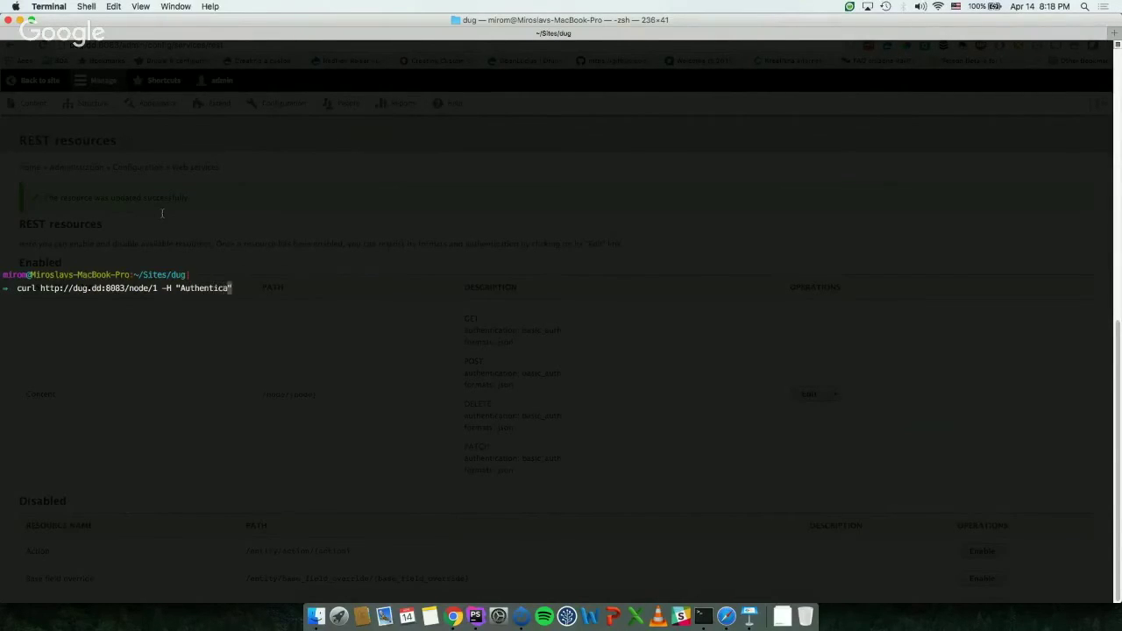
pyautogui.write('tion: Basic')
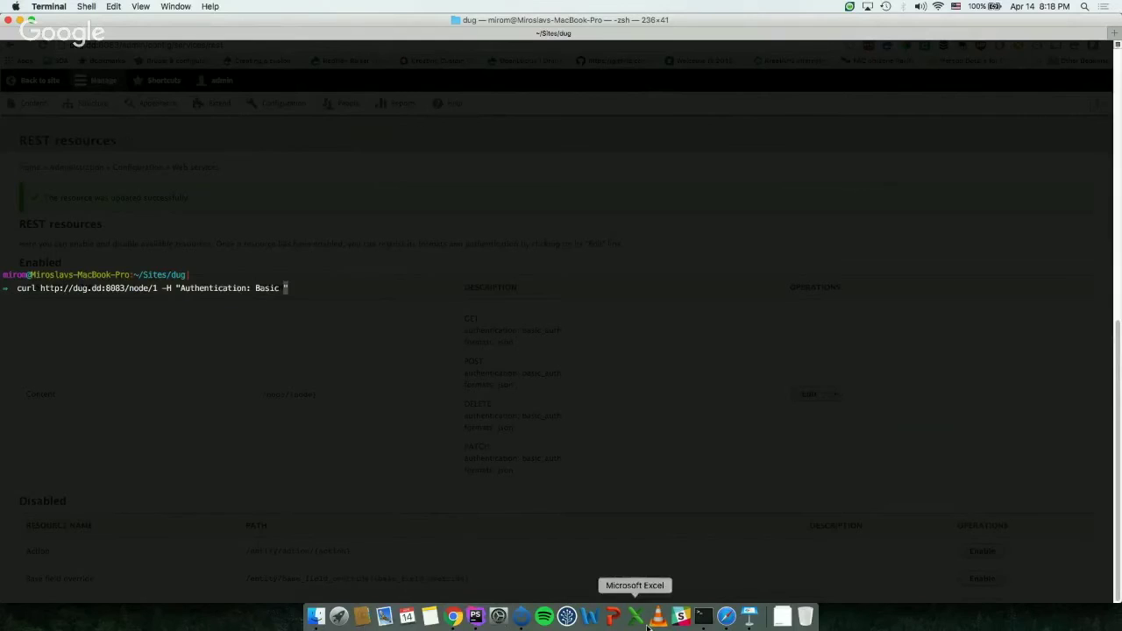
pyautogui.click(451, 621)
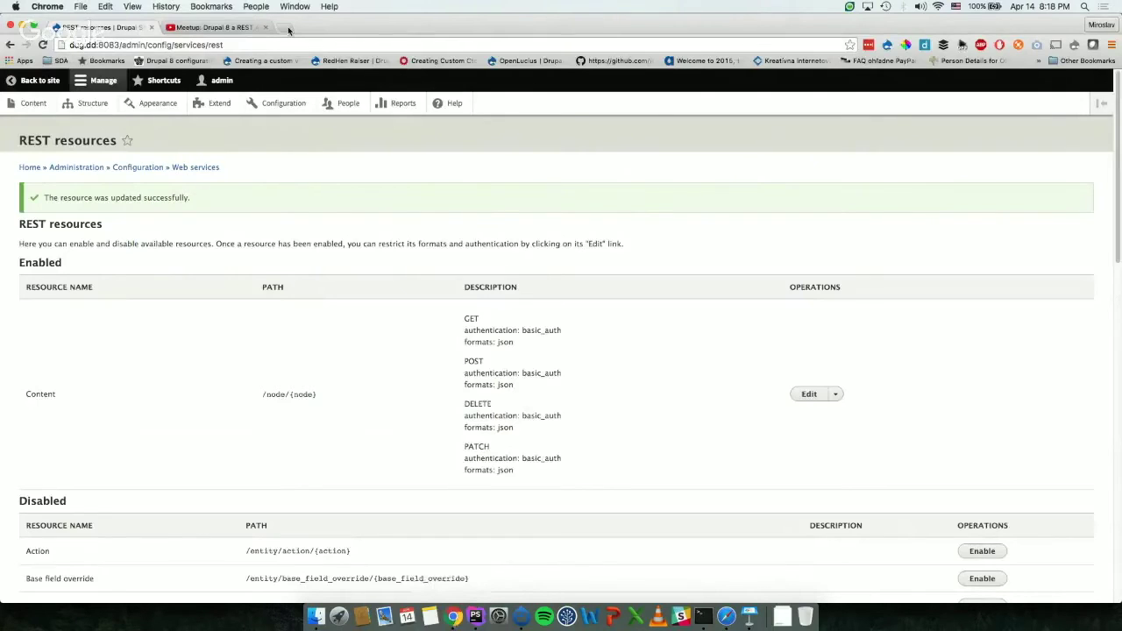
# Step: Search for base64 online in a new tab and open the Base64 decoding site
pyautogui.click(289, 30)
pyautogui.write('base64')
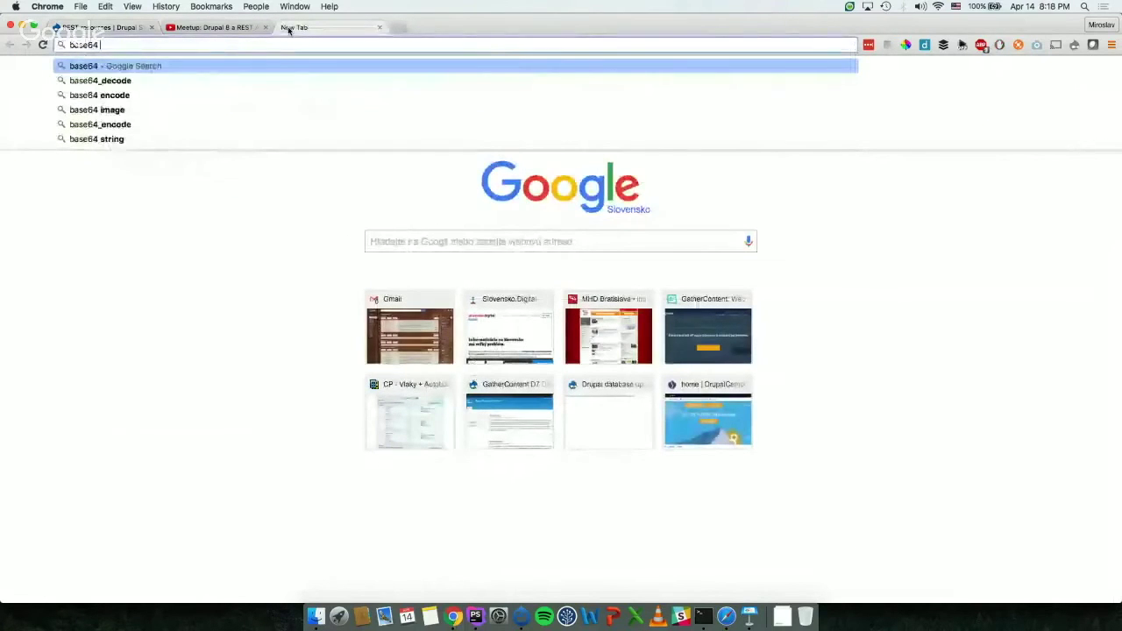
pyautogui.write(' onl')
pyautogui.press('Down')
pyautogui.press('Return')
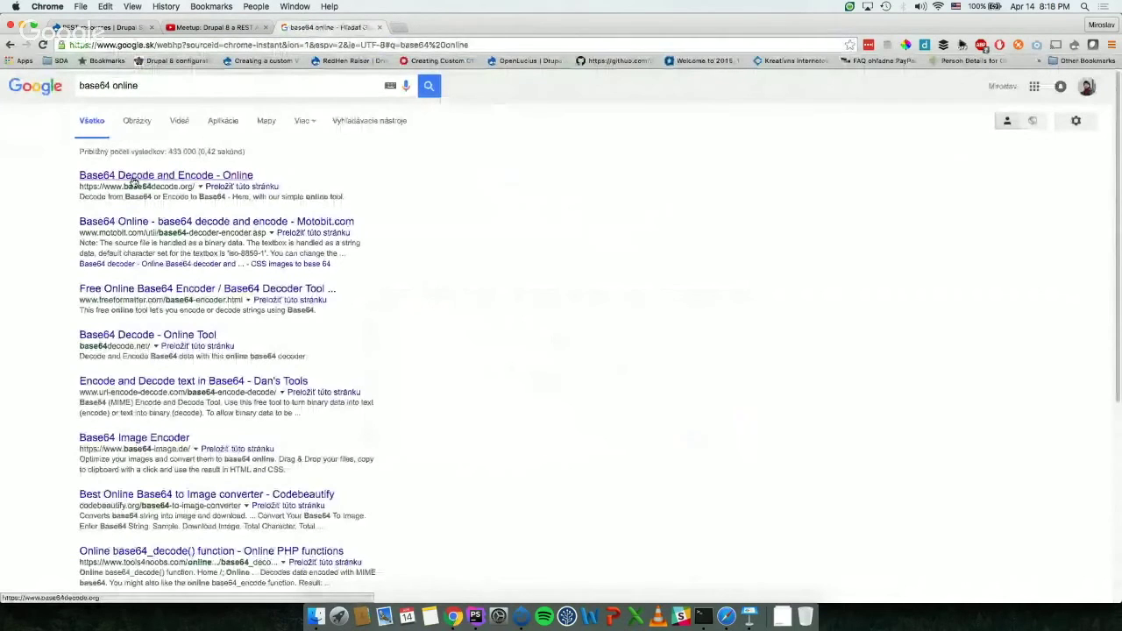
pyautogui.click(133, 181)
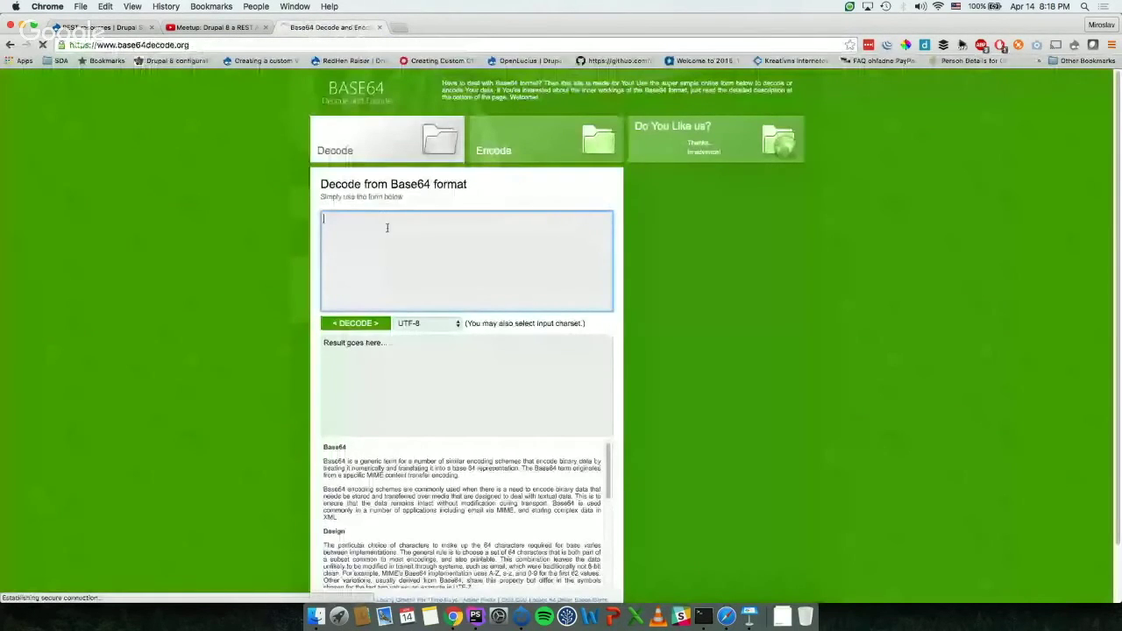
# Step: Enter the admin username and password and run a decode with the UTF-8 charset
pyautogui.write('admin:heslo')
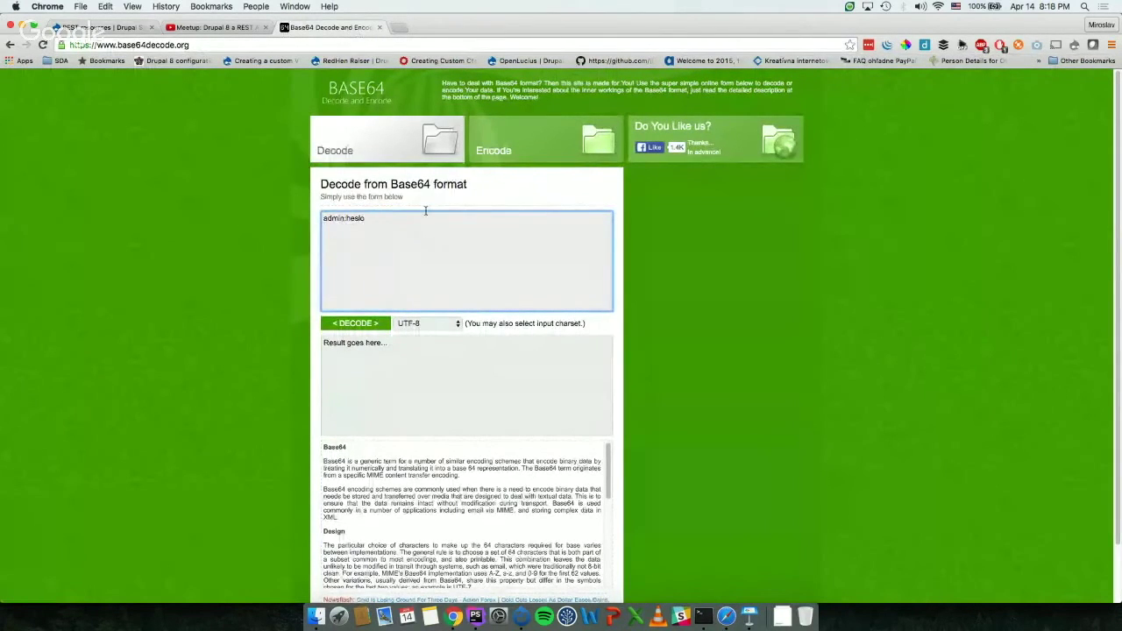
pyautogui.click(360, 324)
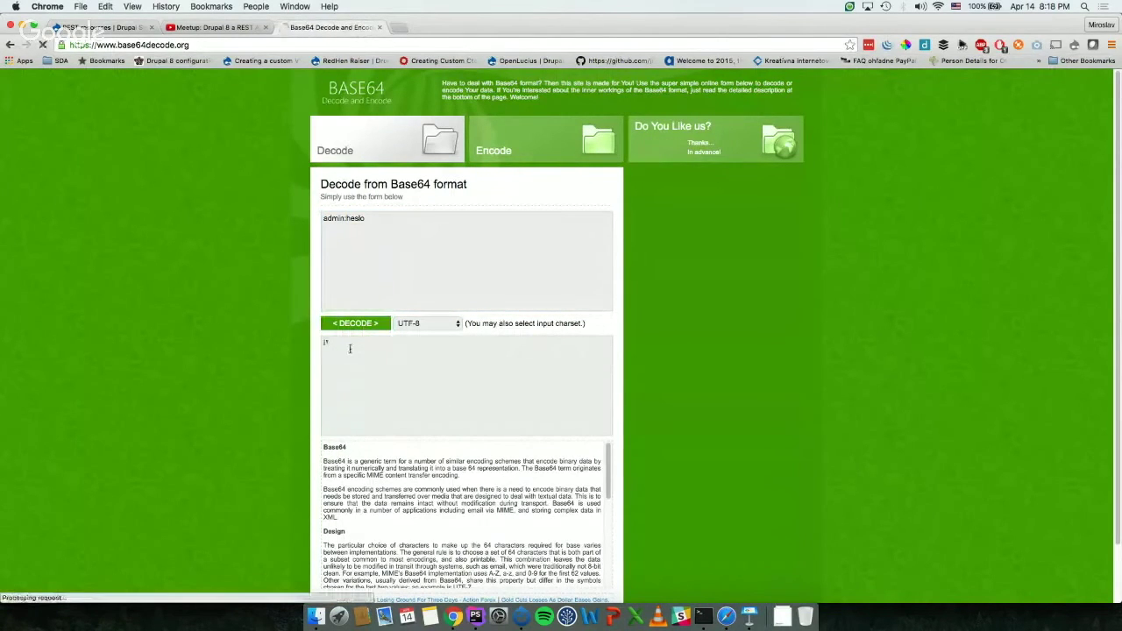
pyautogui.scroll(-3, 349, 348)
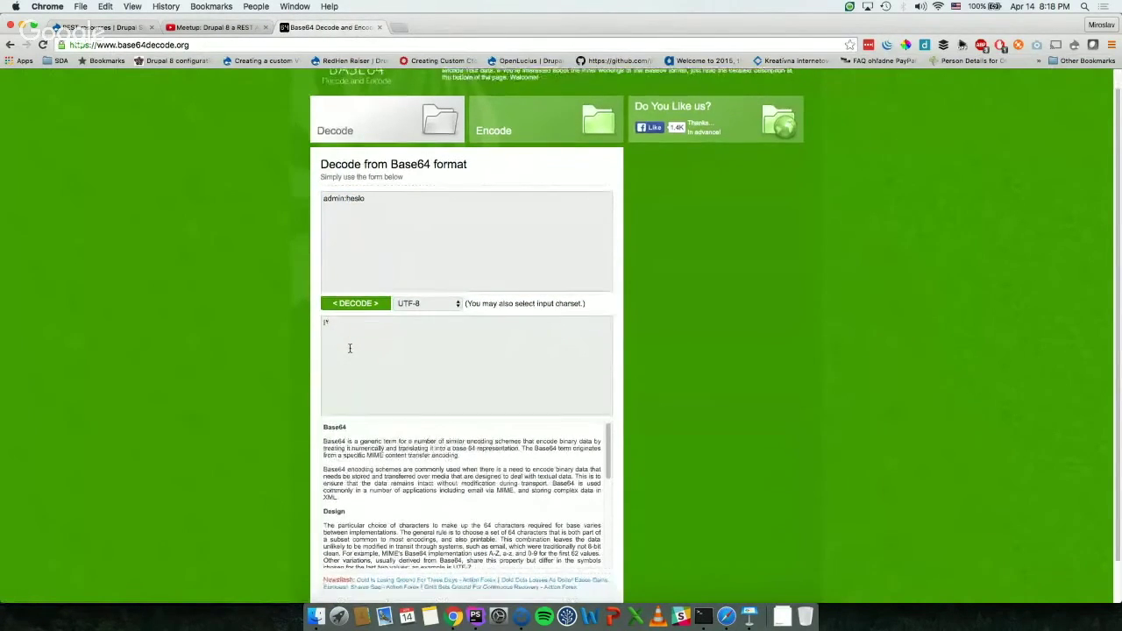
pyautogui.click(413, 260)
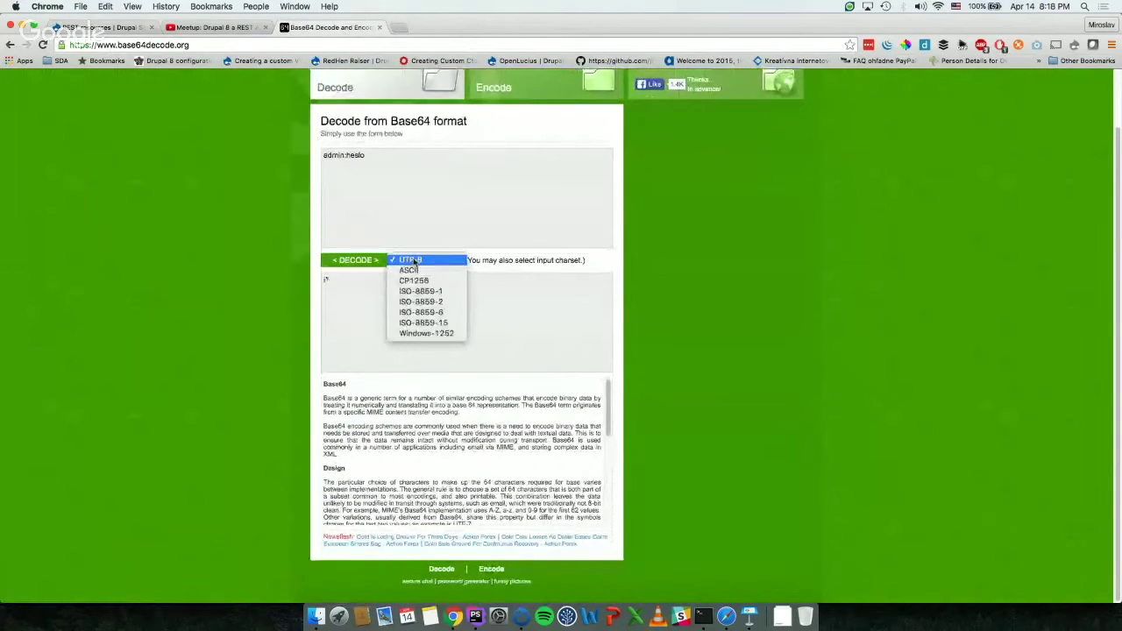
pyautogui.click(410, 261)
pyautogui.scroll(3, 438, 263)
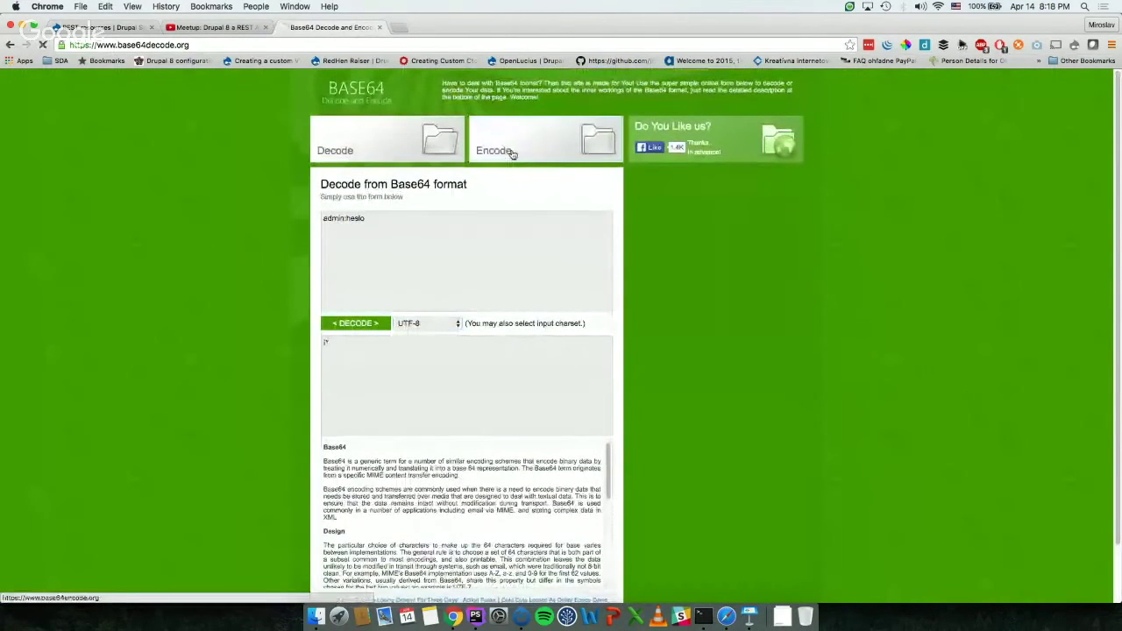
# Step: Encode the admin username-and-password pair to Base64 and select the encoded result
pyautogui.click(512, 153)
pyautogui.click(343, 237)
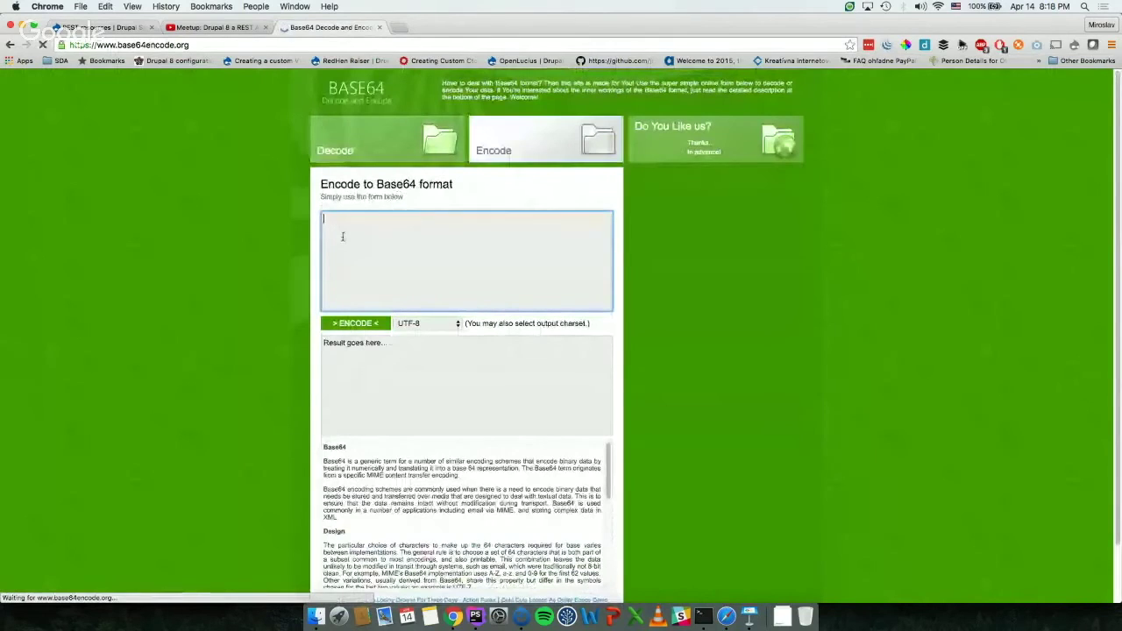
pyautogui.write('admin:heslo')
pyautogui.click(349, 324)
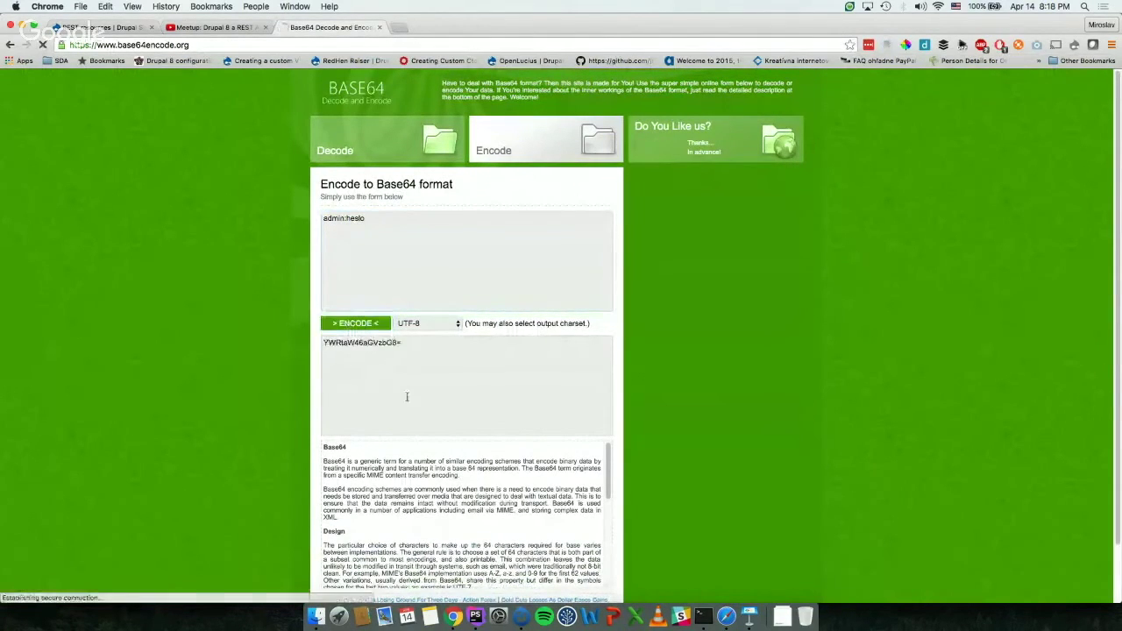
pyautogui.click(388, 347)
pyautogui.tripleClick(369, 343)
pyautogui.press('super+c')
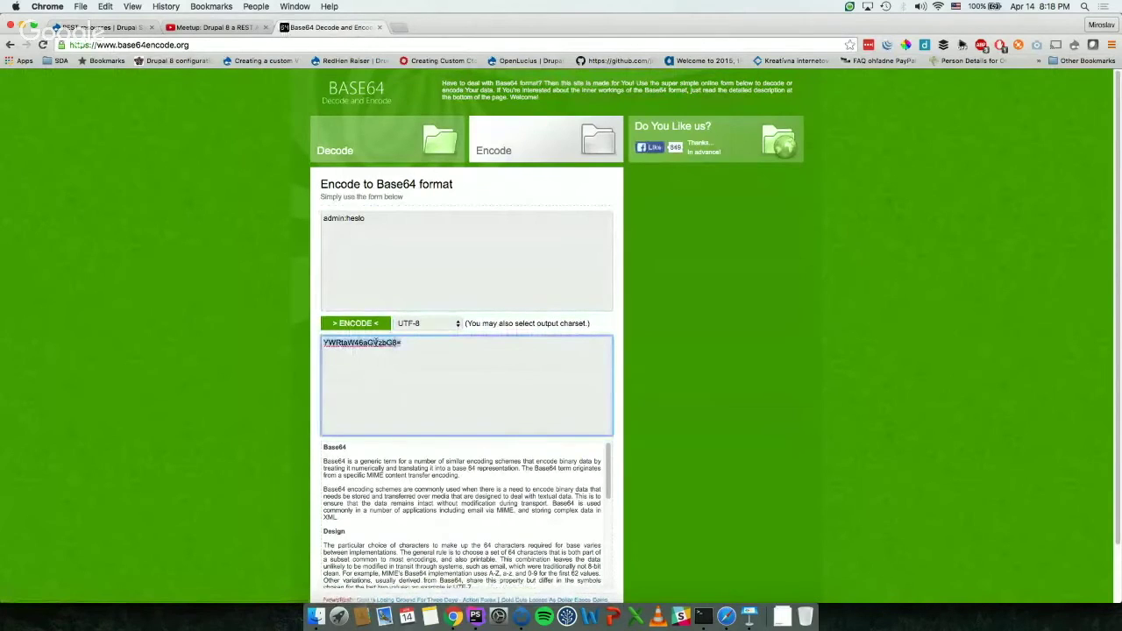
pyautogui.click(703, 616)
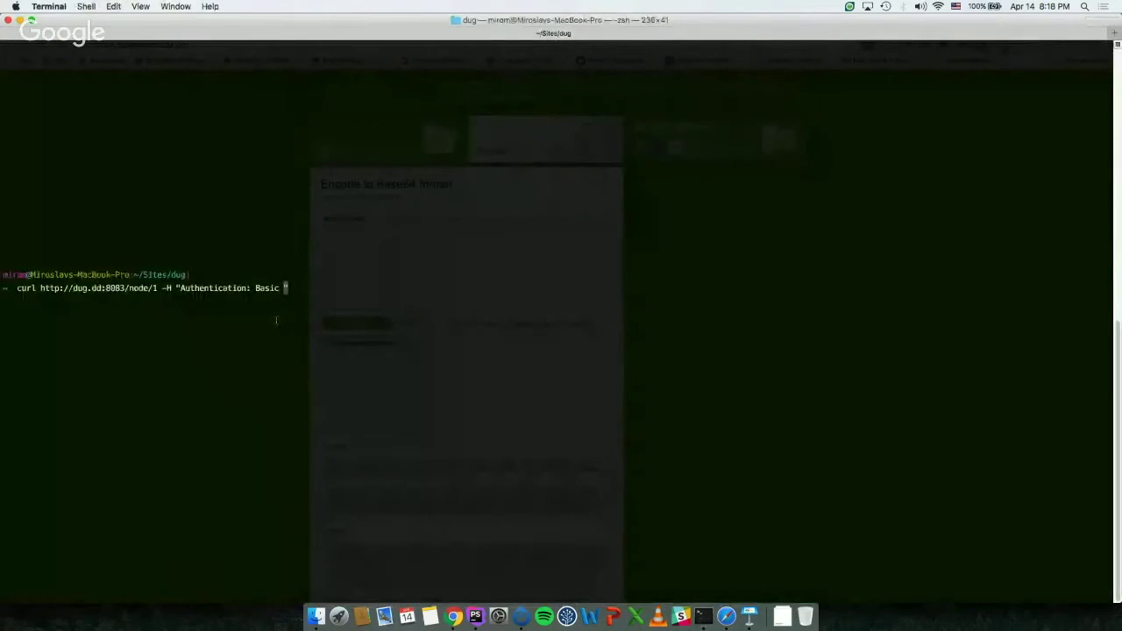
# Step: Paste the Base64 credentials into the curl header, run it, and review the Page not found HTML
pyautogui.press('super+v')
pyautogui.press('Right')
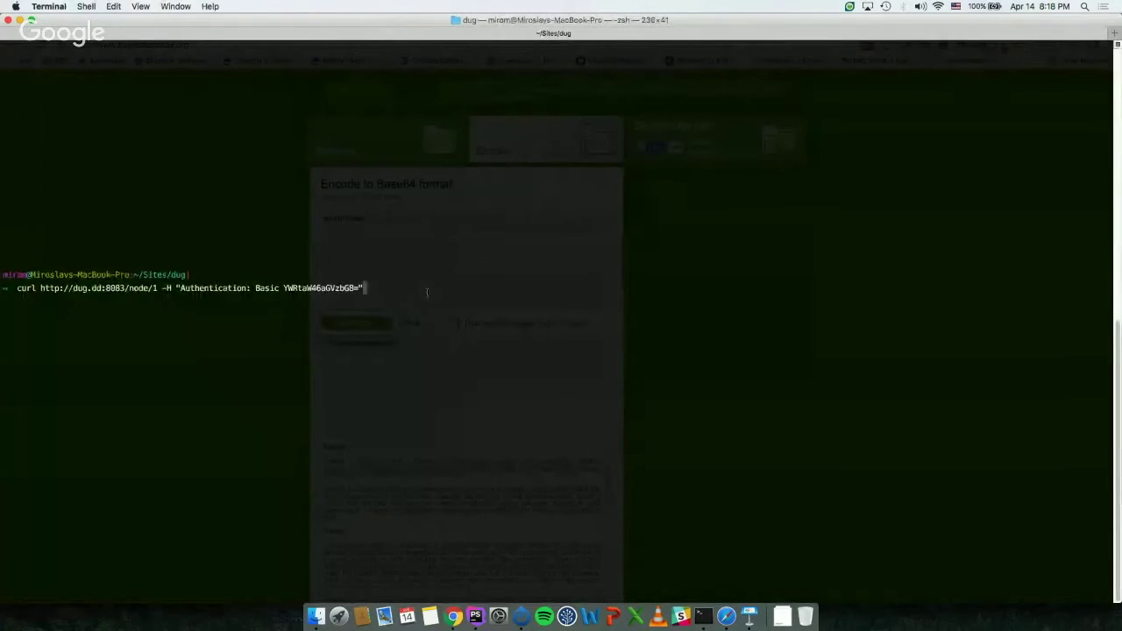
pyautogui.press('Return')
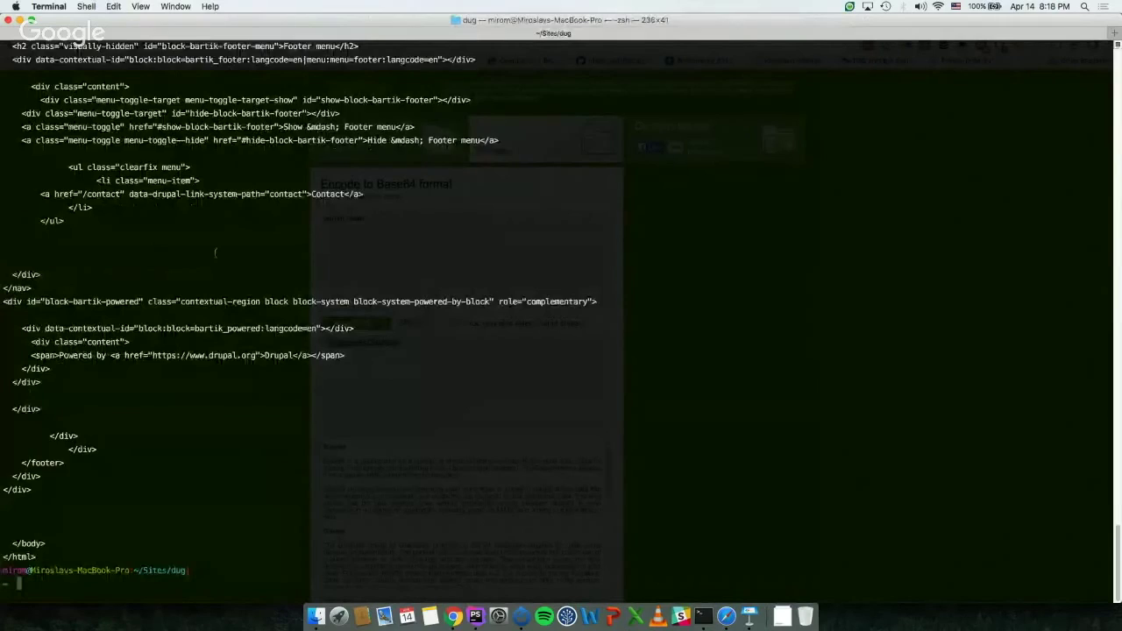
pyautogui.scroll(15, 215, 253)
pyautogui.scroll(10, 215, 254)
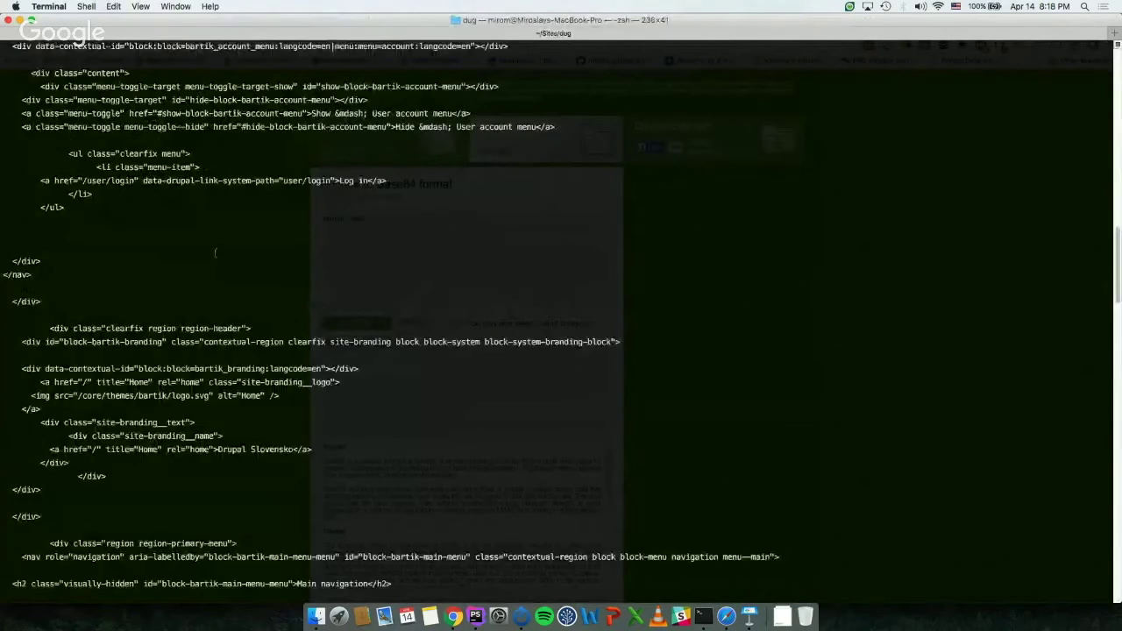
pyautogui.scroll(-10, 215, 254)
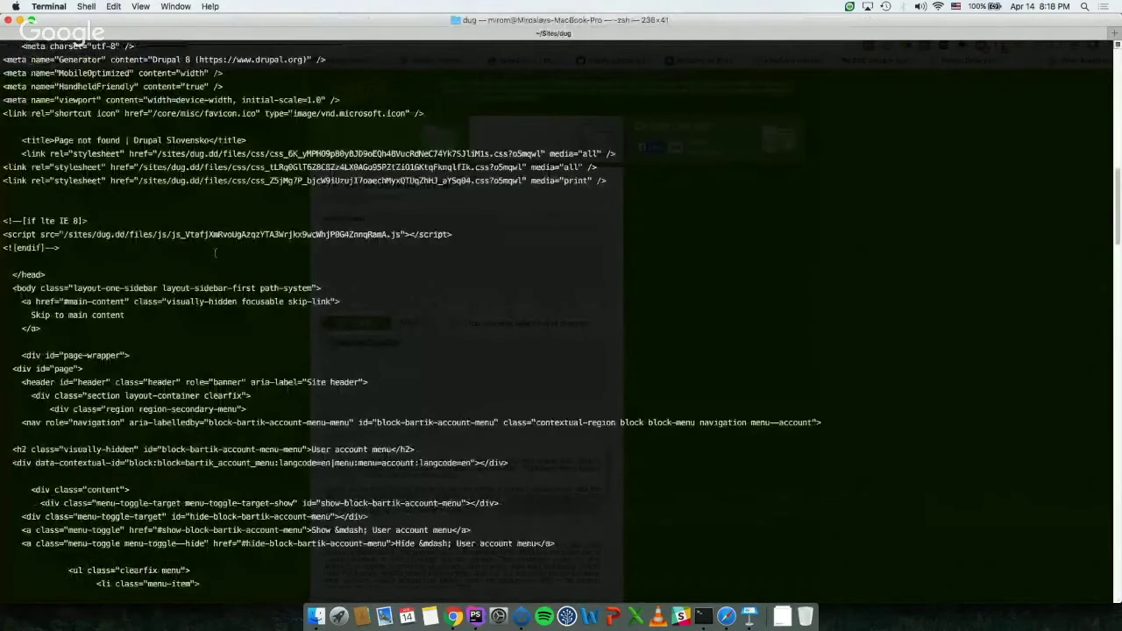
pyautogui.scroll(5, 214, 253)
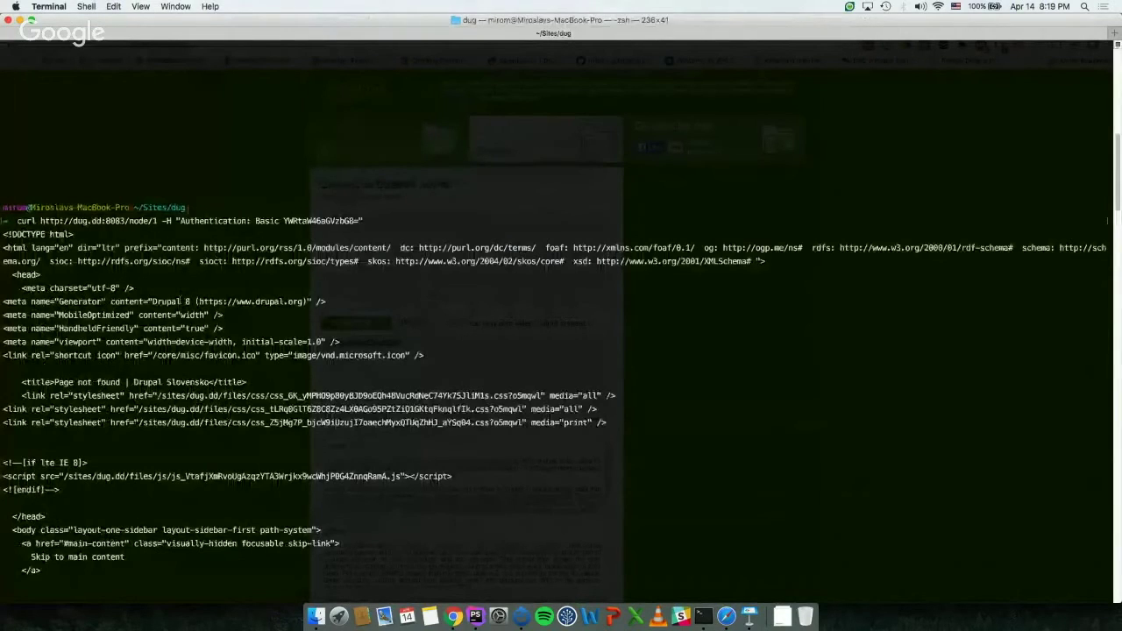
pyautogui.scroll(-6, 181, 300)
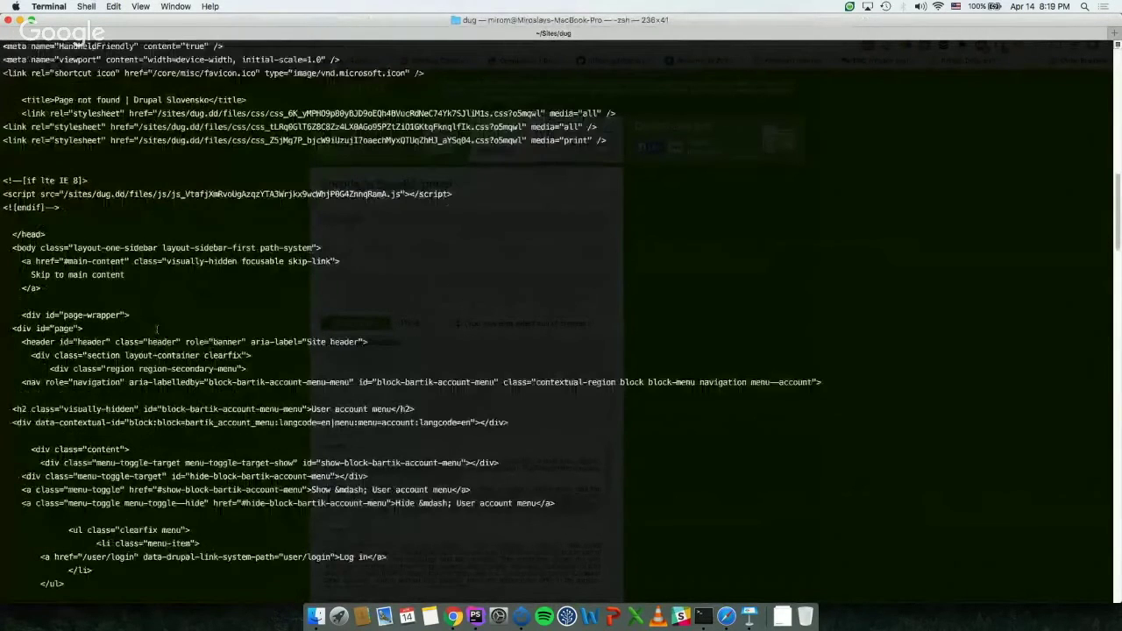
pyautogui.scroll(8, 157, 328)
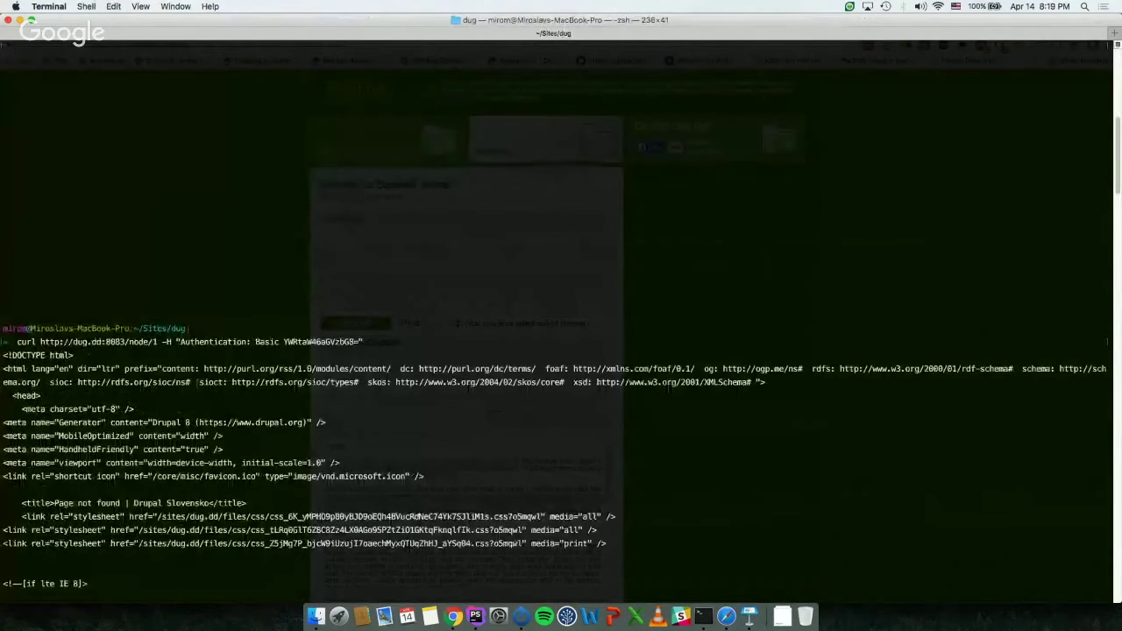
pyautogui.scroll(-10, 198, 382)
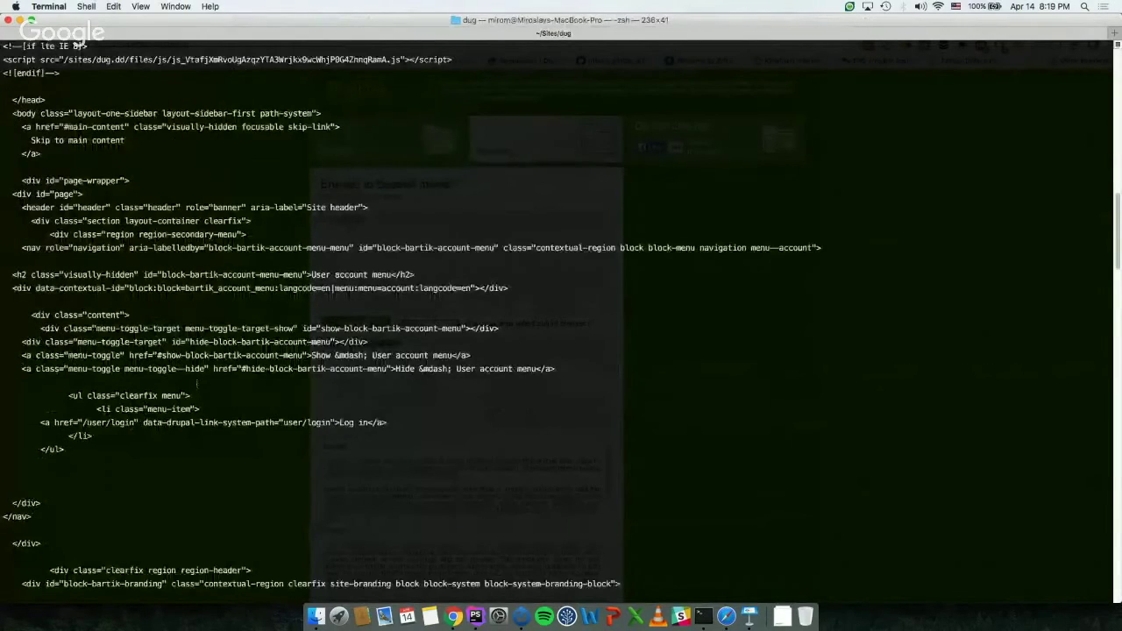
pyautogui.scroll(-5, 197, 383)
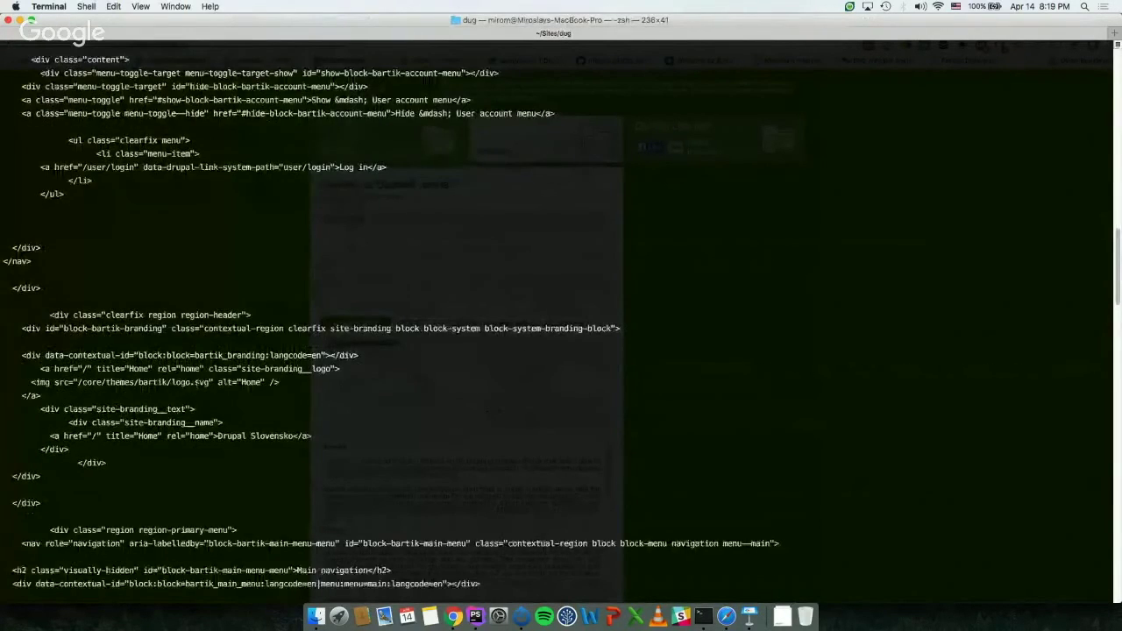
pyautogui.scroll(-5, 196, 383)
pyautogui.scroll(-10, 197, 382)
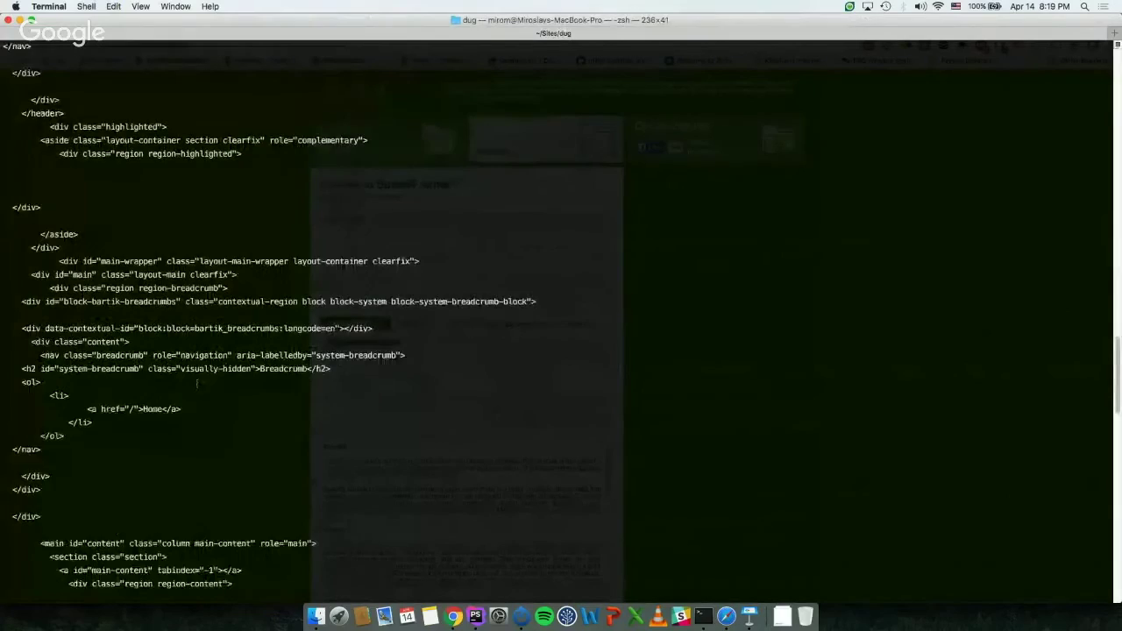
# Step: Recall the curl command and begin editing it with -X and ://dug.dd:8083/node
pyautogui.press('Up')
pyautogui.write('-X')
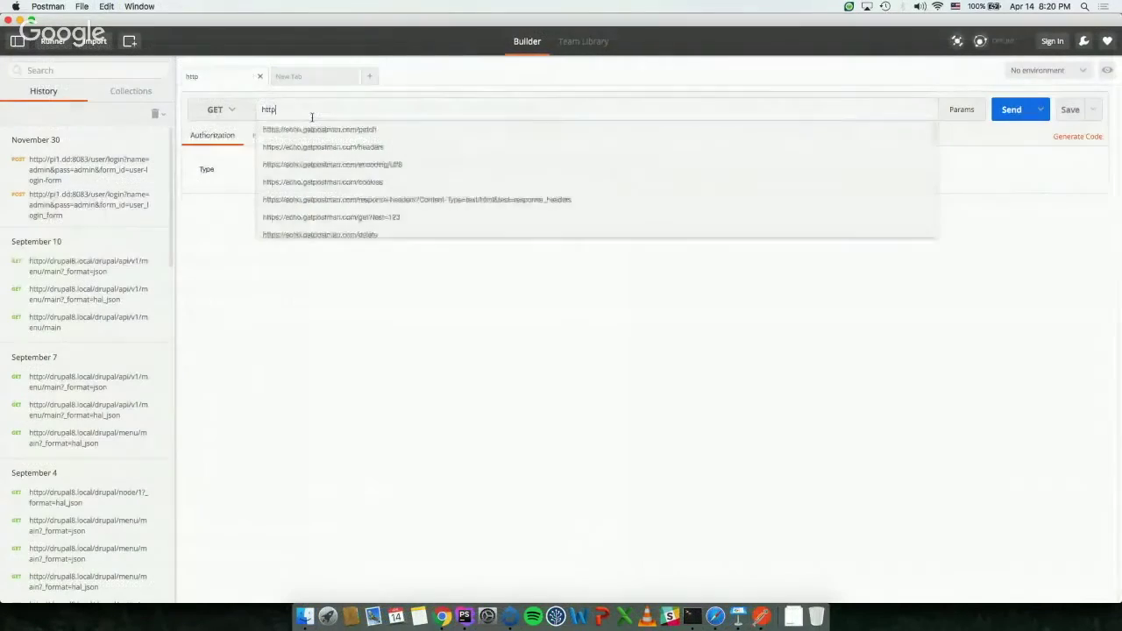
pyautogui.write('://')
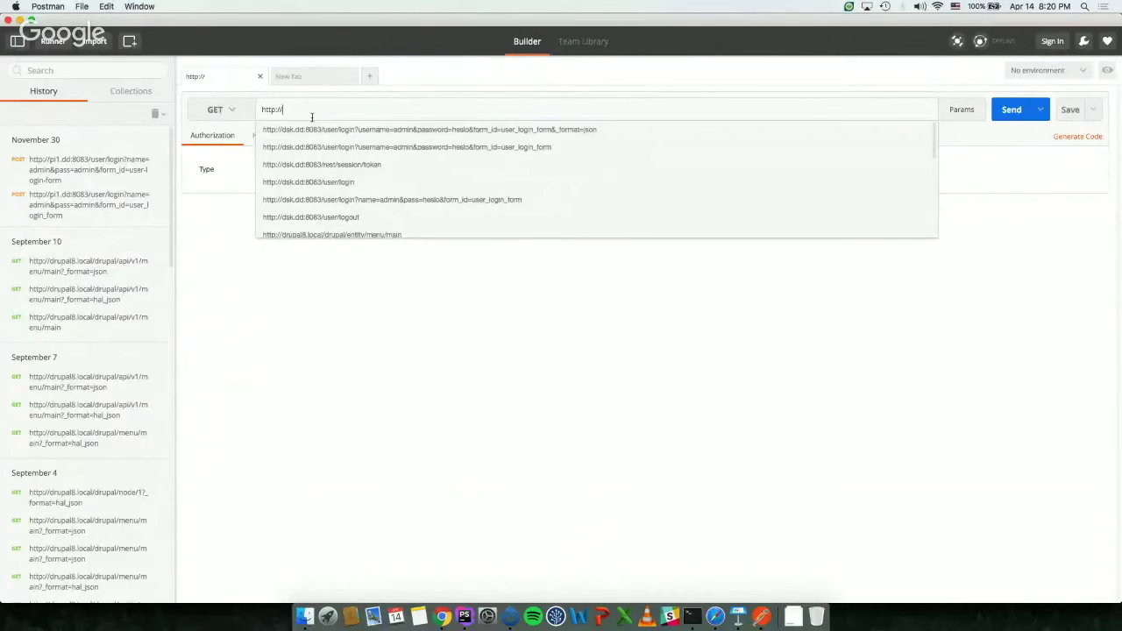
pyautogui.write('dug.')
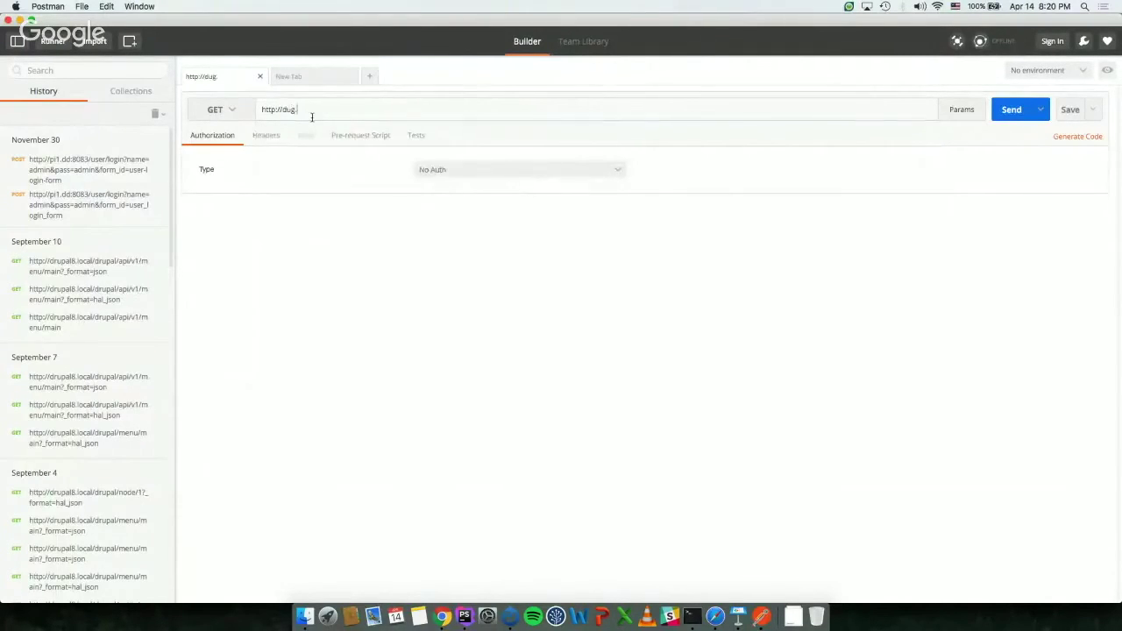
pyautogui.write('dd:8083/node/1')
# Step: Set the request to Basic Auth with the admin username and password, and update the request
pyautogui.click(208, 142)
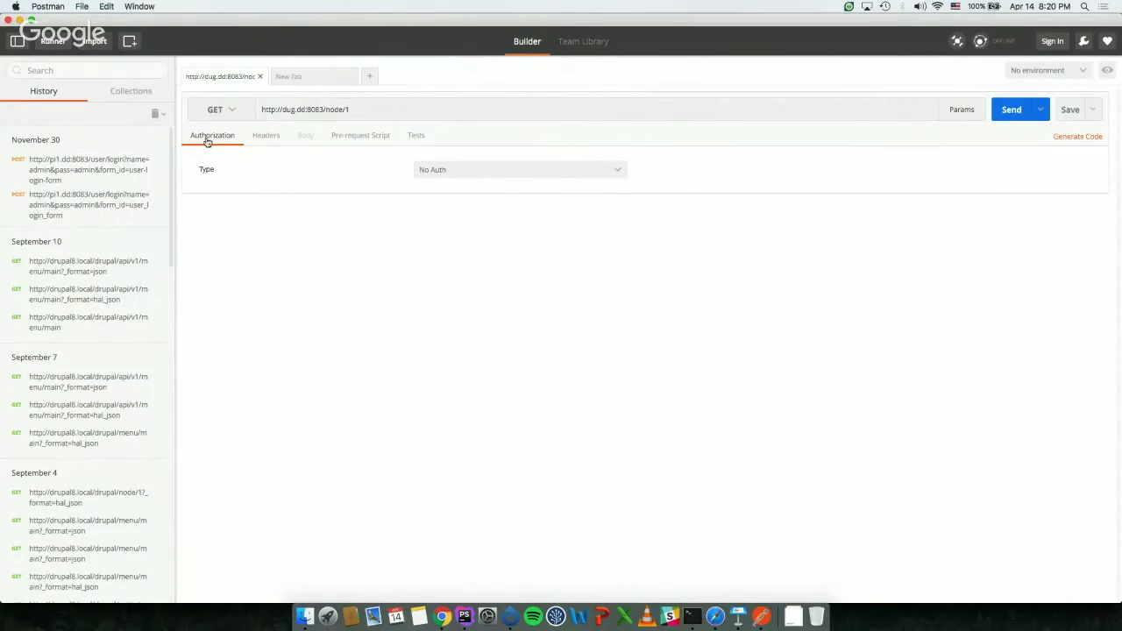
pyautogui.click(475, 169)
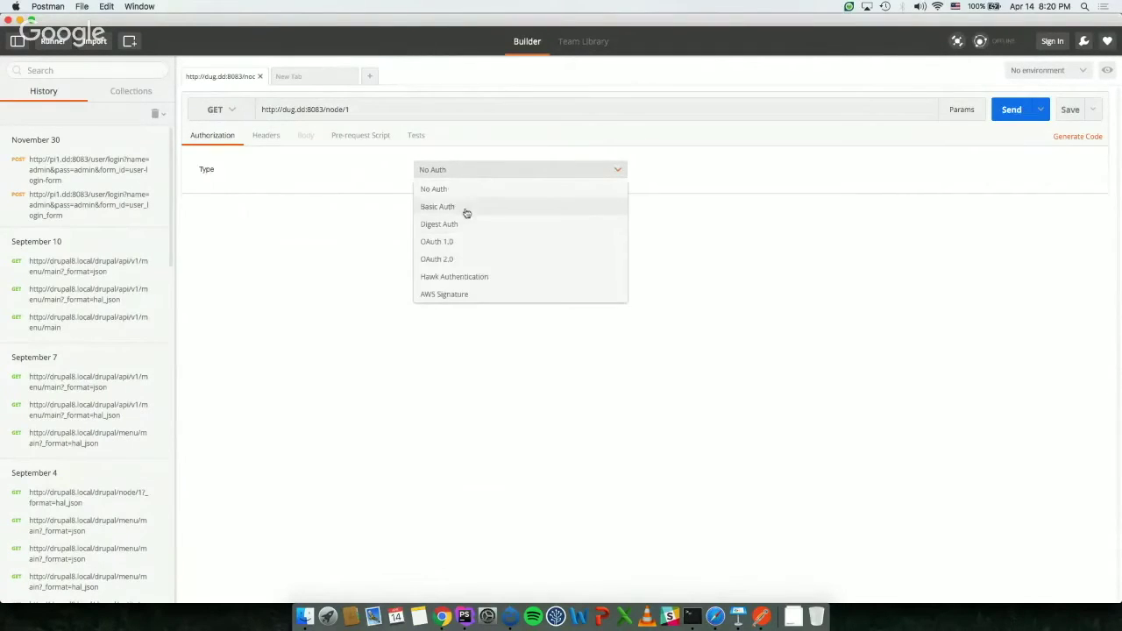
pyautogui.click(462, 207)
pyautogui.click(462, 218)
pyautogui.write('admin')
pyautogui.press('Tab')
pyautogui.write('admin')
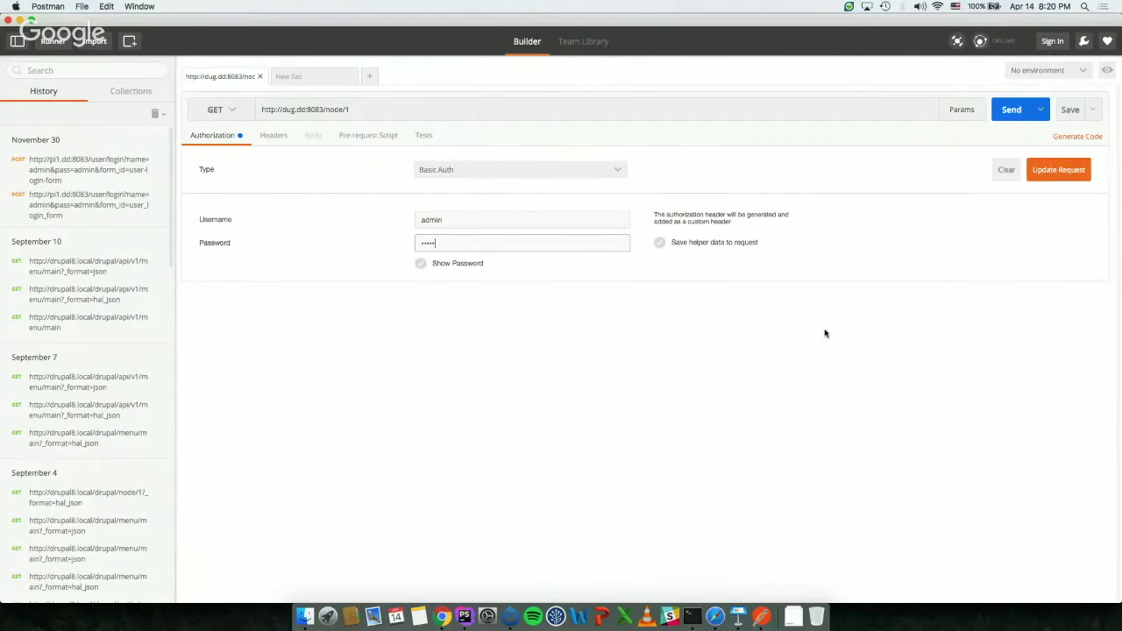
pyautogui.click(1074, 170)
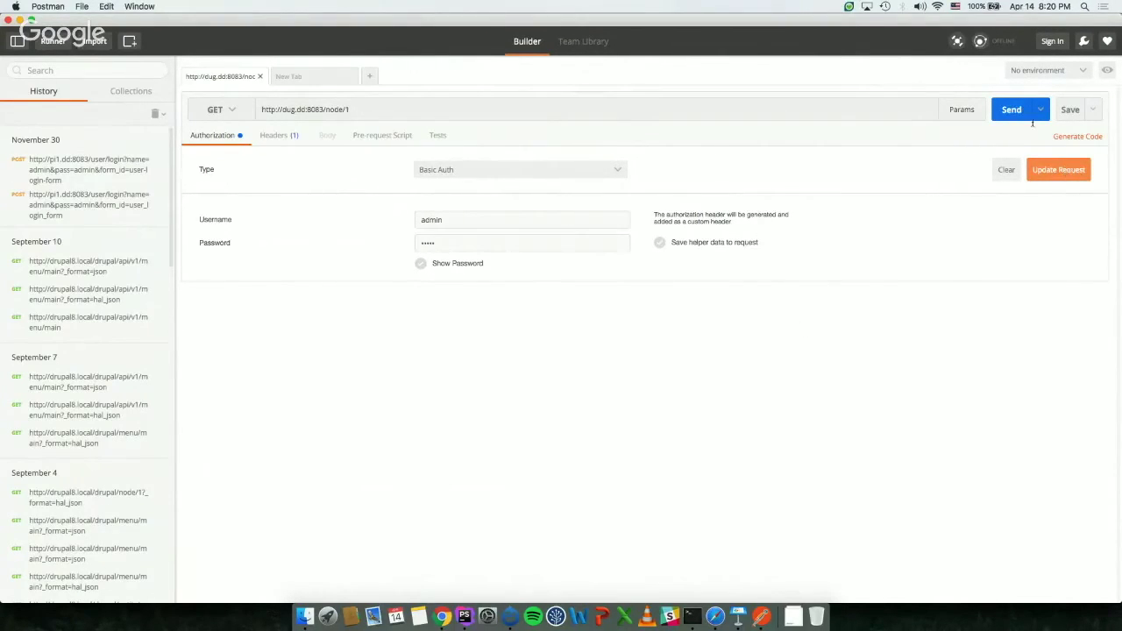
# Step: Check the generated Authorization header, send the node/1 GET, and inspect the 404 Page not found body
pyautogui.click(282, 142)
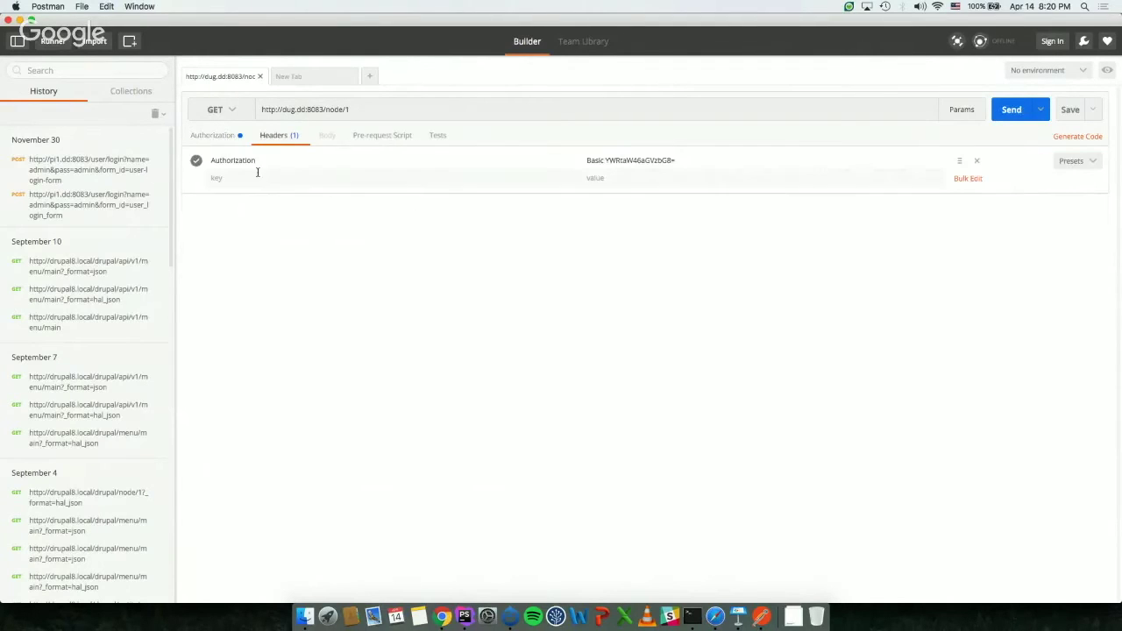
pyautogui.click(264, 161)
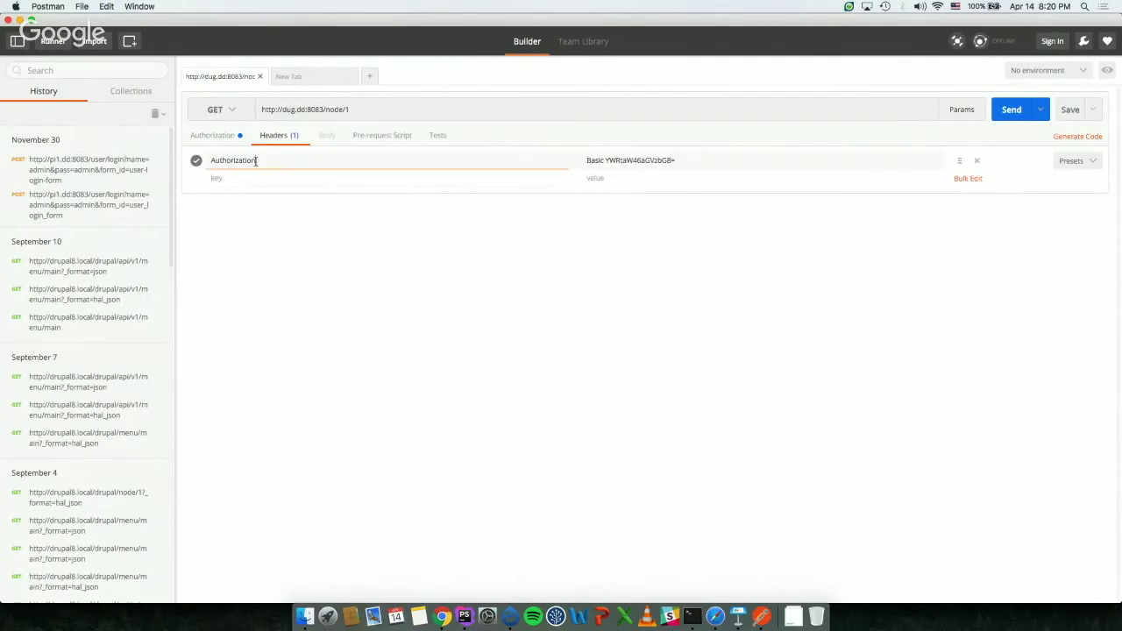
pyautogui.click(412, 248)
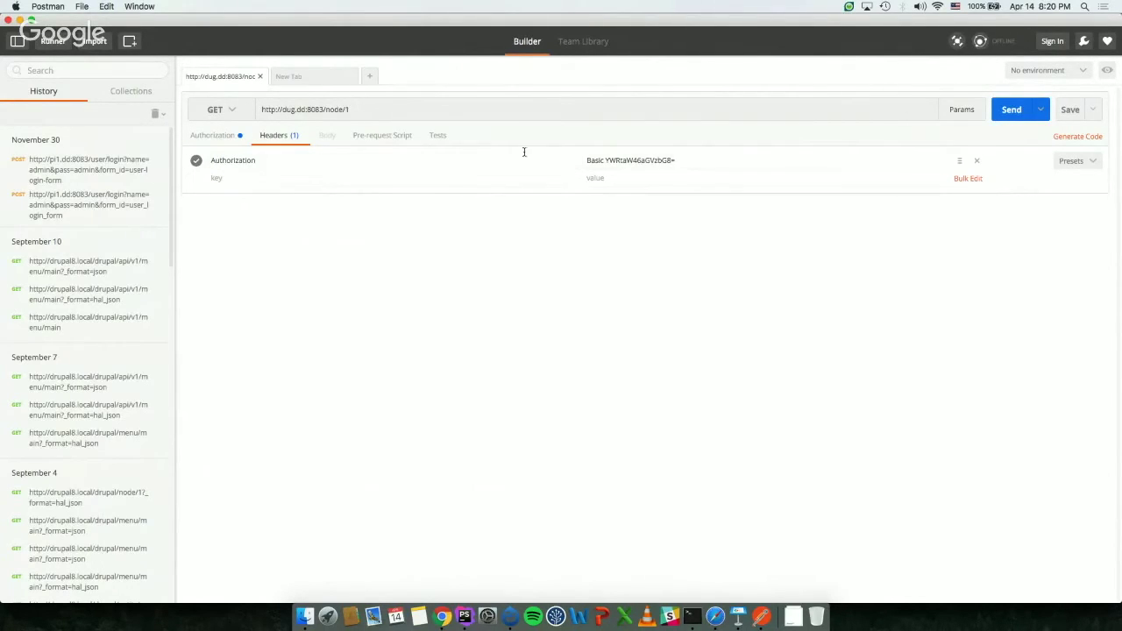
pyautogui.click(1011, 111)
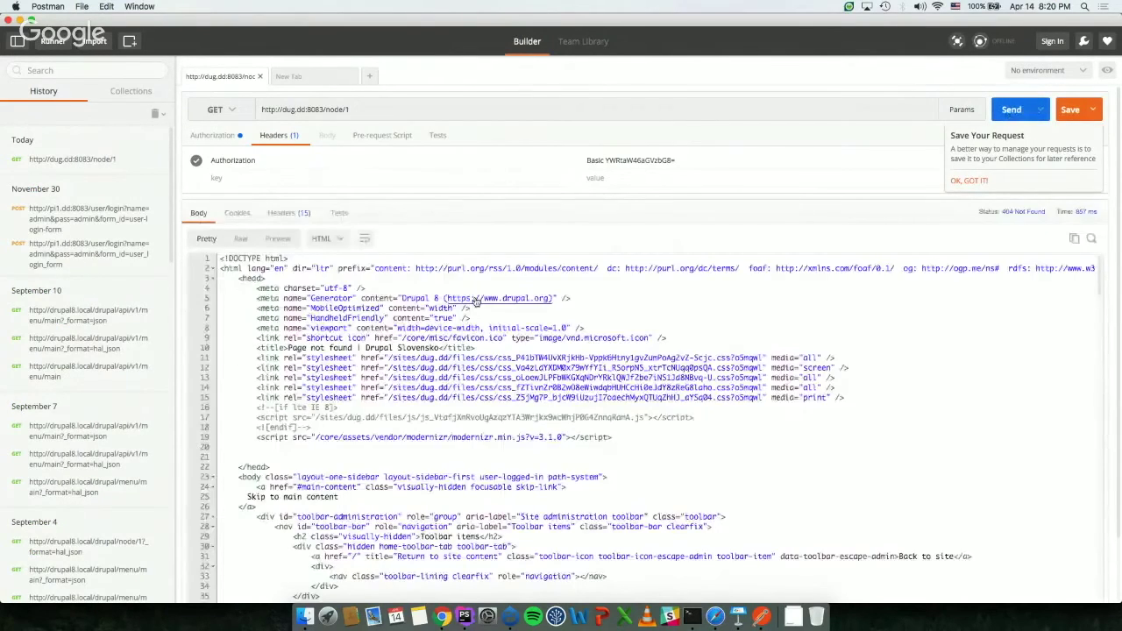
pyautogui.scroll(-10, 280, 368)
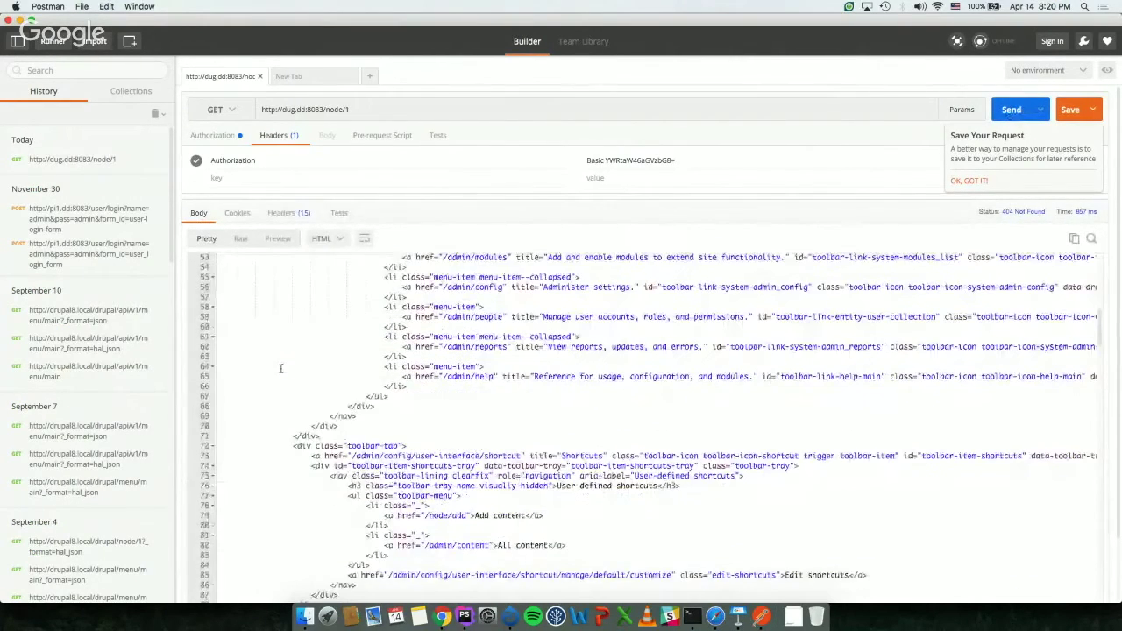
pyautogui.scroll(10, 256, 393)
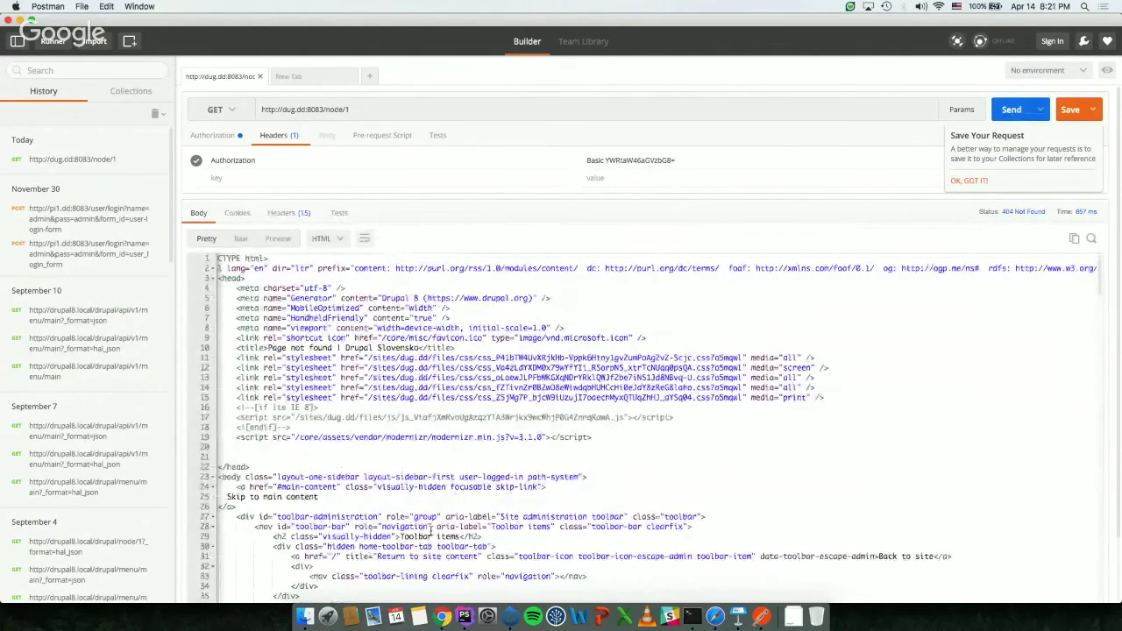
pyautogui.tripleClick(291, 351)
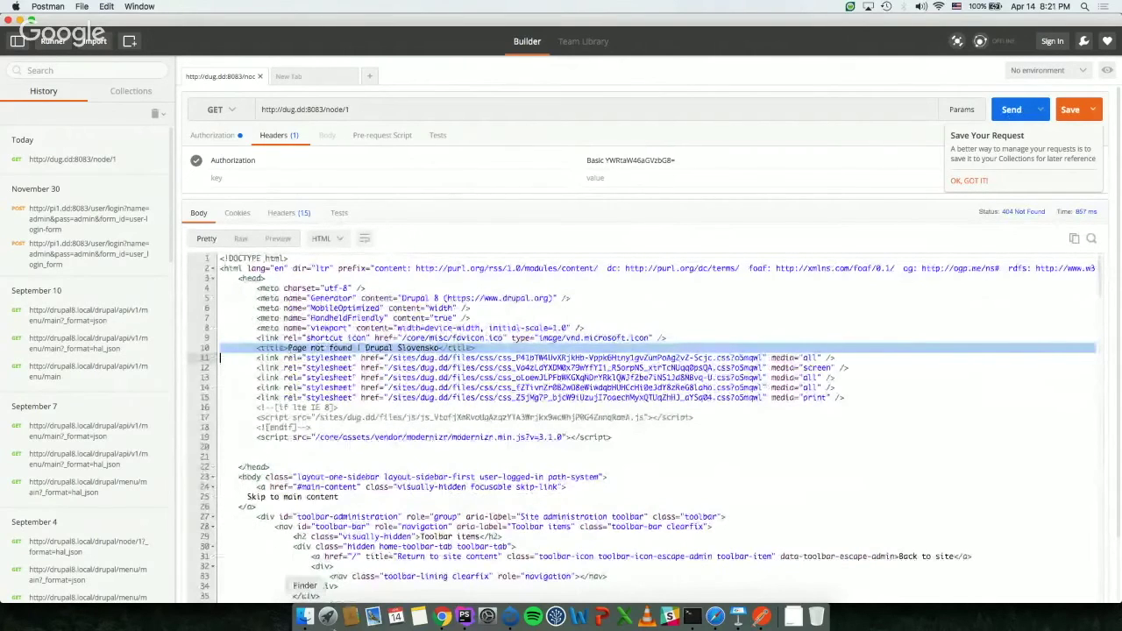
pyautogui.click(441, 618)
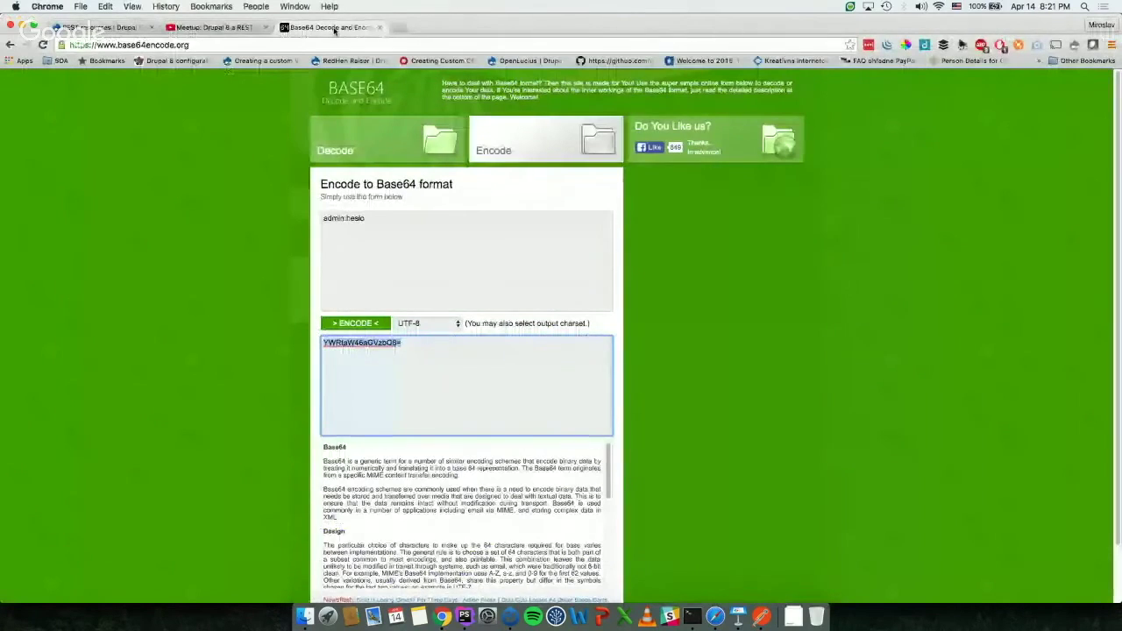
# Step: Enable the User REST resource for GET with json format and basic_auth, and save it
pyautogui.click(379, 28)
pyautogui.click(149, 27)
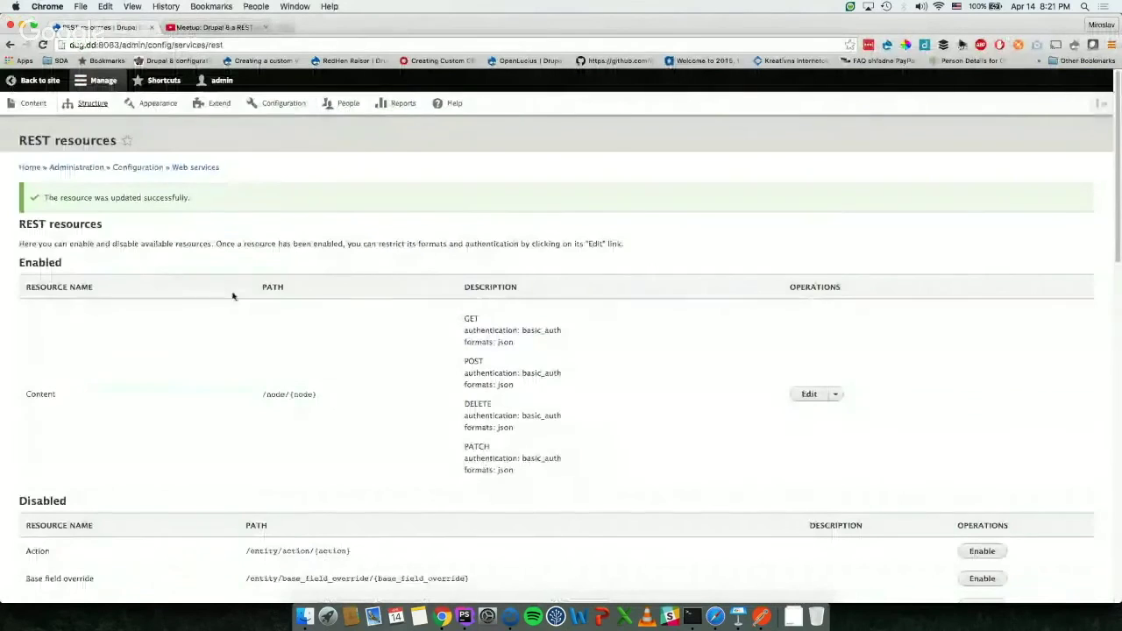
pyautogui.scroll(-10, 430, 260)
pyautogui.scroll(-3, 430, 260)
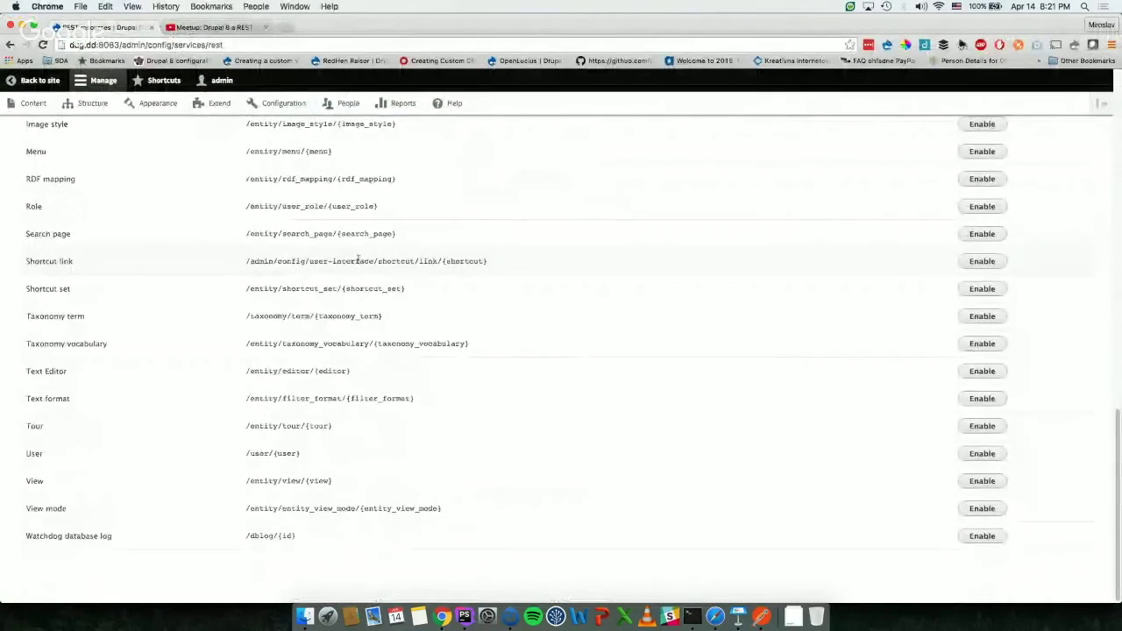
pyautogui.click(968, 457)
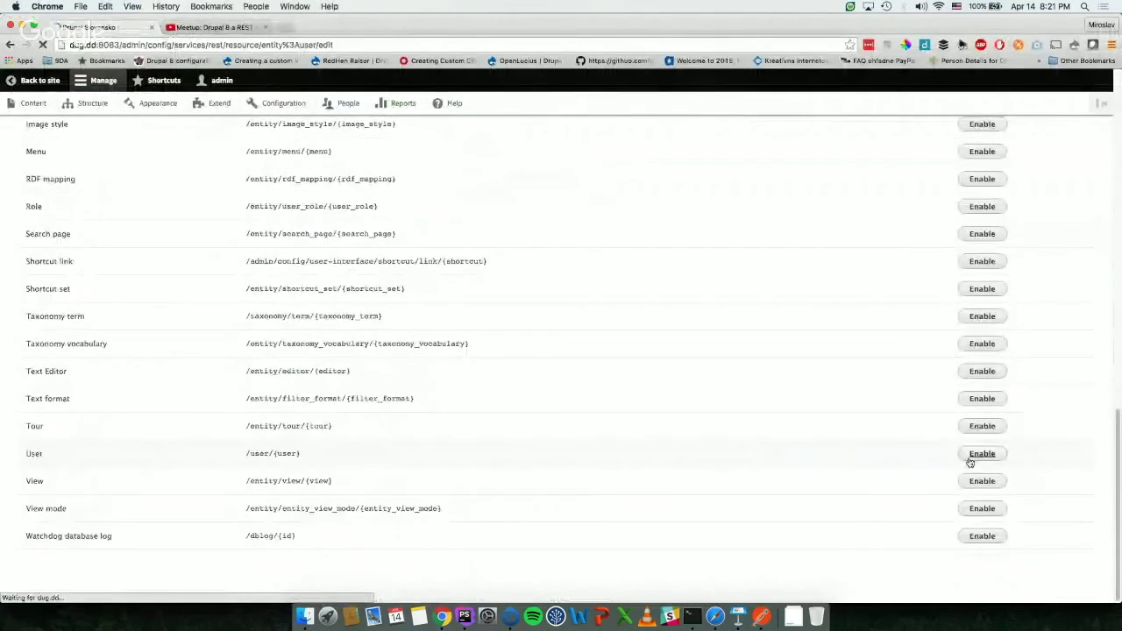
pyautogui.click(23, 239)
pyautogui.click(35, 271)
pyautogui.click(34, 320)
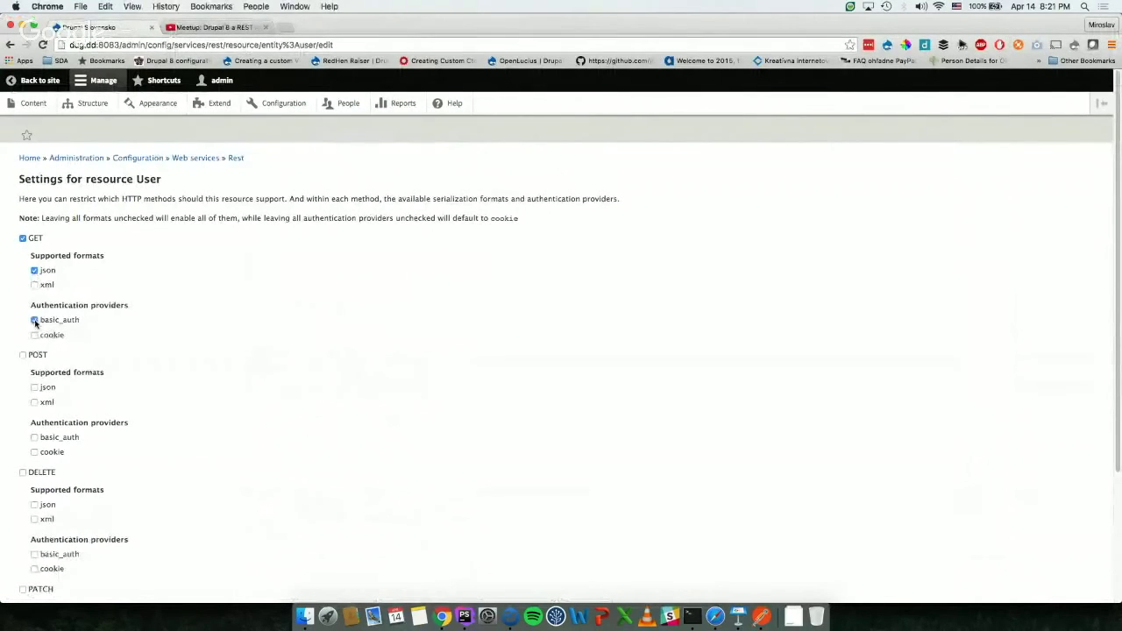
pyautogui.scroll(-4, 222, 300)
pyautogui.click(82, 541)
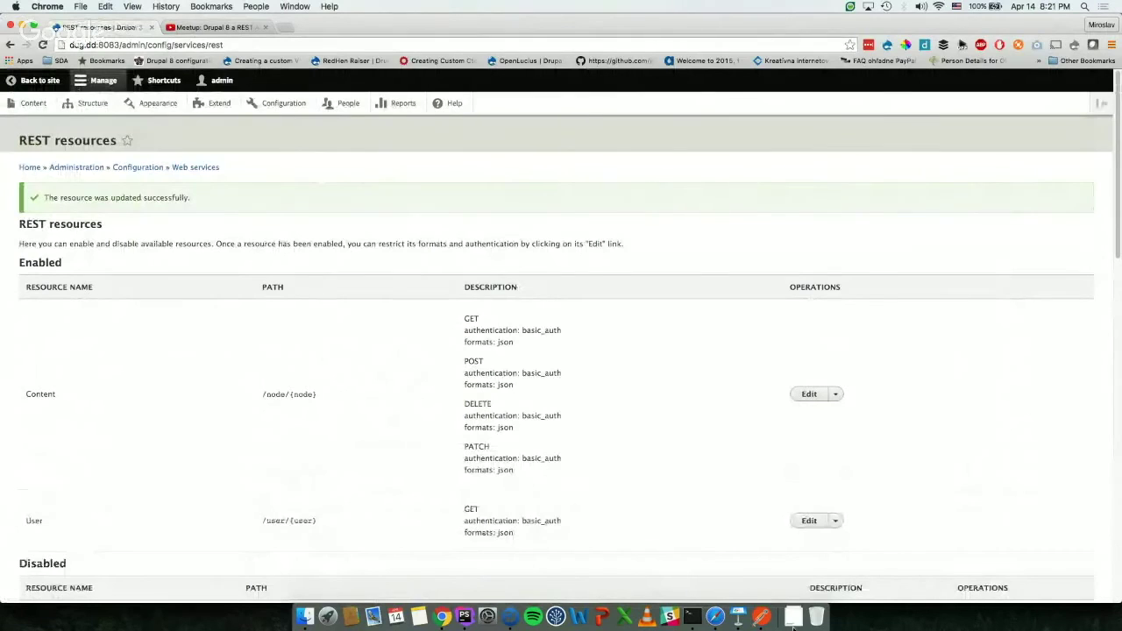
pyautogui.click(760, 616)
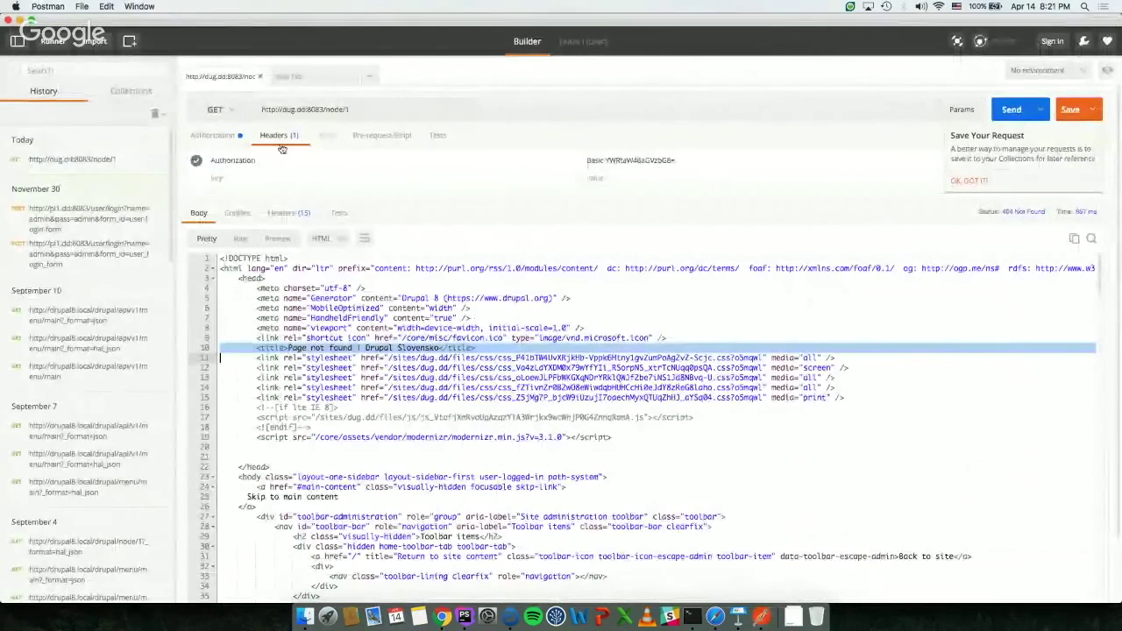
# Step: Review the previous response's headers, body and cookies
pyautogui.click(288, 213)
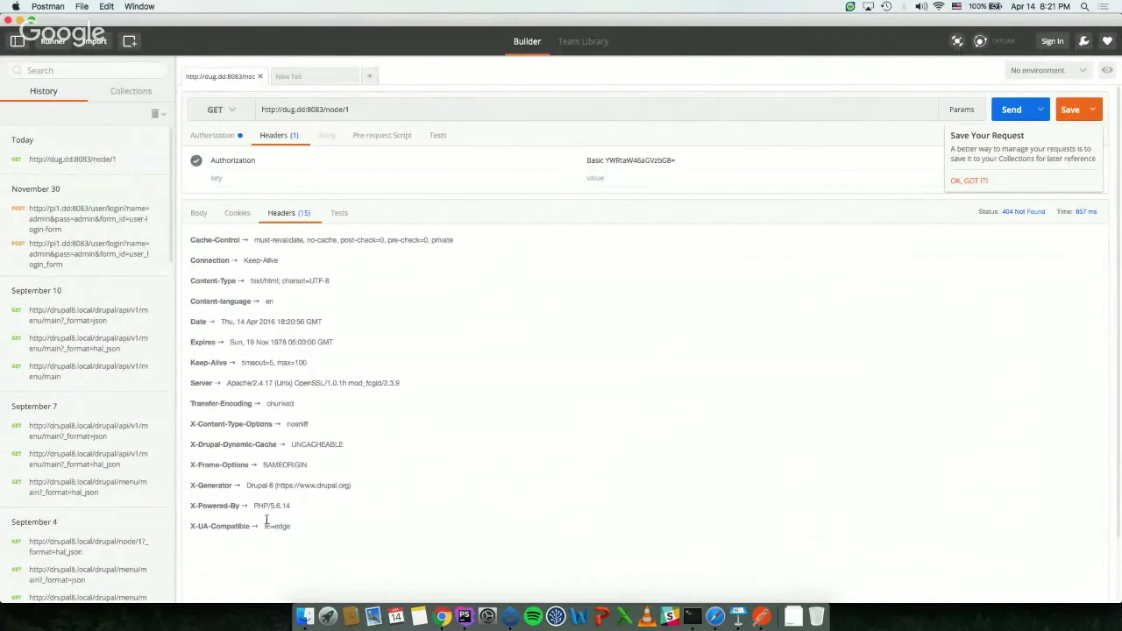
pyautogui.click(198, 215)
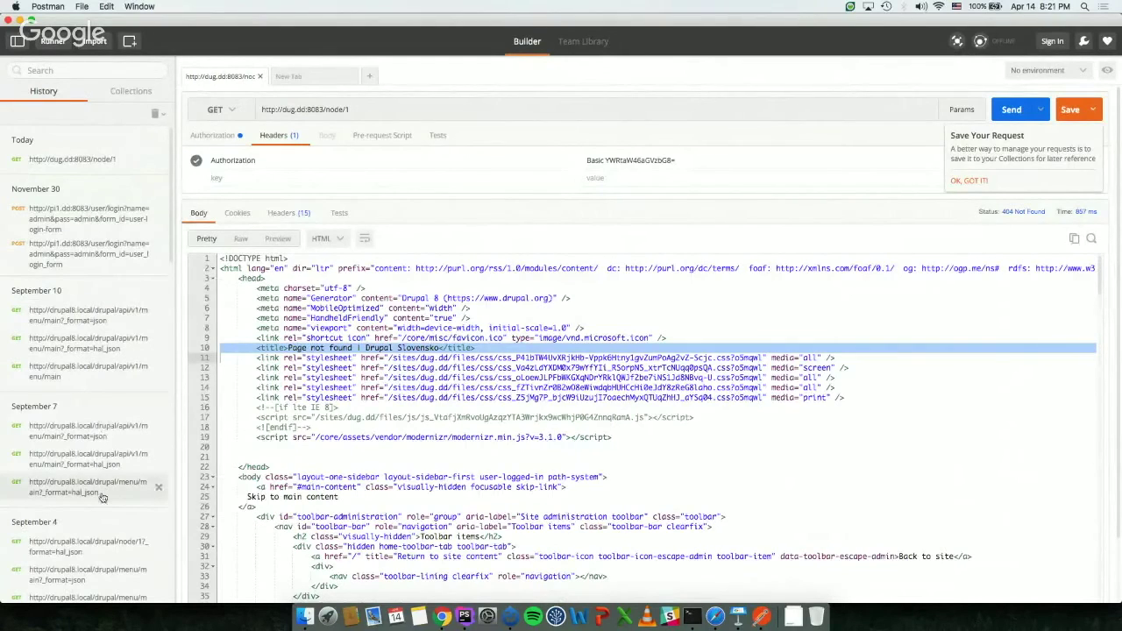
pyautogui.click(233, 216)
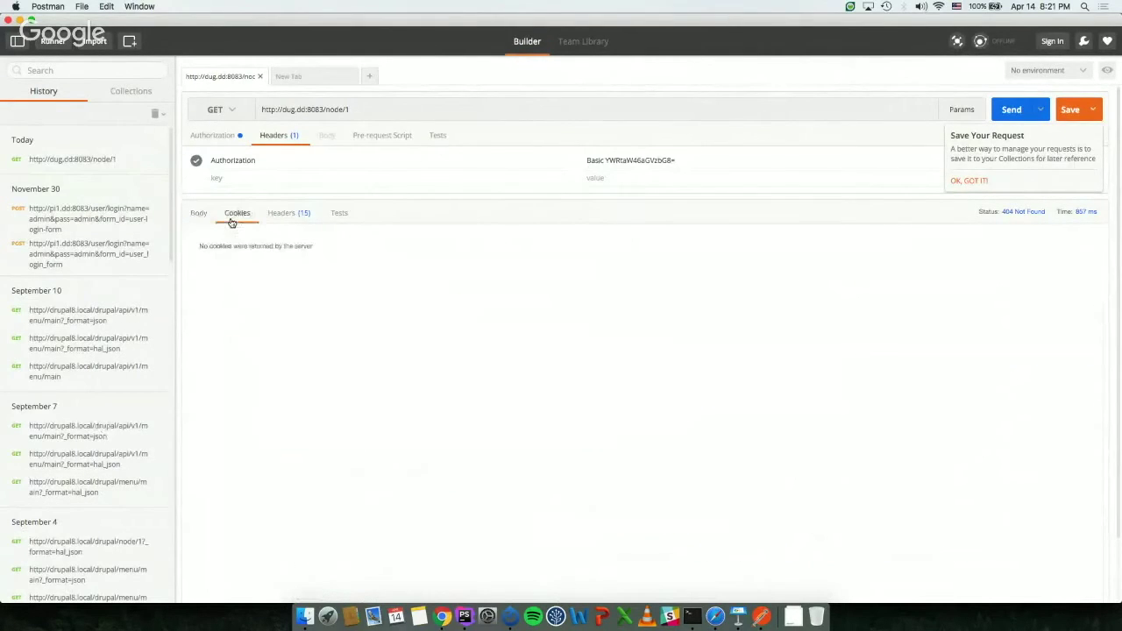
pyautogui.click(277, 213)
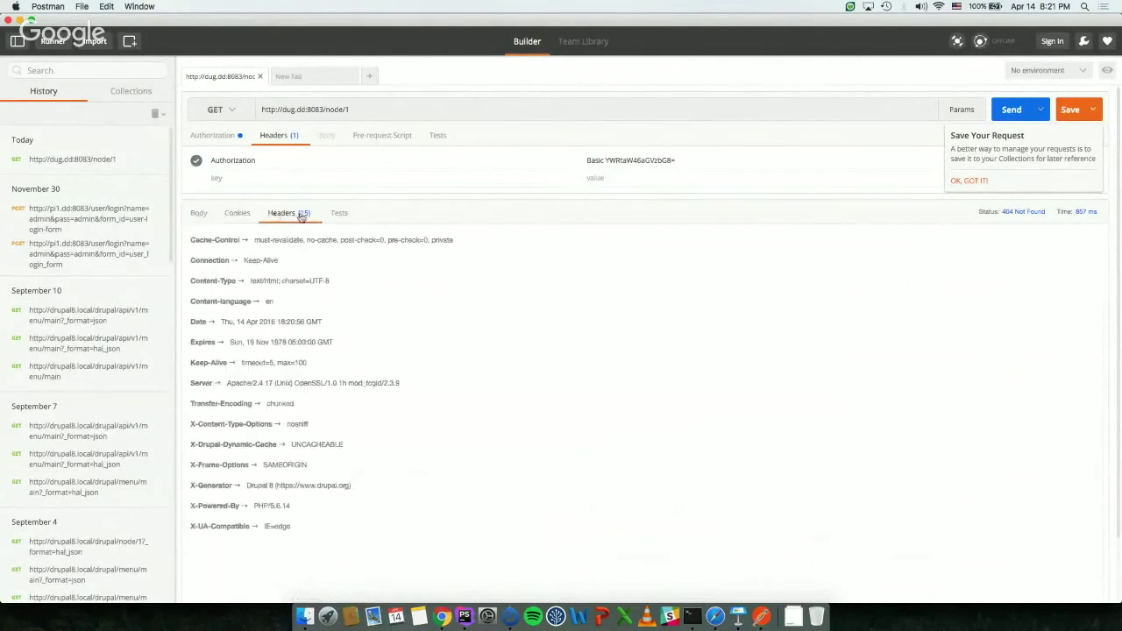
# Step: Append ?_format=json to the node URL, send it, and read the 404 'node parameter not converted' error
pyautogui.click(409, 109)
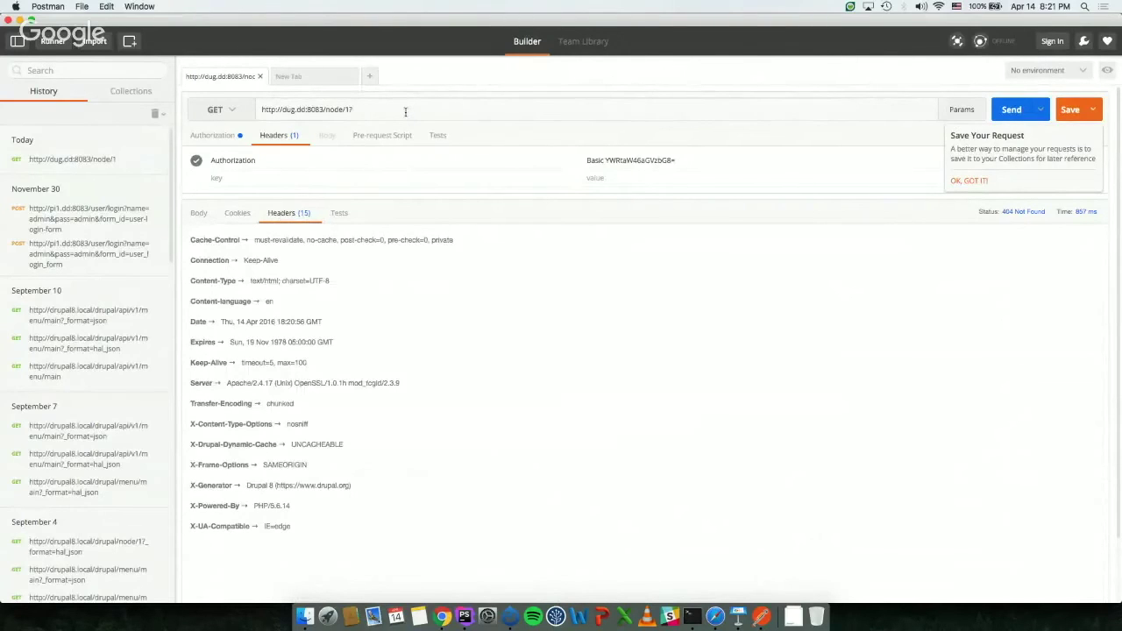
pyautogui.write('?_format=json')
pyautogui.click(1009, 110)
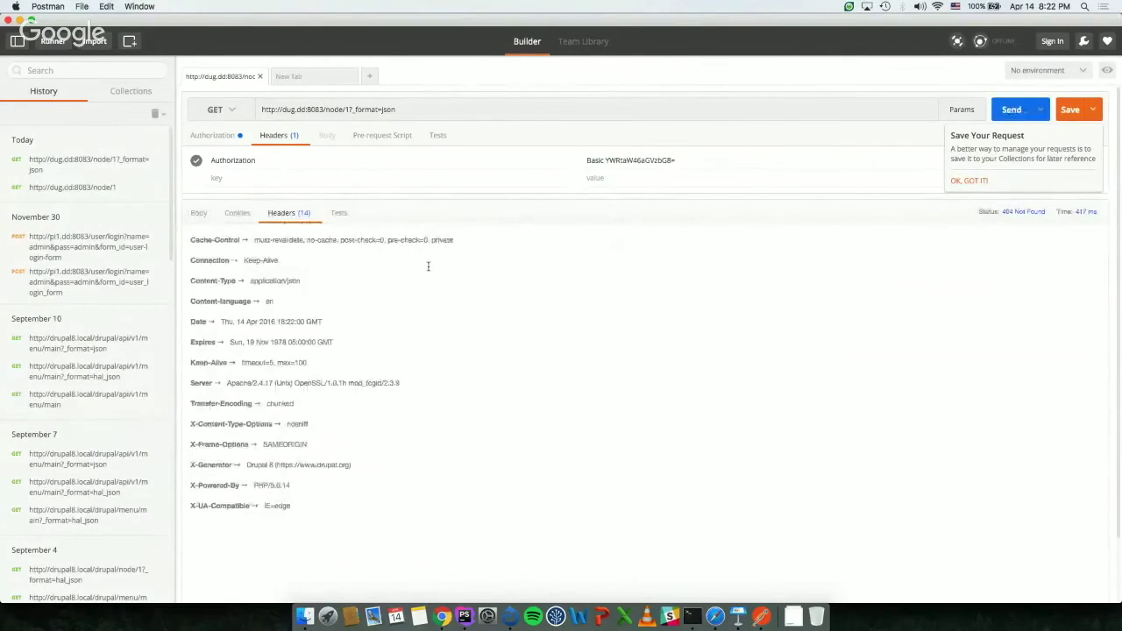
pyautogui.click(198, 214)
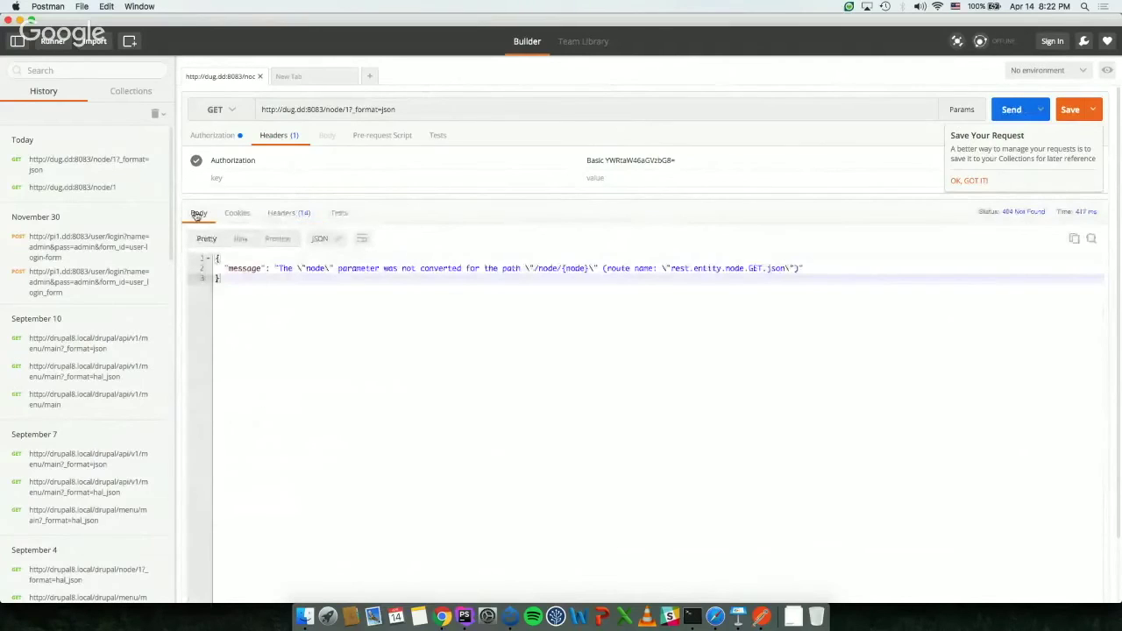
pyautogui.tripleClick(361, 268)
pyautogui.click(478, 324)
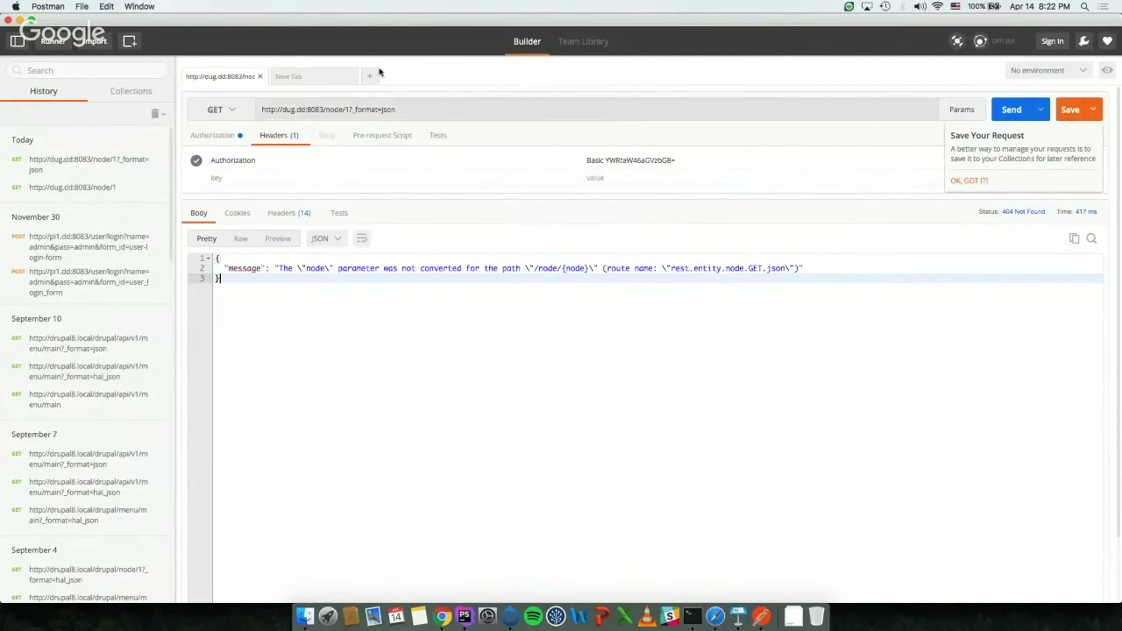
pyautogui.doubleClick(337, 110)
pyautogui.write('user')
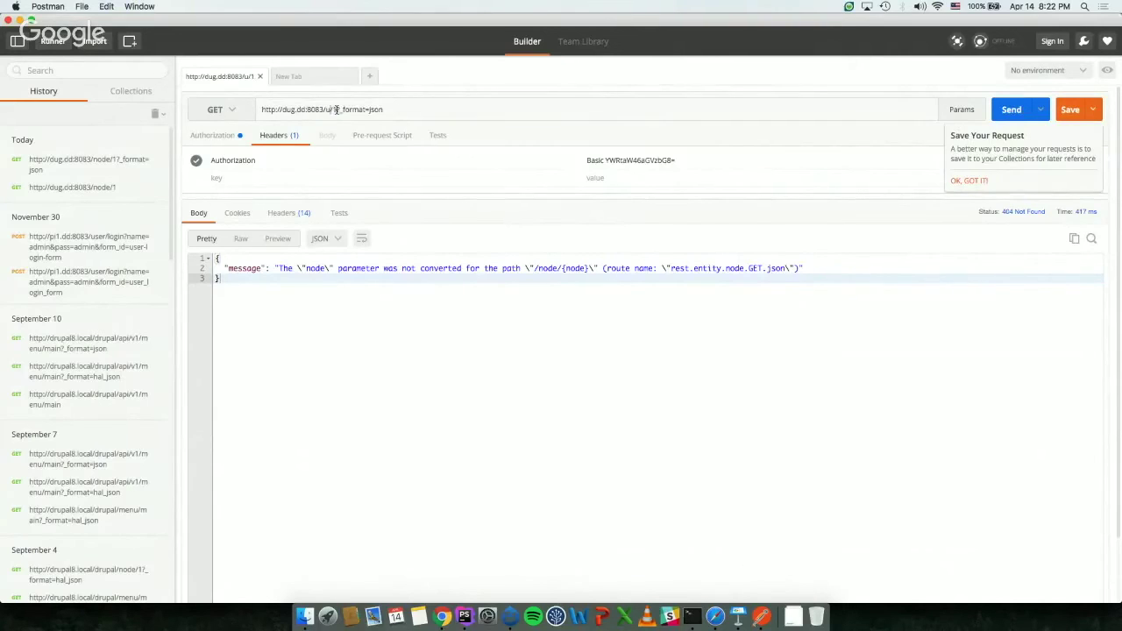
pyautogui.click(1005, 113)
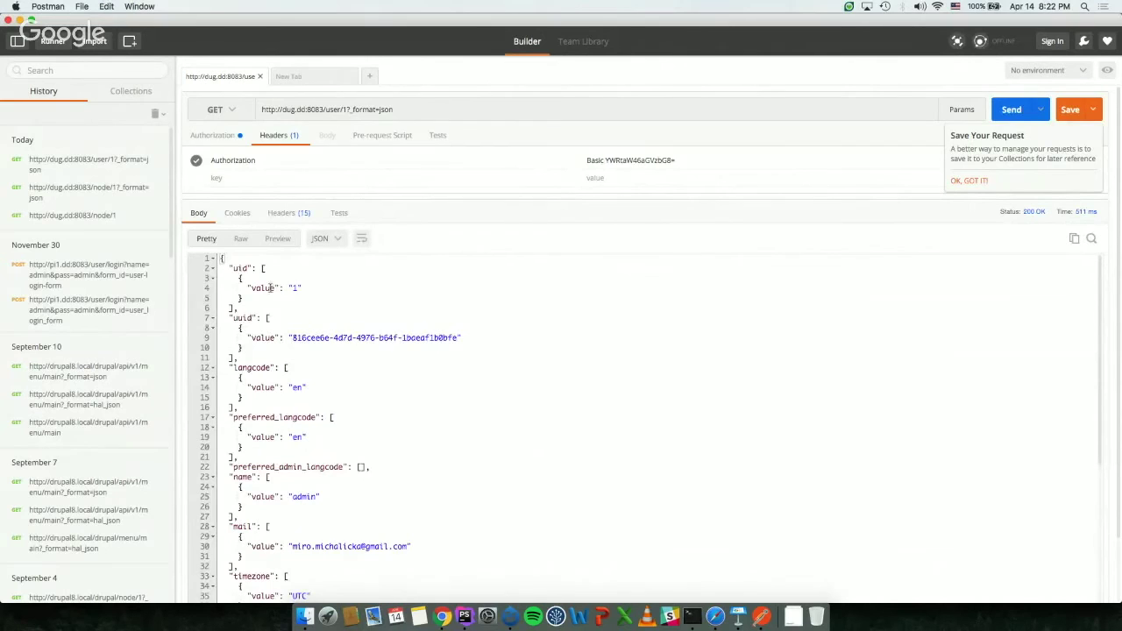
pyautogui.scroll(-10, 251, 270)
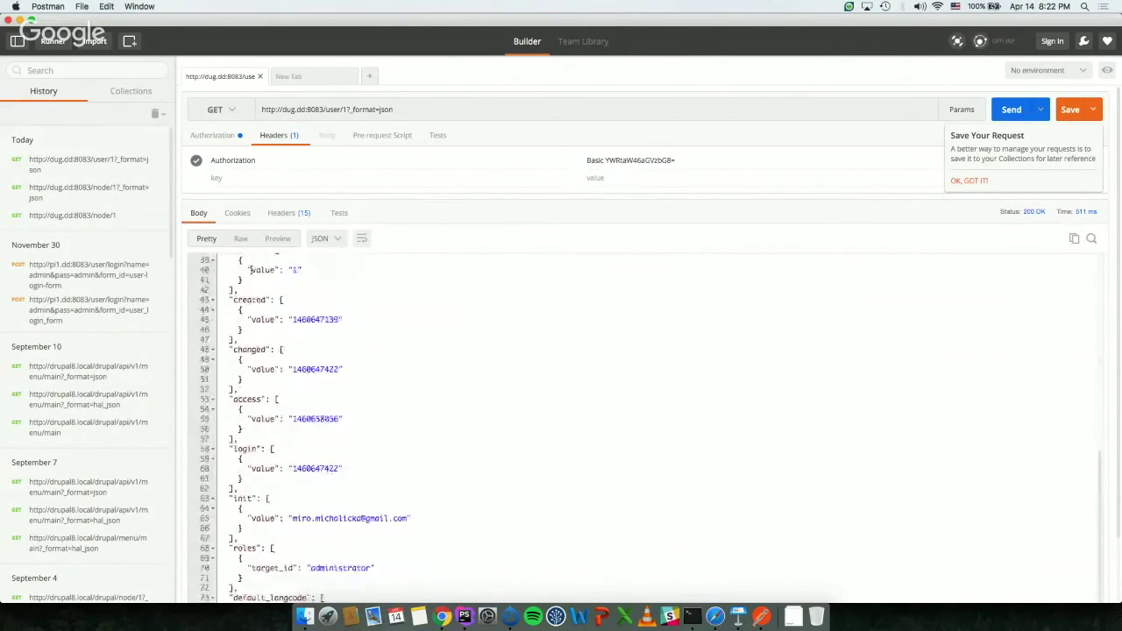
pyautogui.scroll(-3, 394, 400)
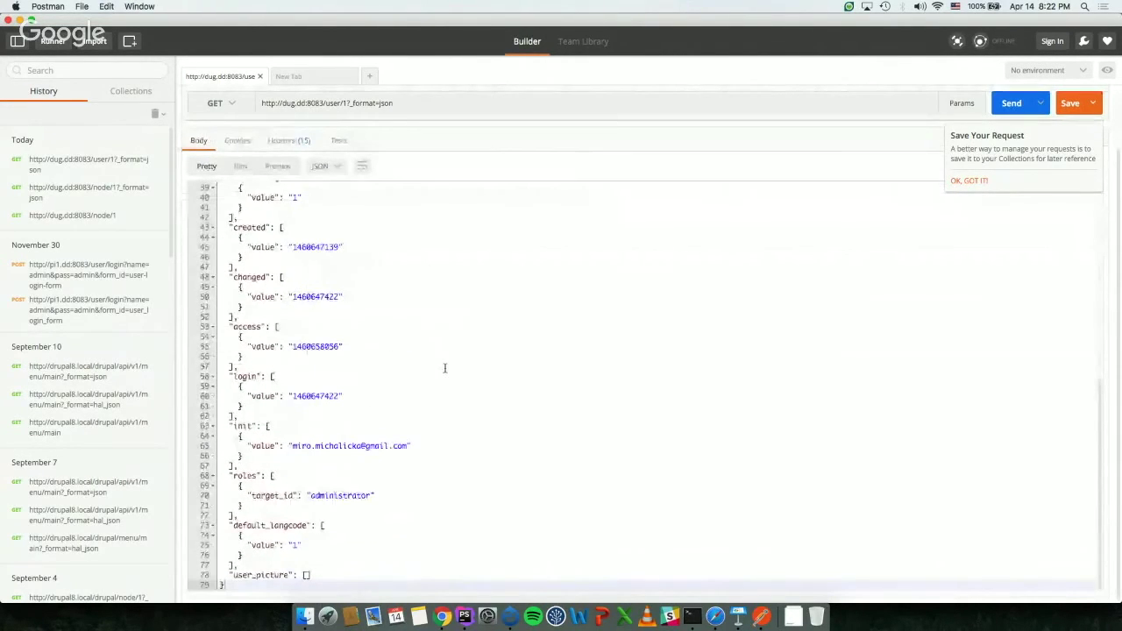
pyautogui.scroll(10, 445, 368)
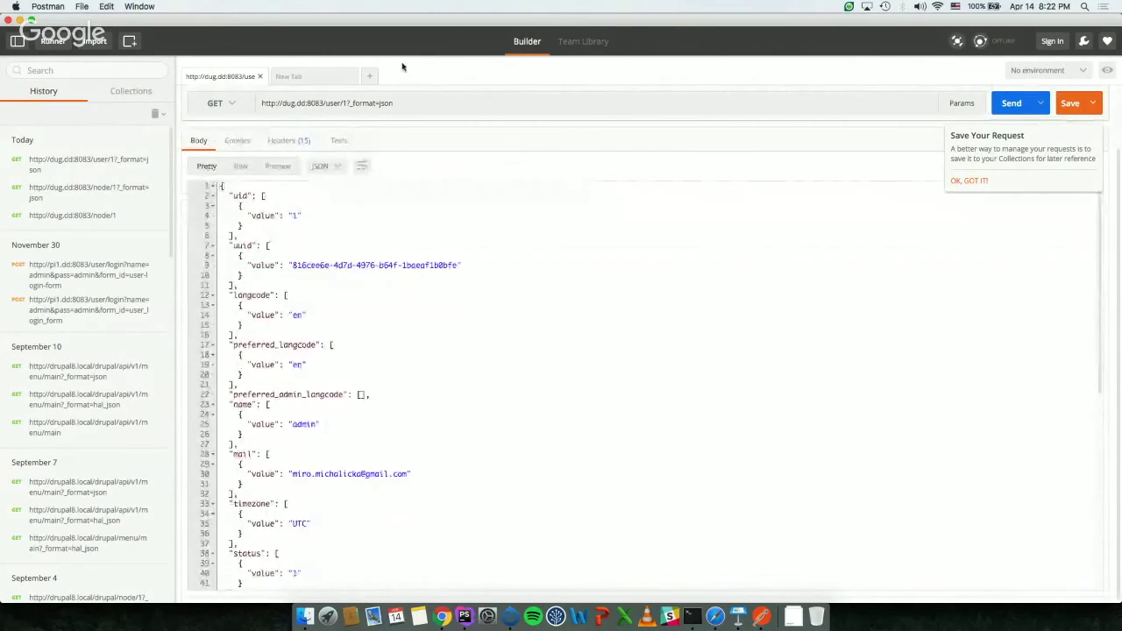
pyautogui.moveTo(350, 104); pyautogui.dragTo(404, 107)
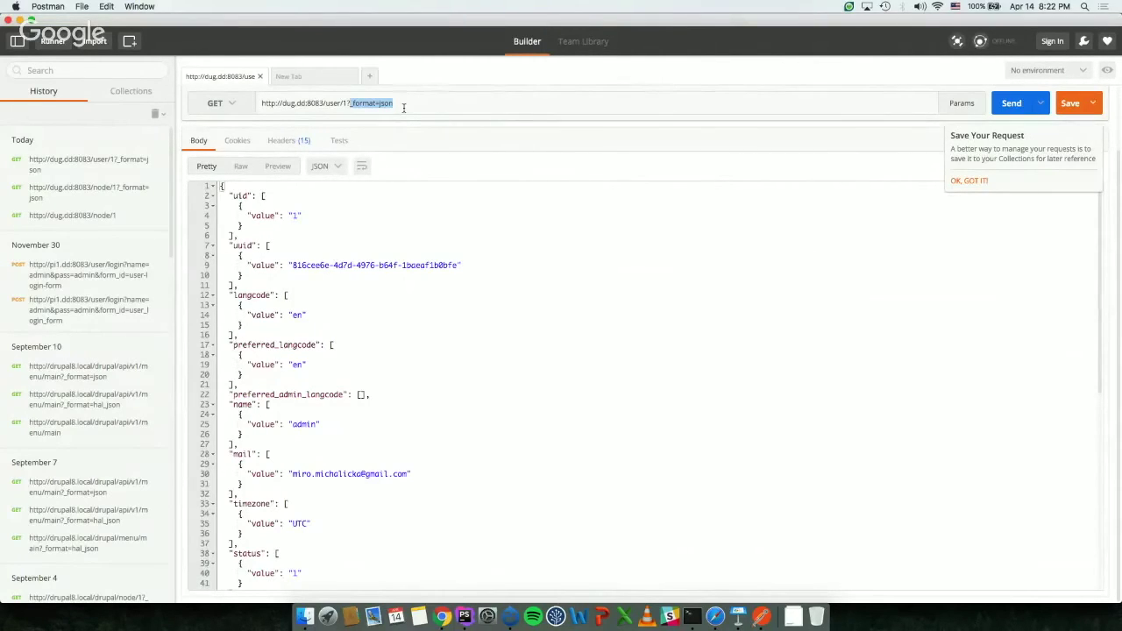
pyautogui.click(404, 107)
pyautogui.moveTo(348, 102); pyautogui.dragTo(426, 103)
pyautogui.click(378, 103)
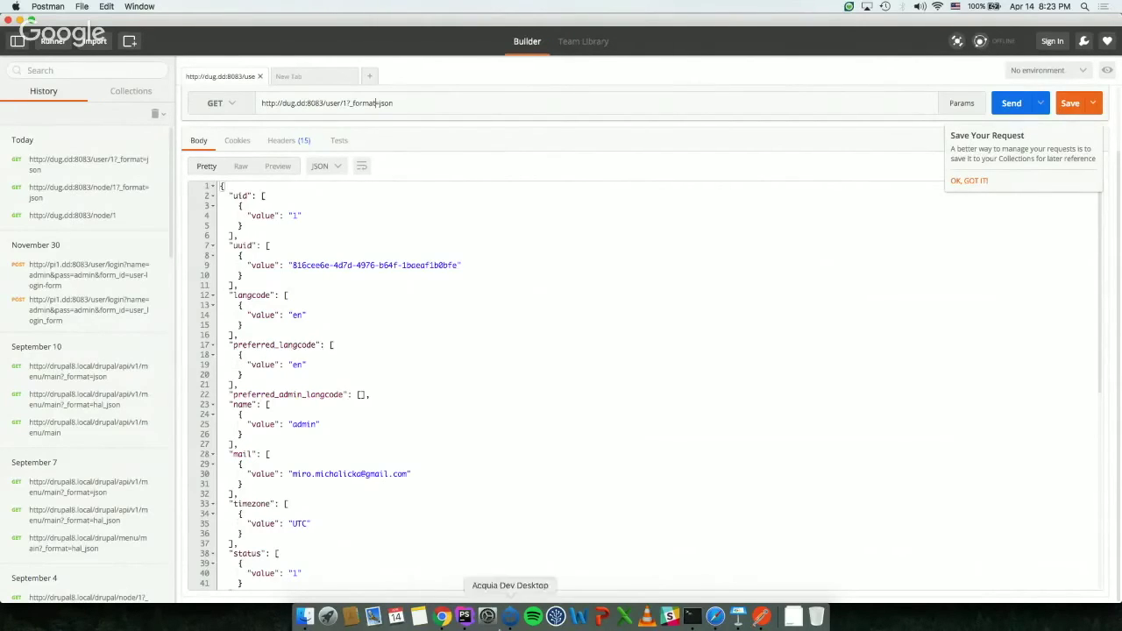
# Step: Open the Add view form under Structure > Views in Chrome
pyautogui.click(443, 616)
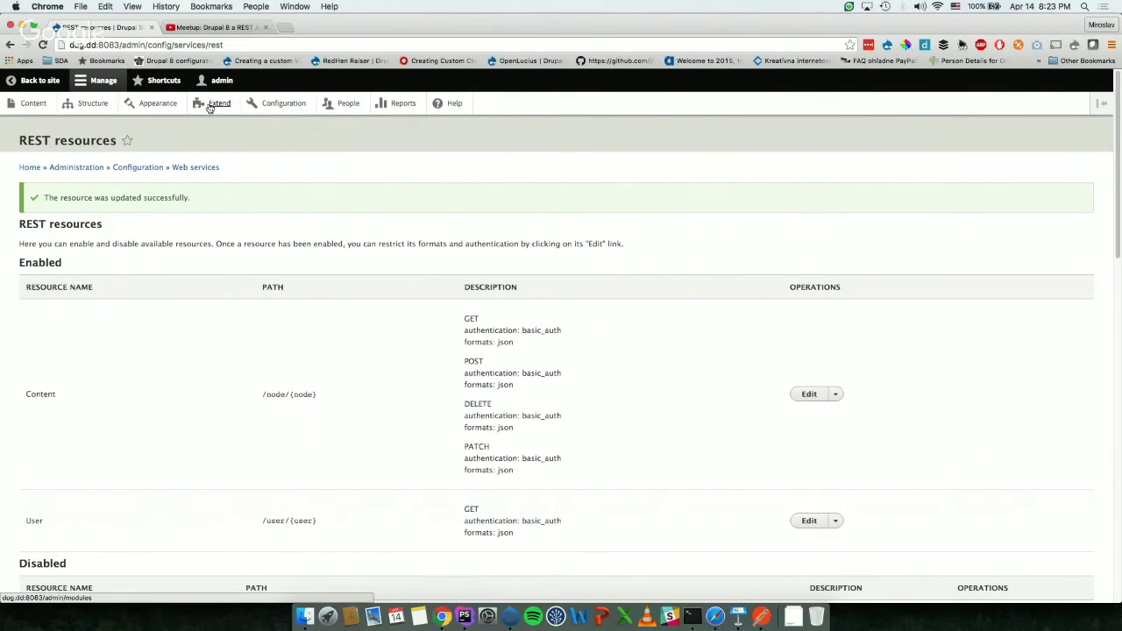
pyautogui.click(91, 103)
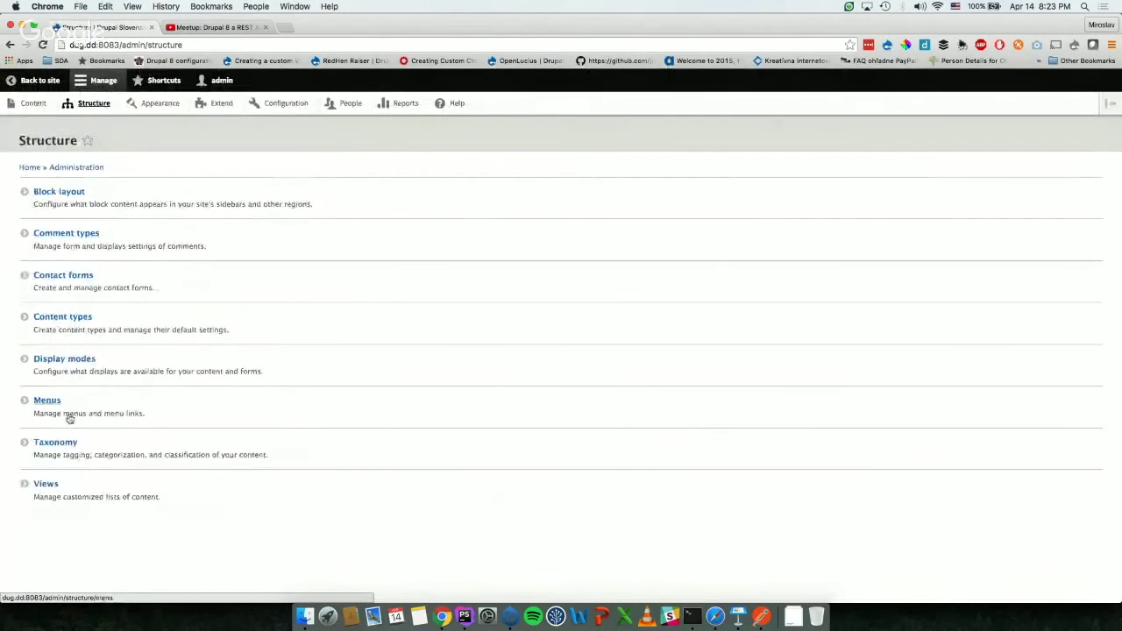
pyautogui.click(42, 481)
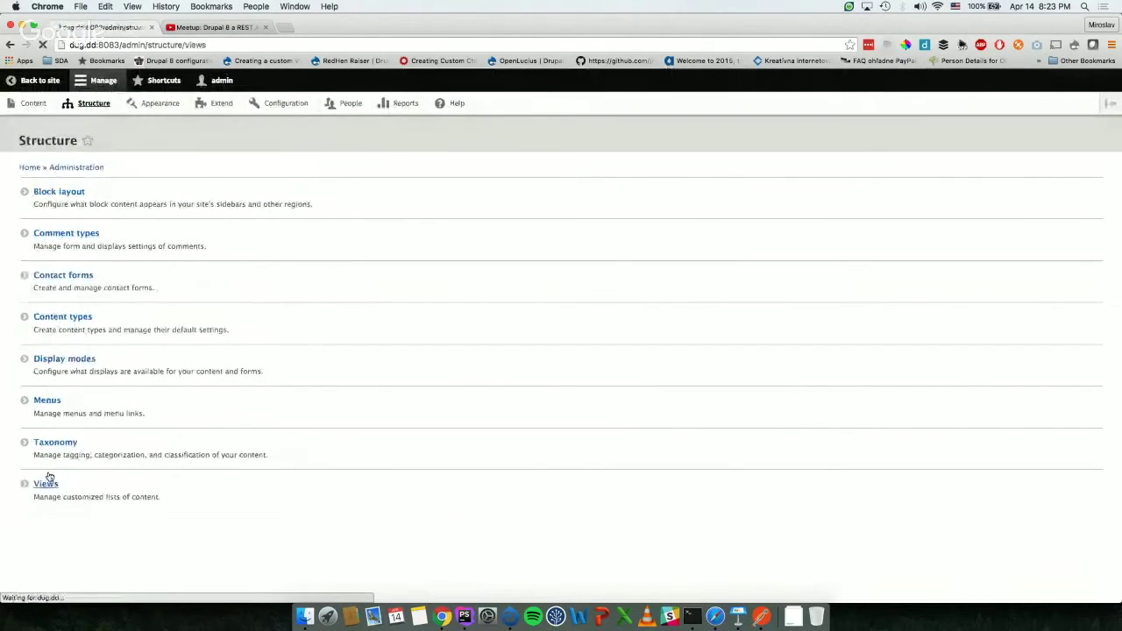
pyautogui.click(41, 226)
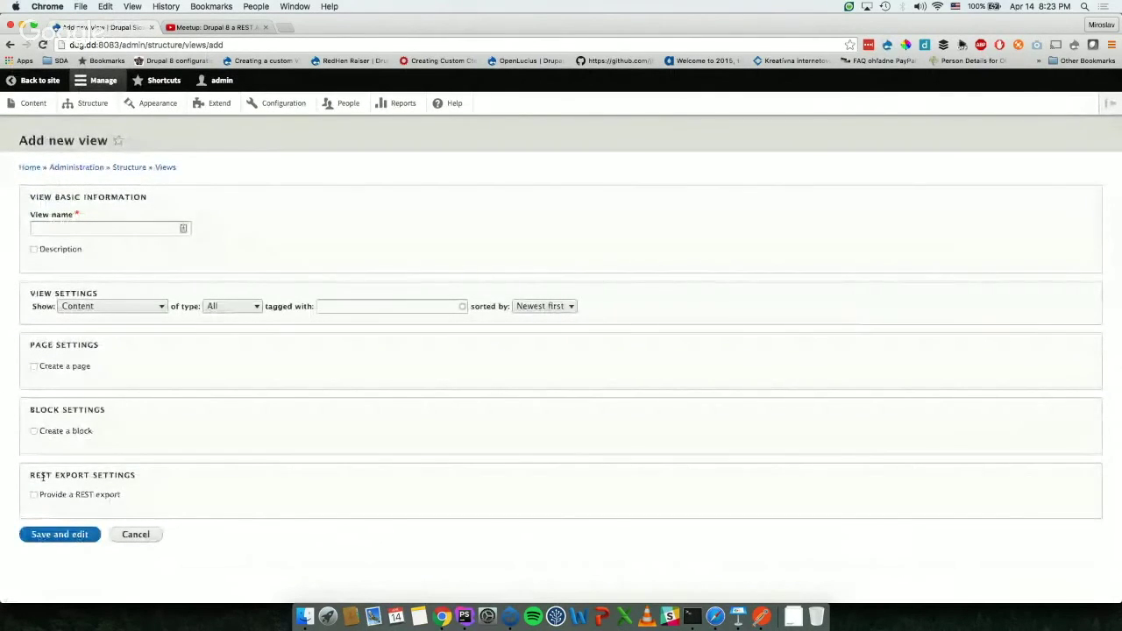
# Step: Enable Provide a REST export and name the view 'List of users'
pyautogui.tripleClick(42, 476)
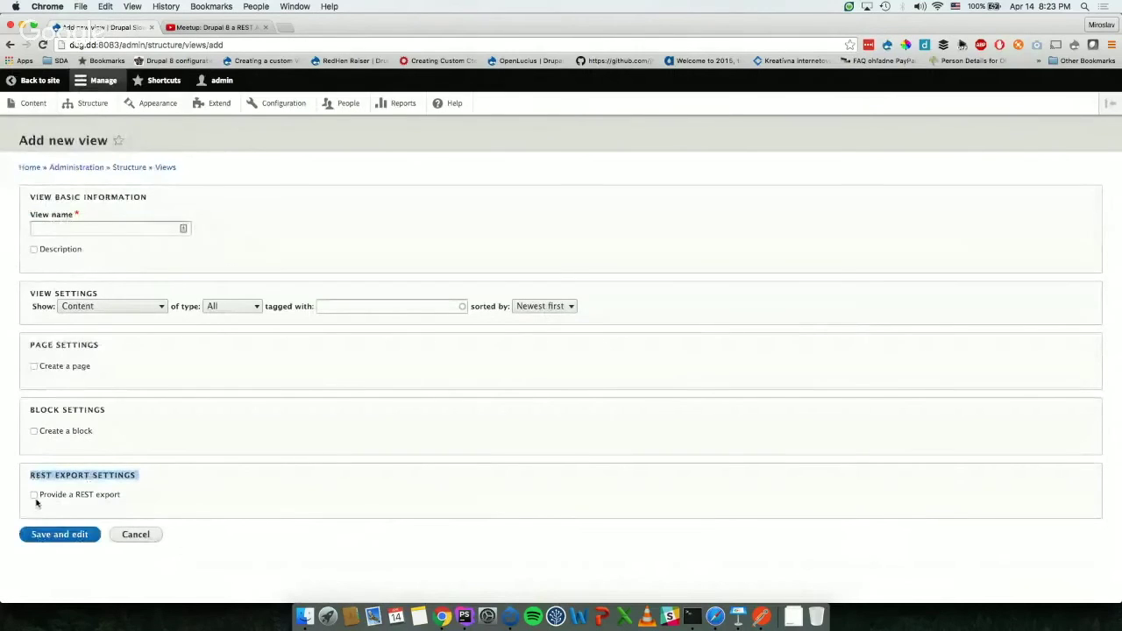
pyautogui.click(33, 496)
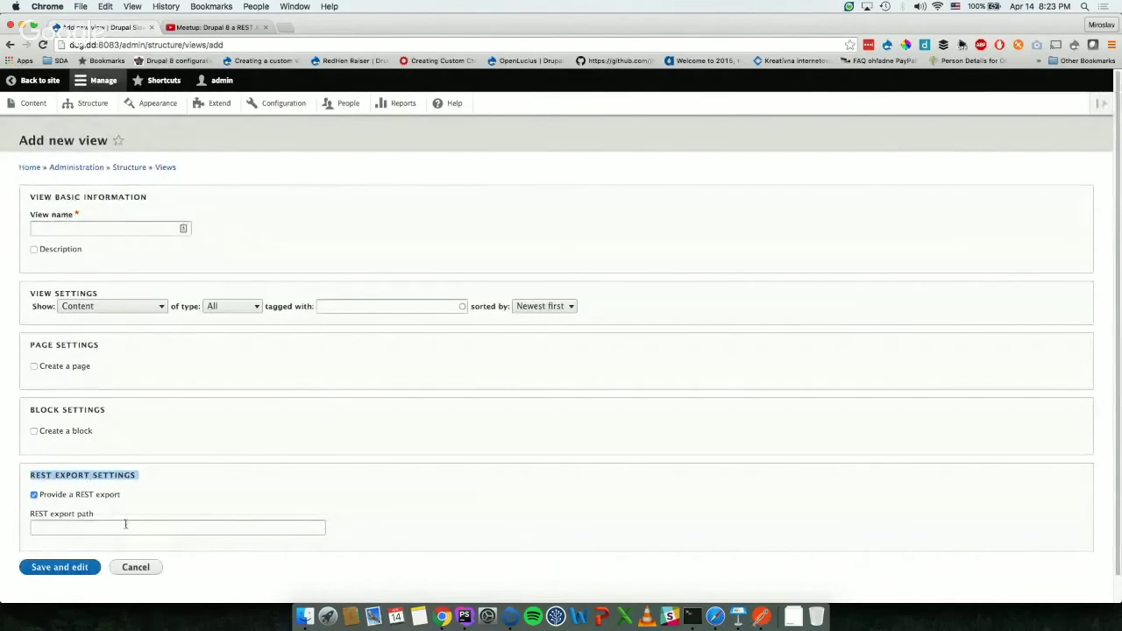
pyautogui.click(123, 525)
pyautogui.click(81, 230)
pyautogui.write('Te')
pyautogui.press('BackSpace')
pyautogui.press('BackSpace')
pyautogui.write('Lis')
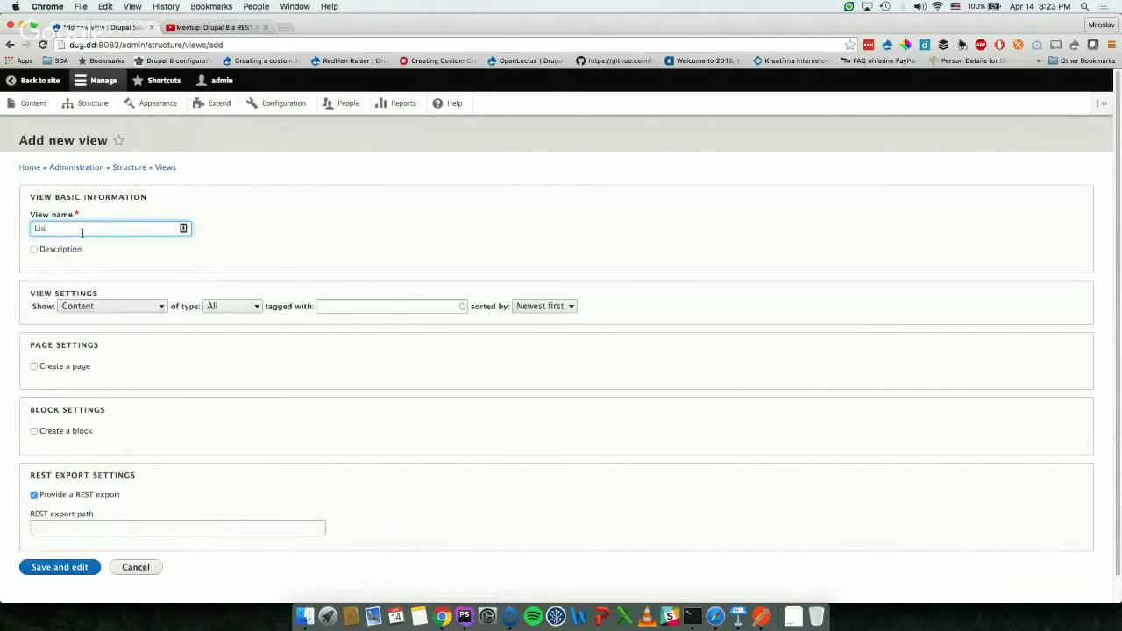
pyautogui.write('t of users')
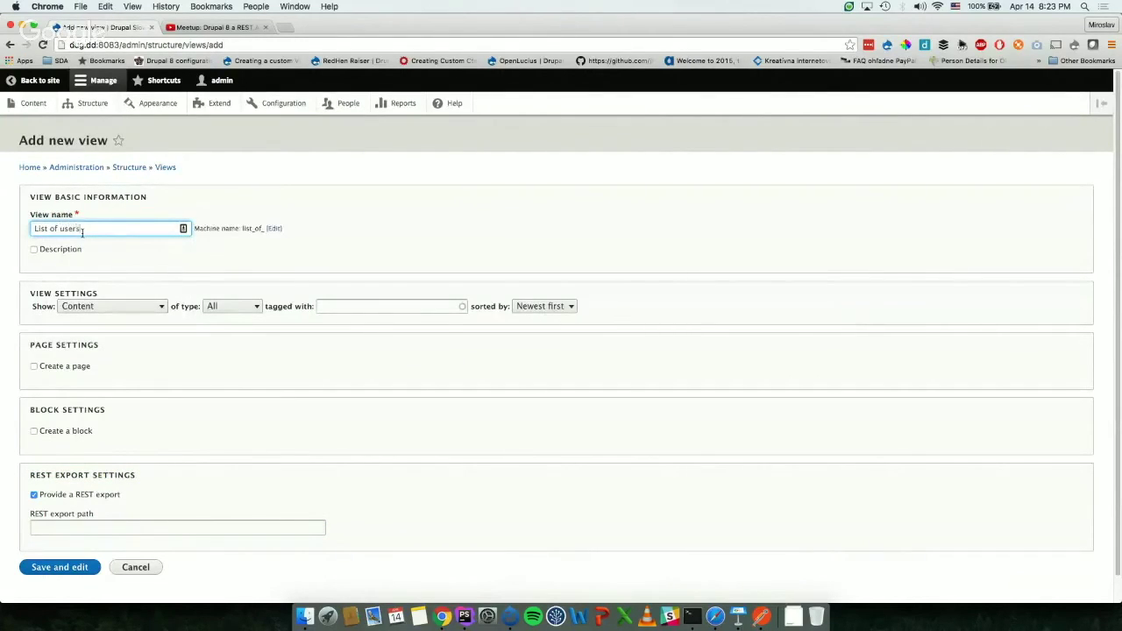
# Step: Set the view to show Users, unsorted
pyautogui.click(87, 306)
pyautogui.click(88, 339)
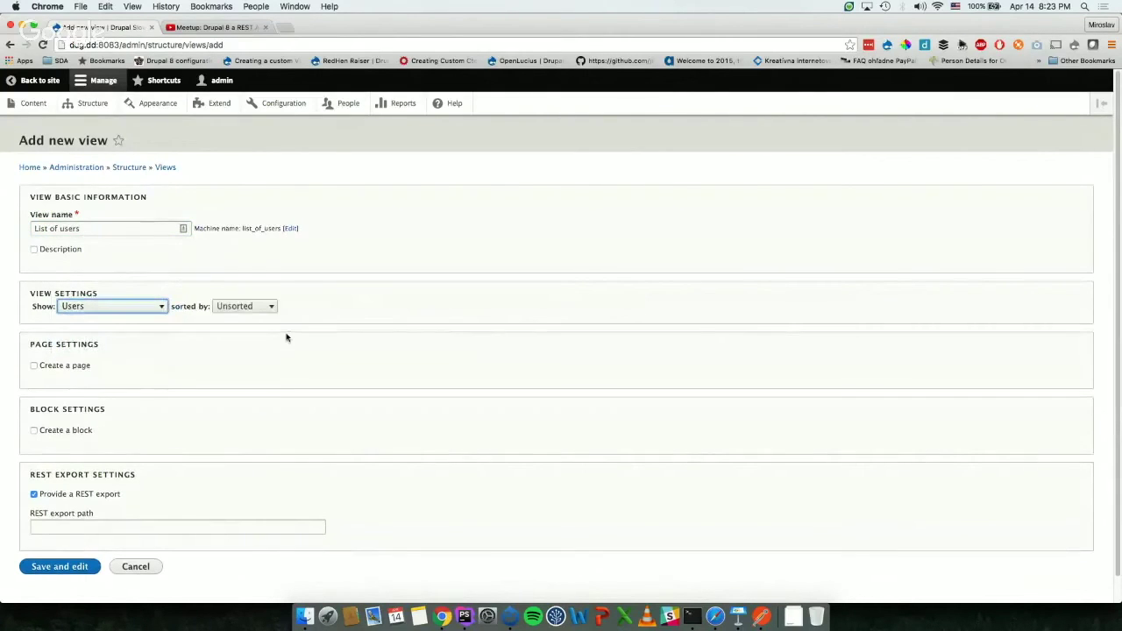
pyautogui.click(267, 307)
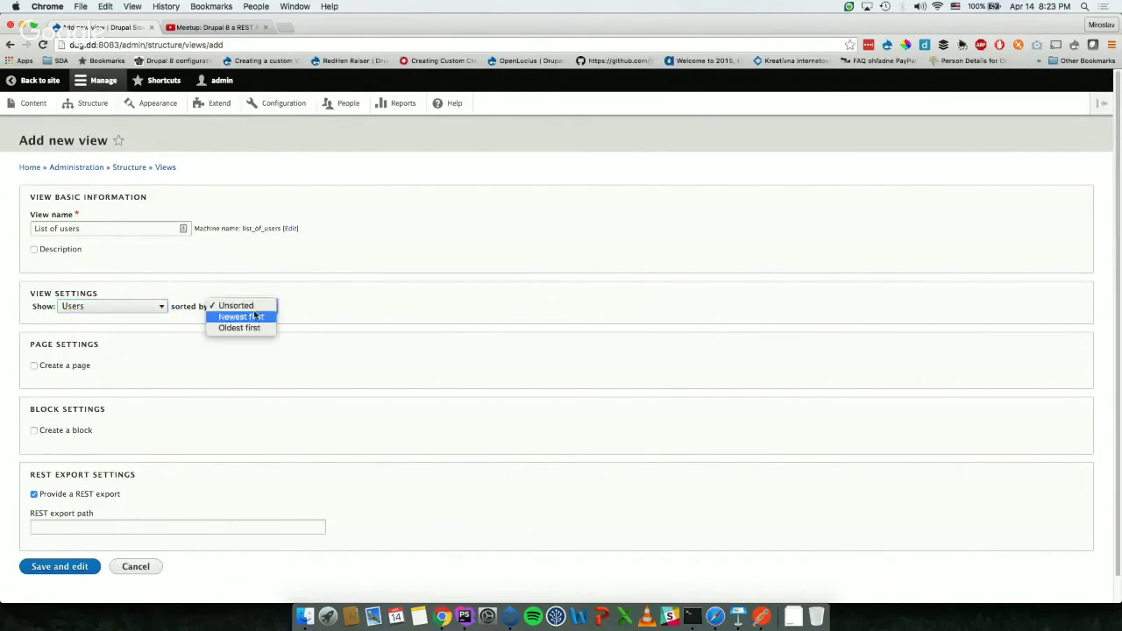
pyautogui.click(391, 322)
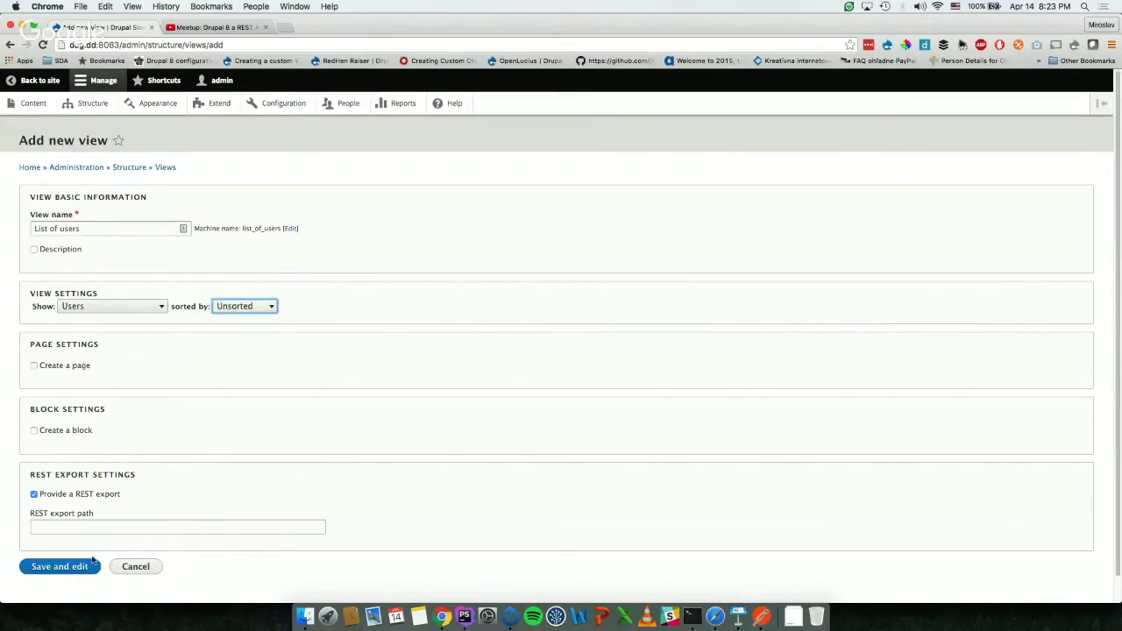
# Step: Set the REST export path to /all-users and save the new view
pyautogui.click(61, 533)
pyautogui.write('/us')
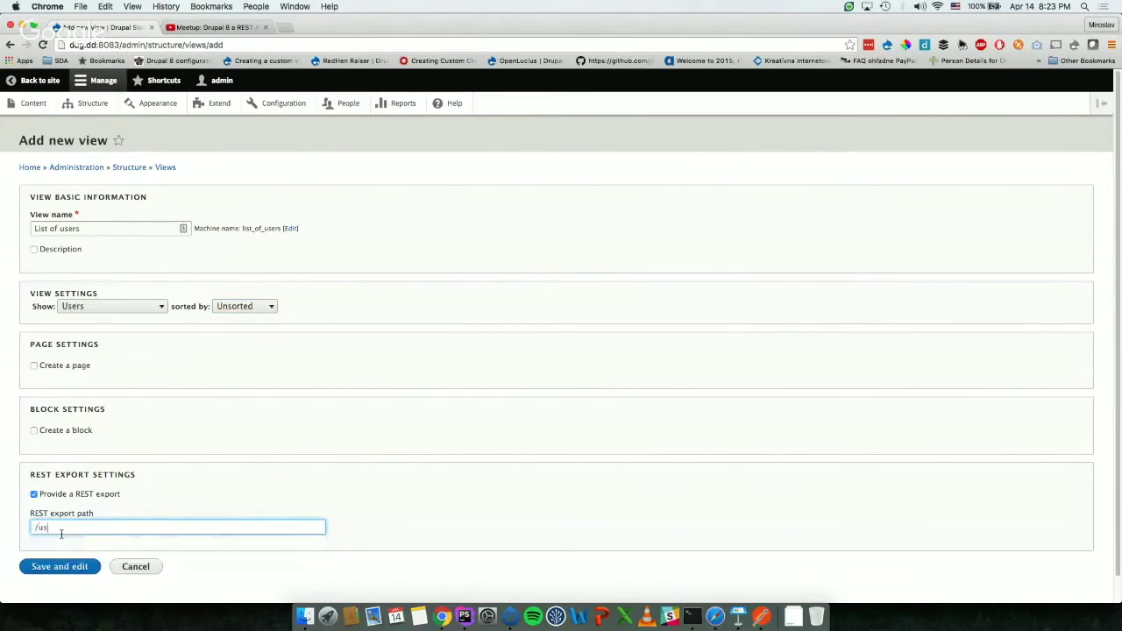
pyautogui.write('ers')
pyautogui.click(55, 568)
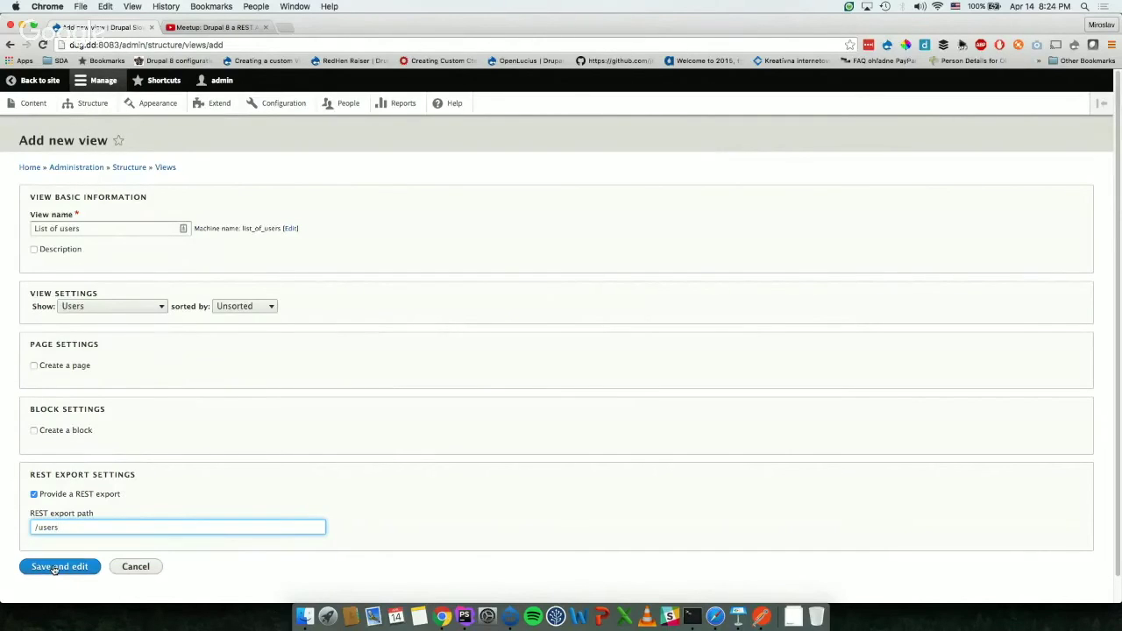
pyautogui.write('all-')
pyautogui.click(52, 567)
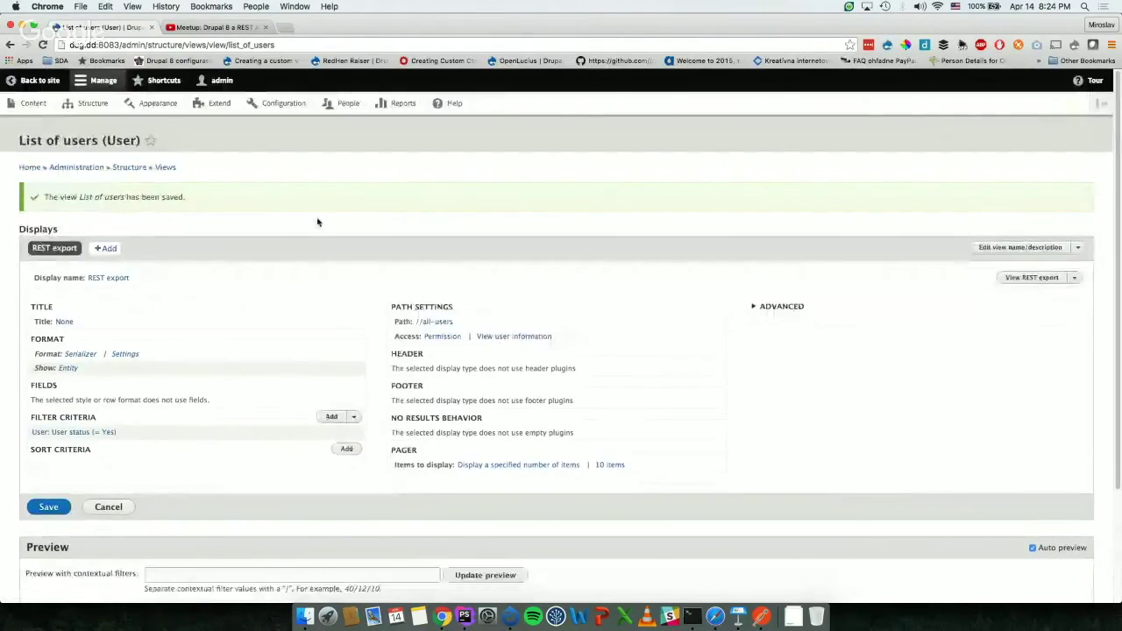
# Step: Remove the leading slash from the REST export path, leaving all-users
pyautogui.click(431, 322)
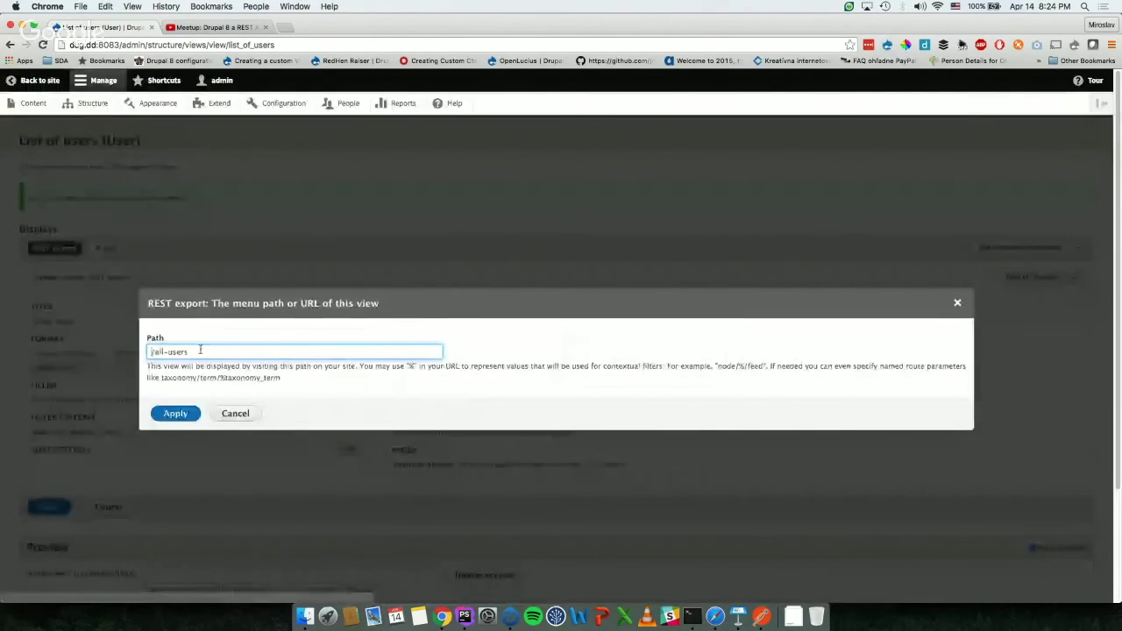
pyautogui.click(153, 352)
pyautogui.press('BackSpace')
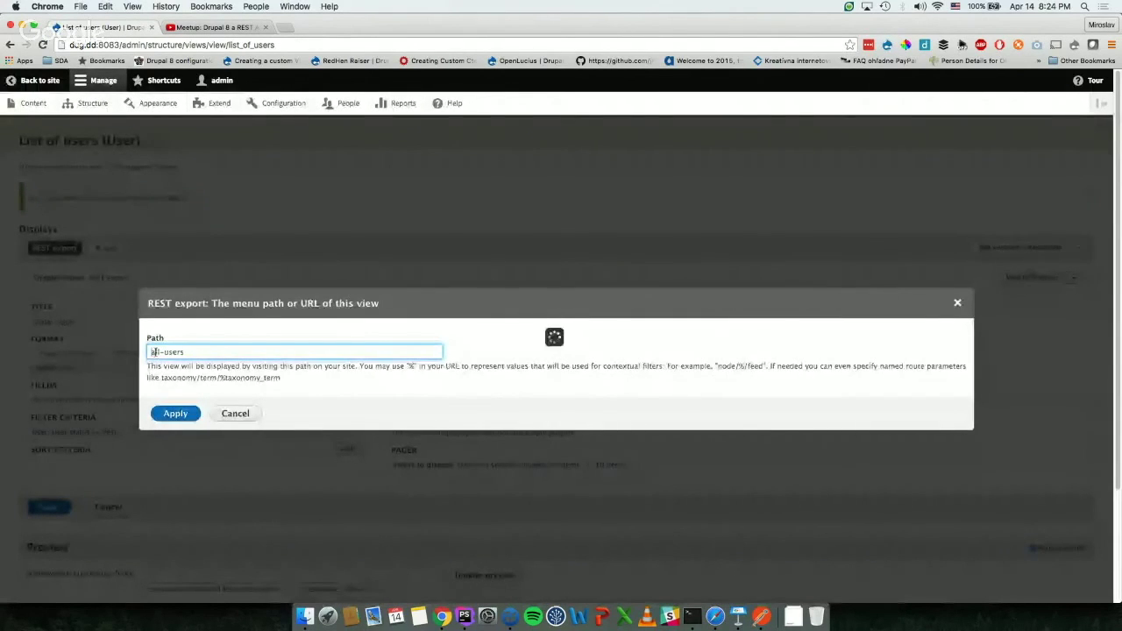
pyautogui.scroll(-3, 121, 324)
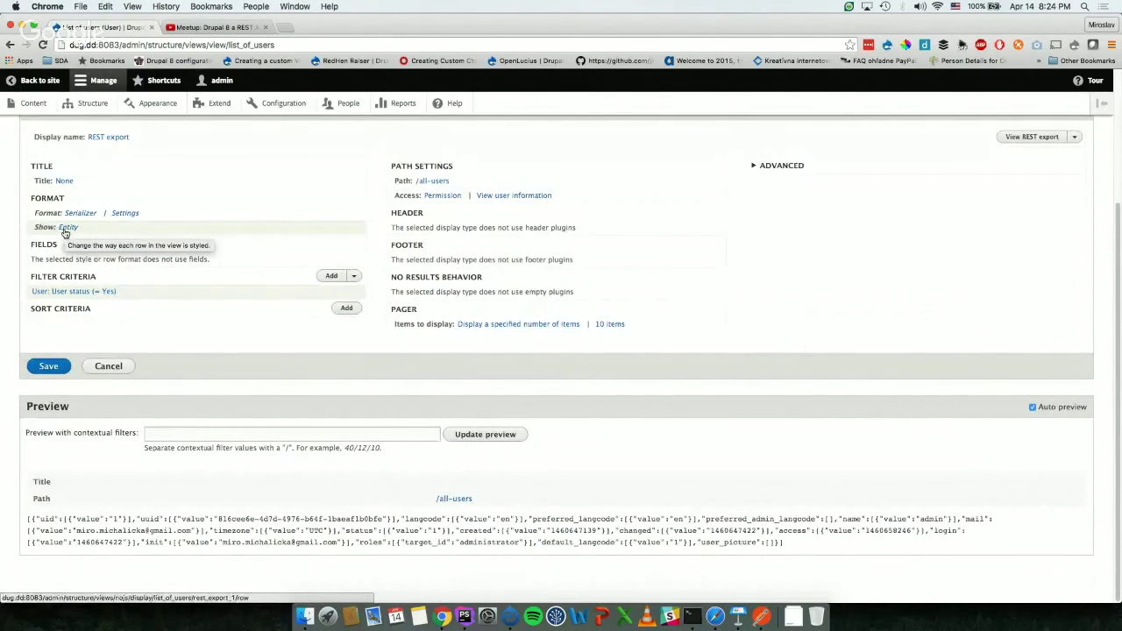
# Step: Switch the REST export rows from Entity to Fields, outputting User: Name
pyautogui.click(64, 229)
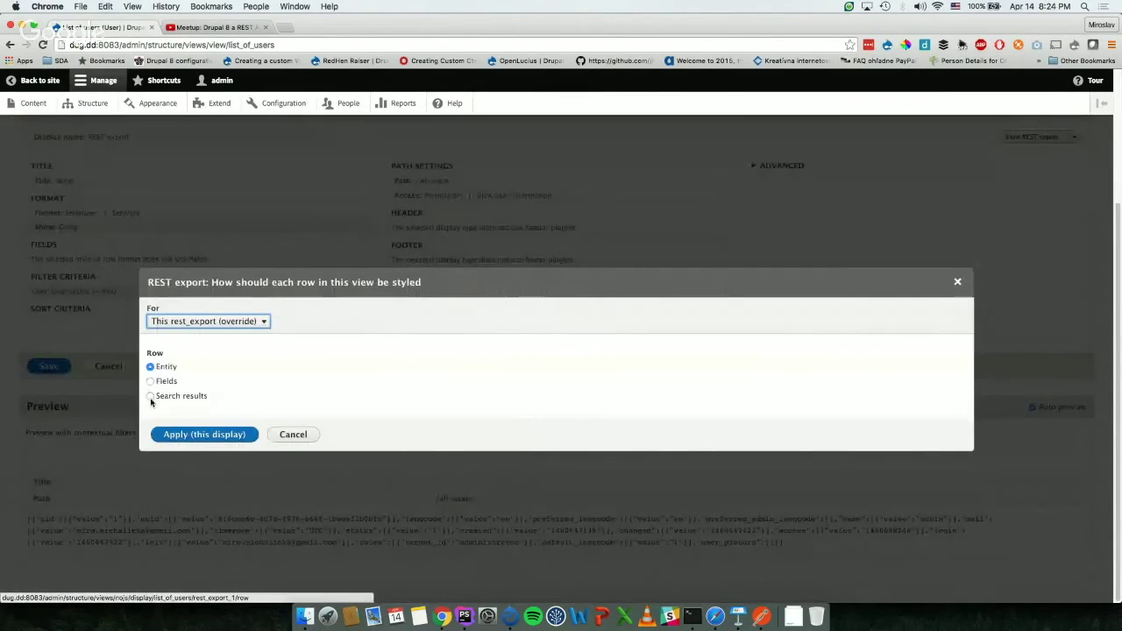
pyautogui.click(150, 381)
pyautogui.click(197, 433)
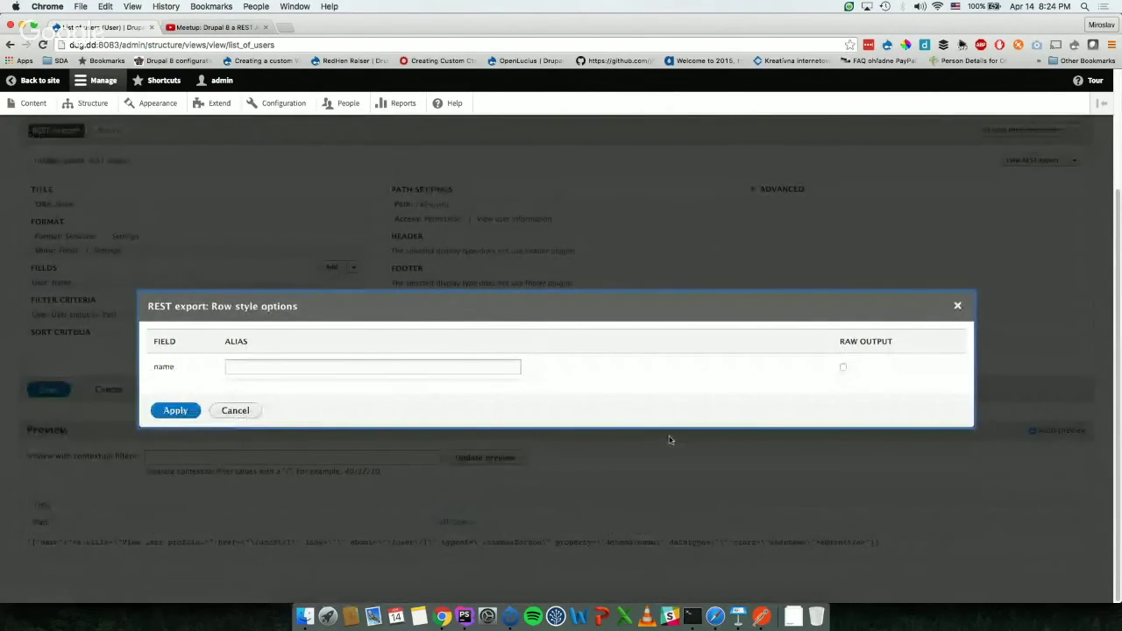
pyautogui.click(176, 412)
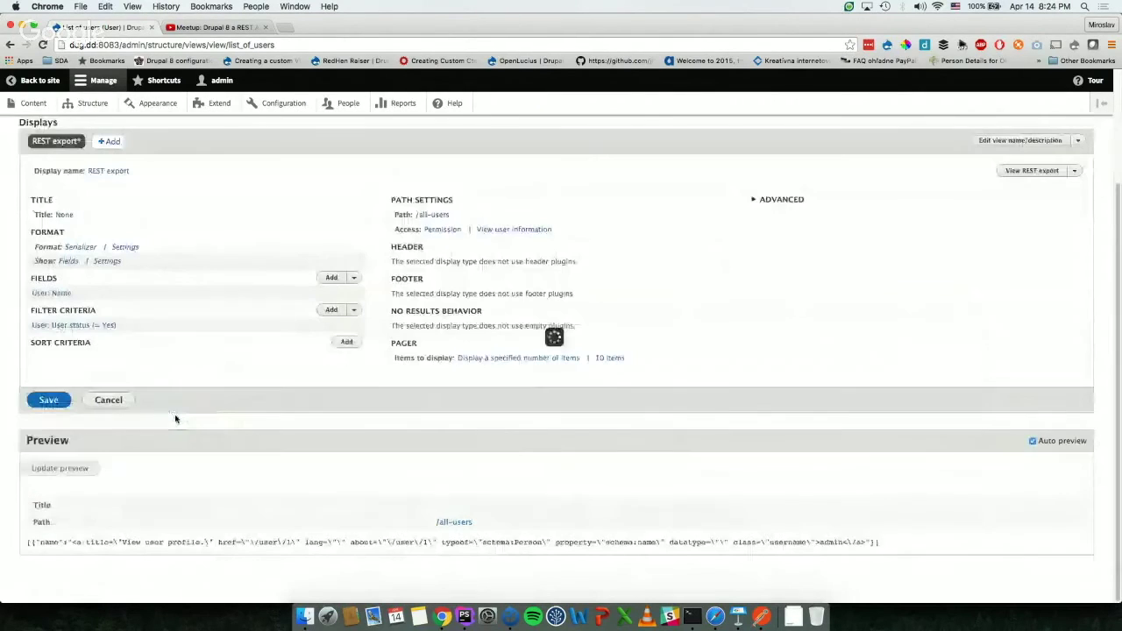
pyautogui.click(329, 277)
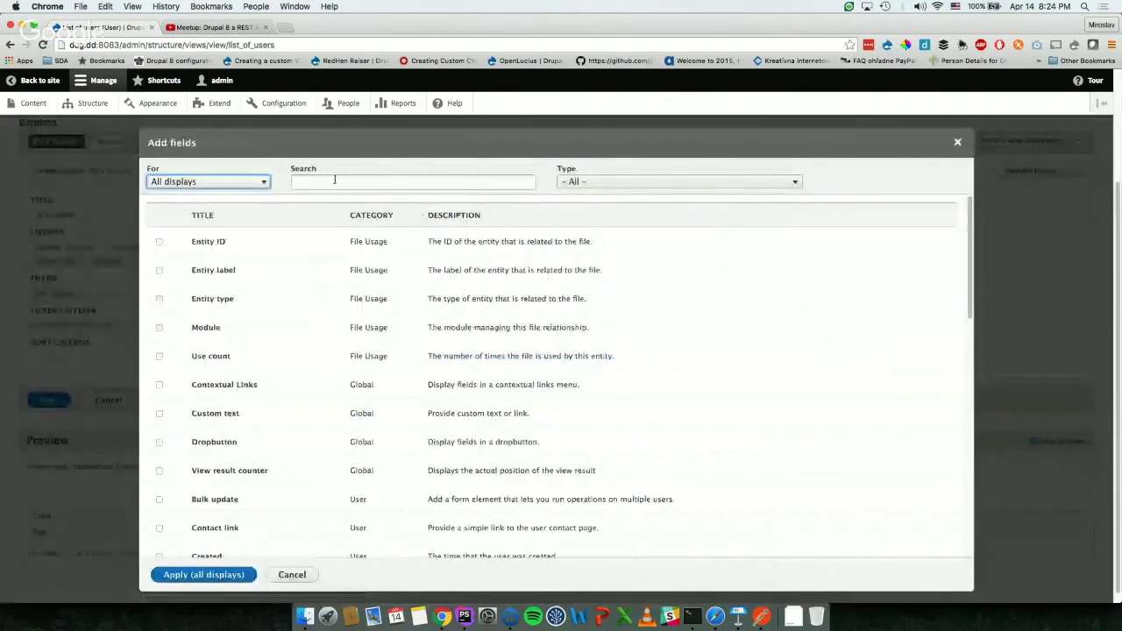
# Step: Add the User: User ID field to the REST export without prefix or suffix
pyautogui.click(334, 179)
pyautogui.write('uid')
pyautogui.press('BackSpace')
pyautogui.press('BackSpace')
pyautogui.press('BackSpace')
pyautogui.click(195, 241)
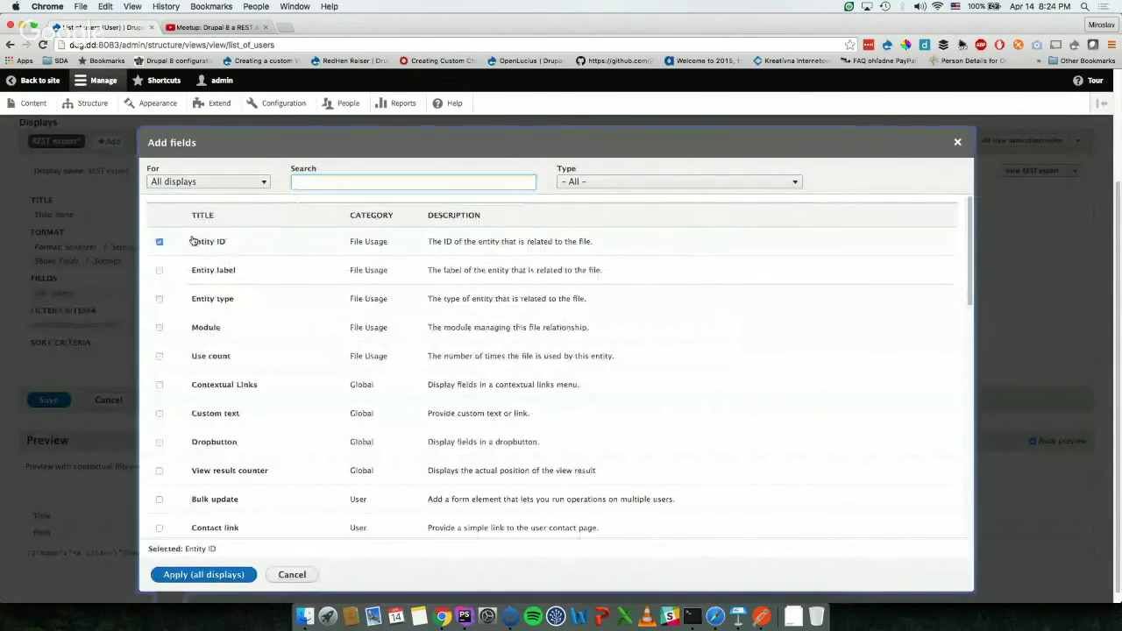
pyautogui.click(196, 242)
pyautogui.scroll(-5, 301, 362)
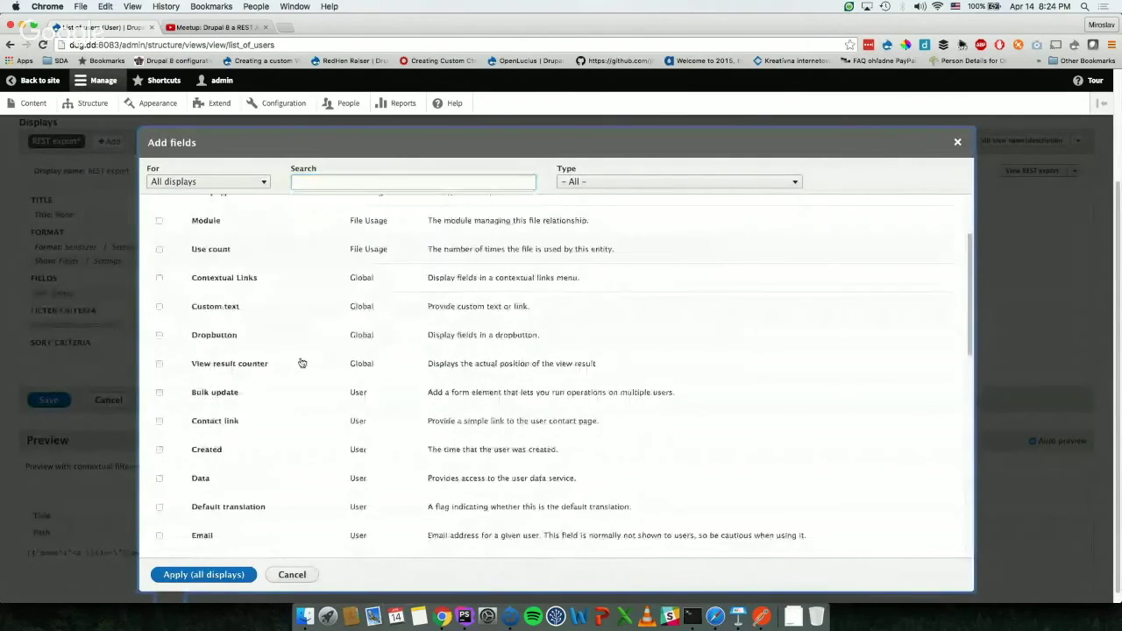
pyautogui.scroll(-6, 301, 362)
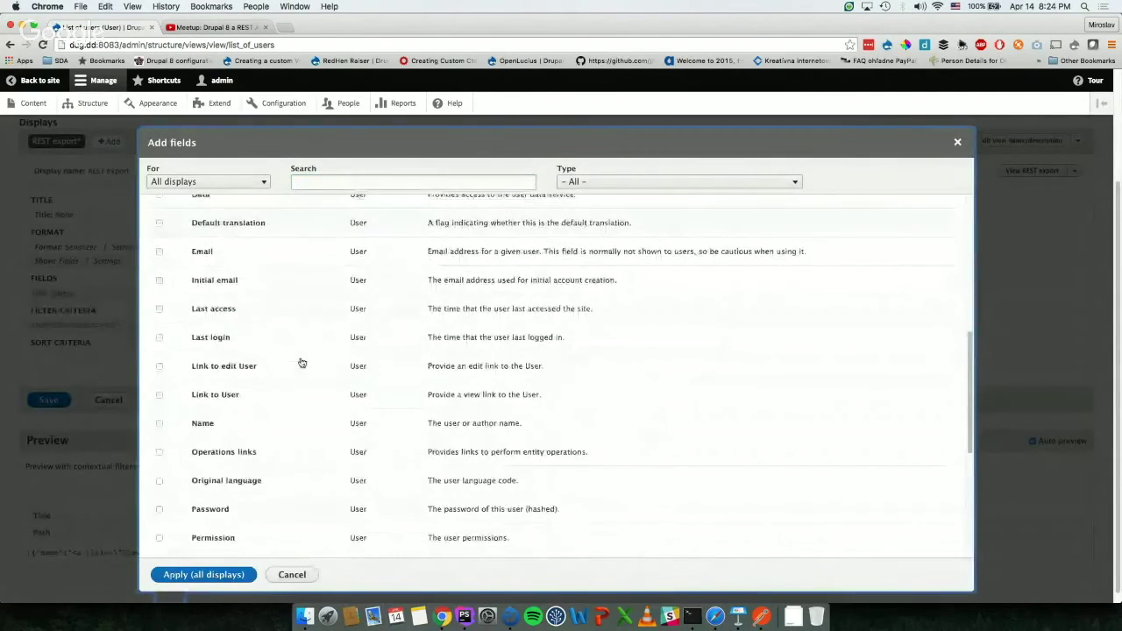
pyautogui.scroll(-3, 306, 356)
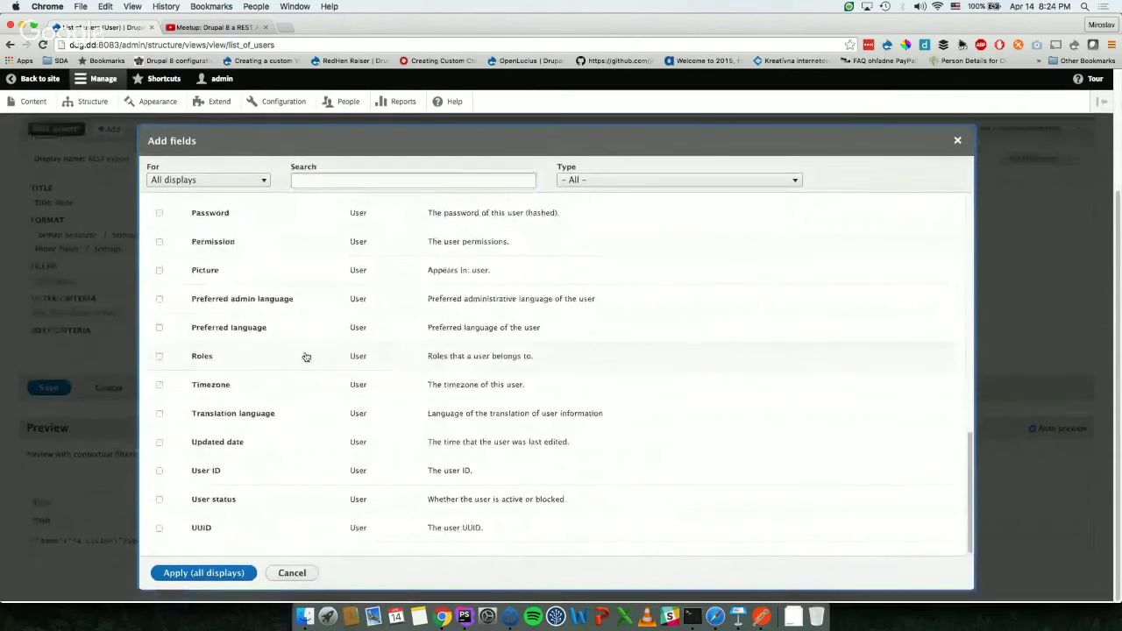
pyautogui.click(208, 474)
pyautogui.click(195, 577)
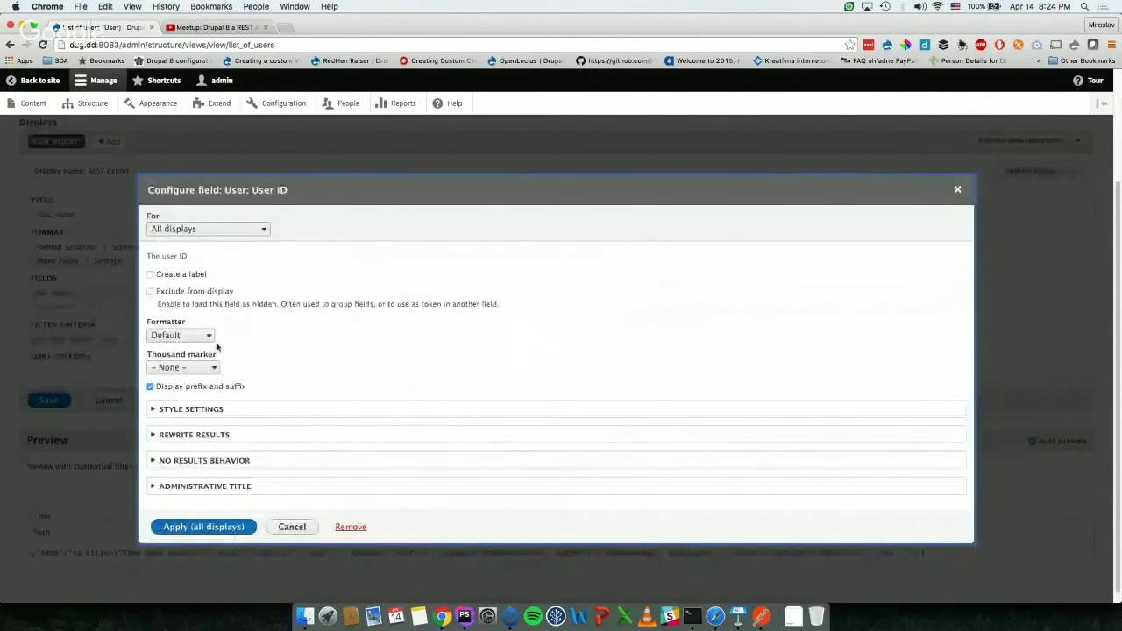
pyautogui.click(187, 386)
pyautogui.click(198, 531)
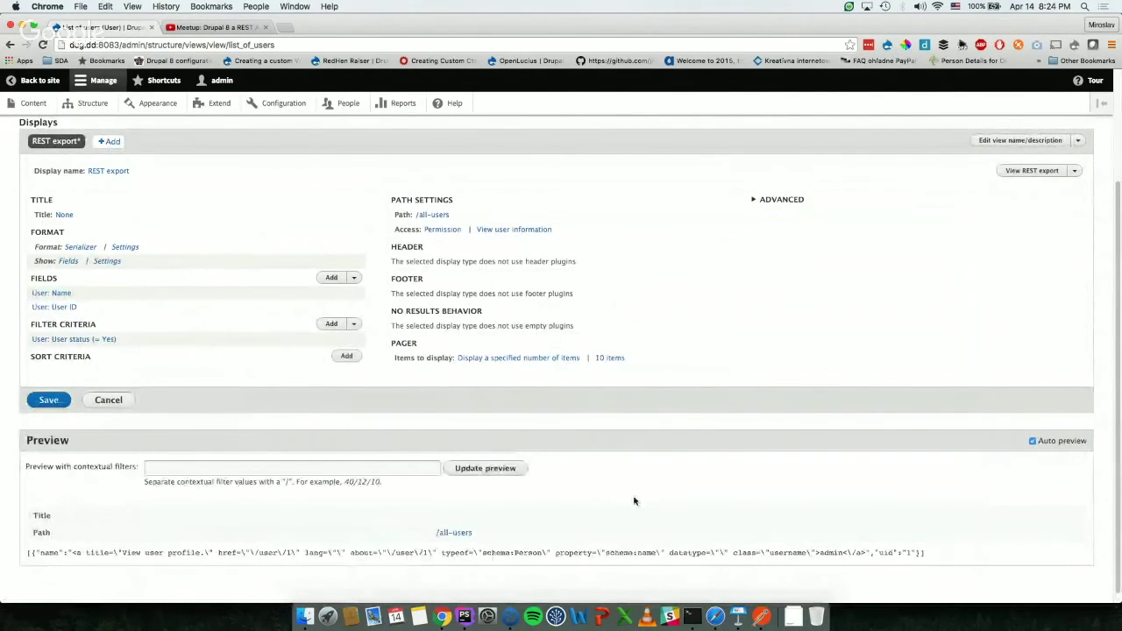
# Step: Uncheck 'Link to the user' on the User: Name field so it outputs plain text
pyautogui.click(51, 308)
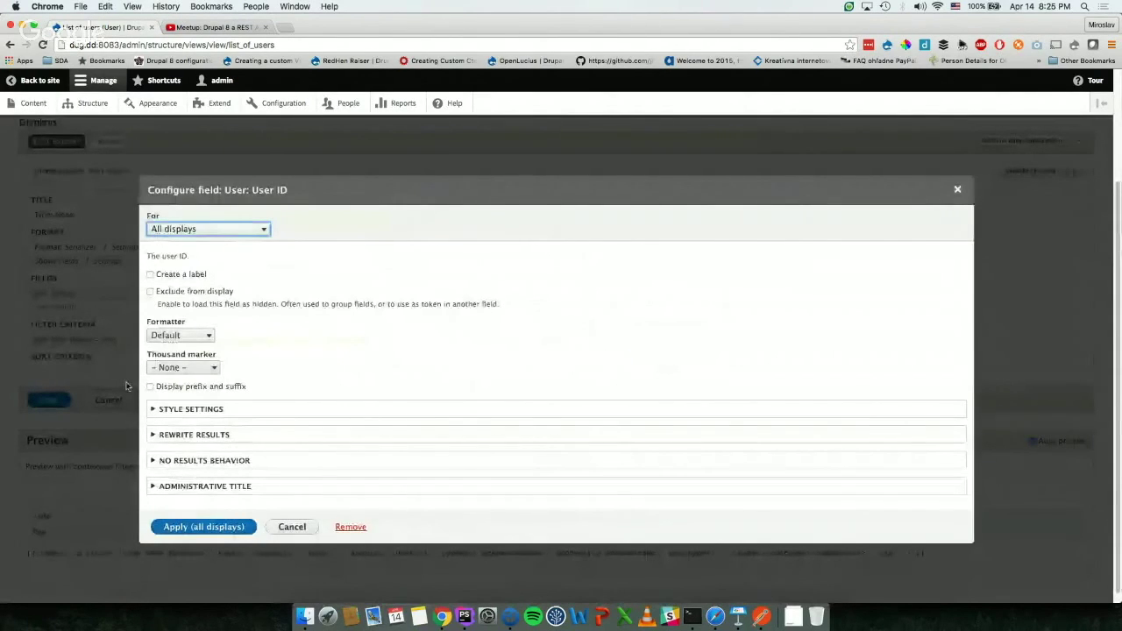
pyautogui.press('Escape')
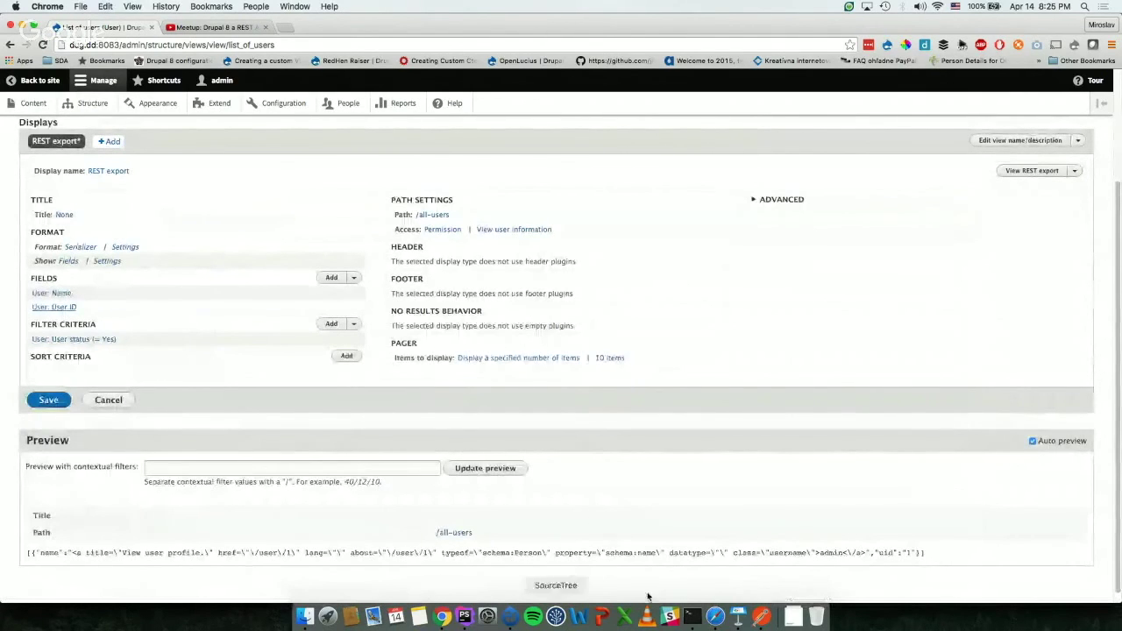
pyautogui.tripleClick(771, 540)
pyautogui.click(772, 540)
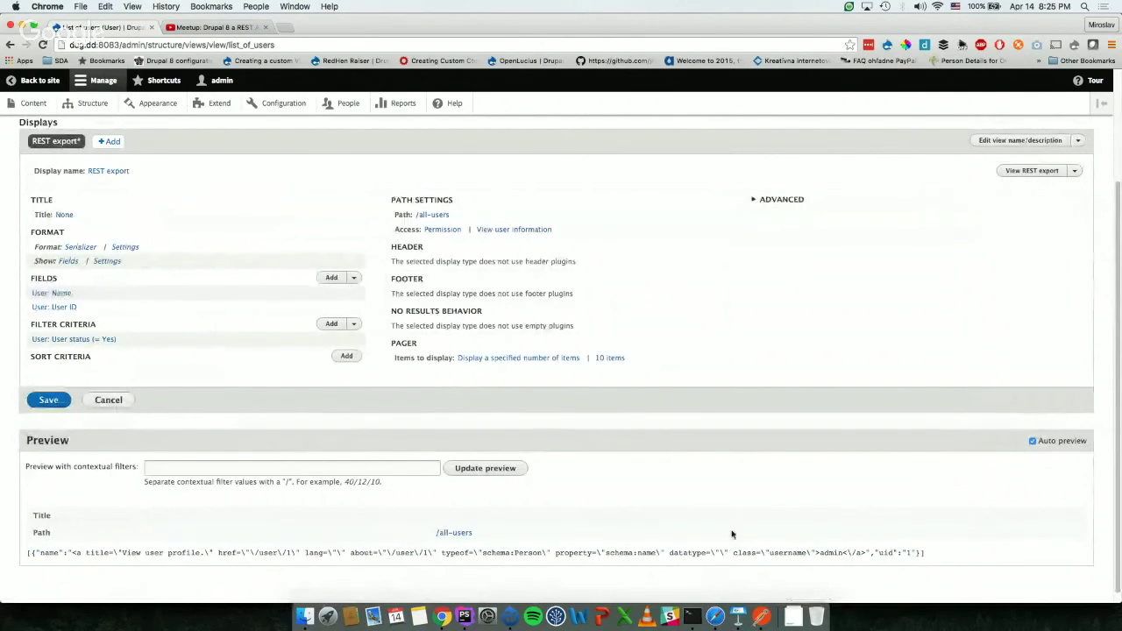
pyautogui.click(49, 292)
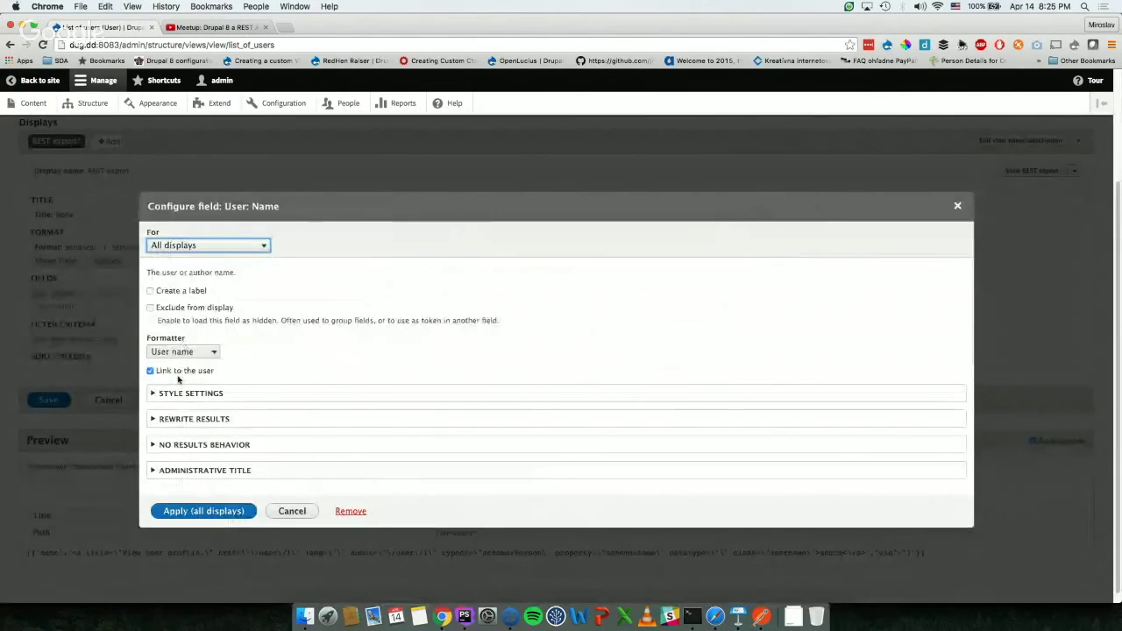
pyautogui.press('Escape')
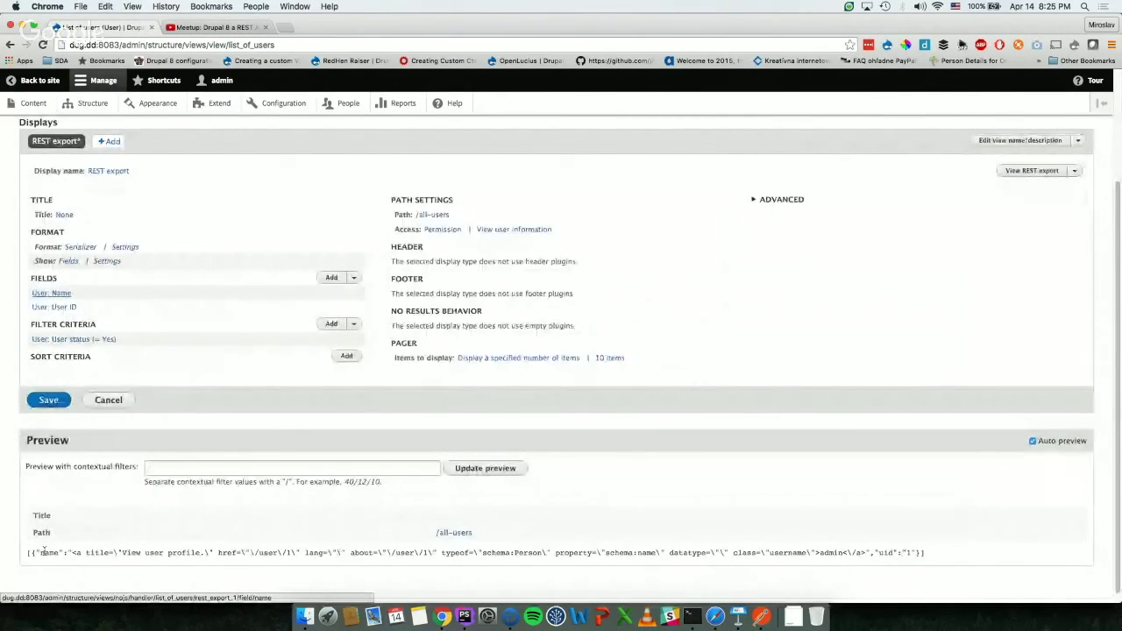
pyautogui.click(46, 294)
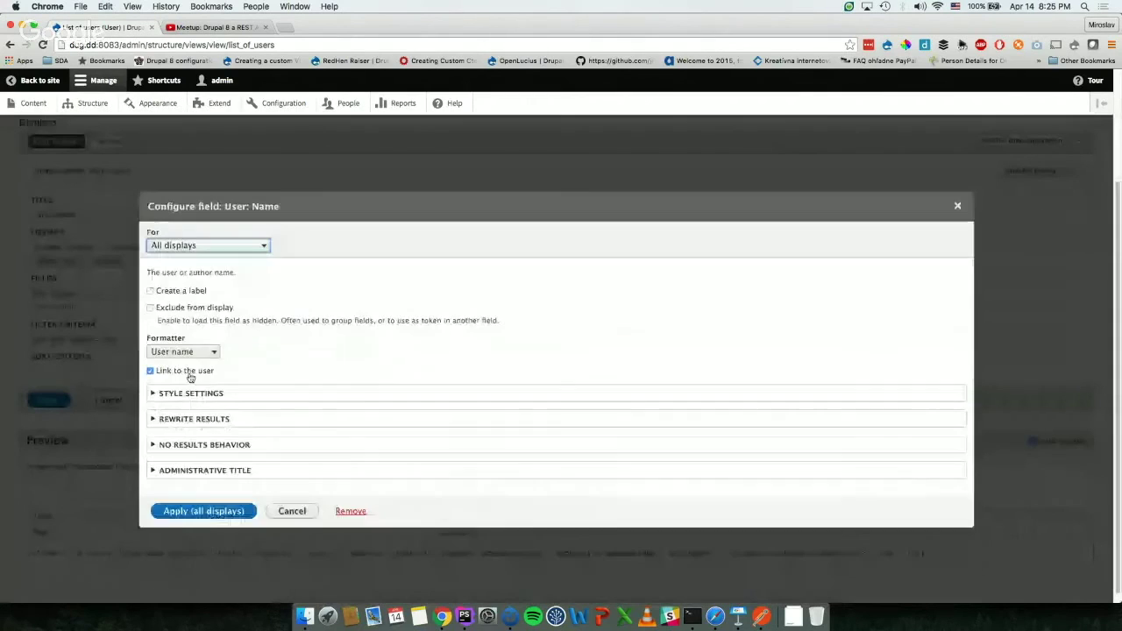
pyautogui.click(204, 512)
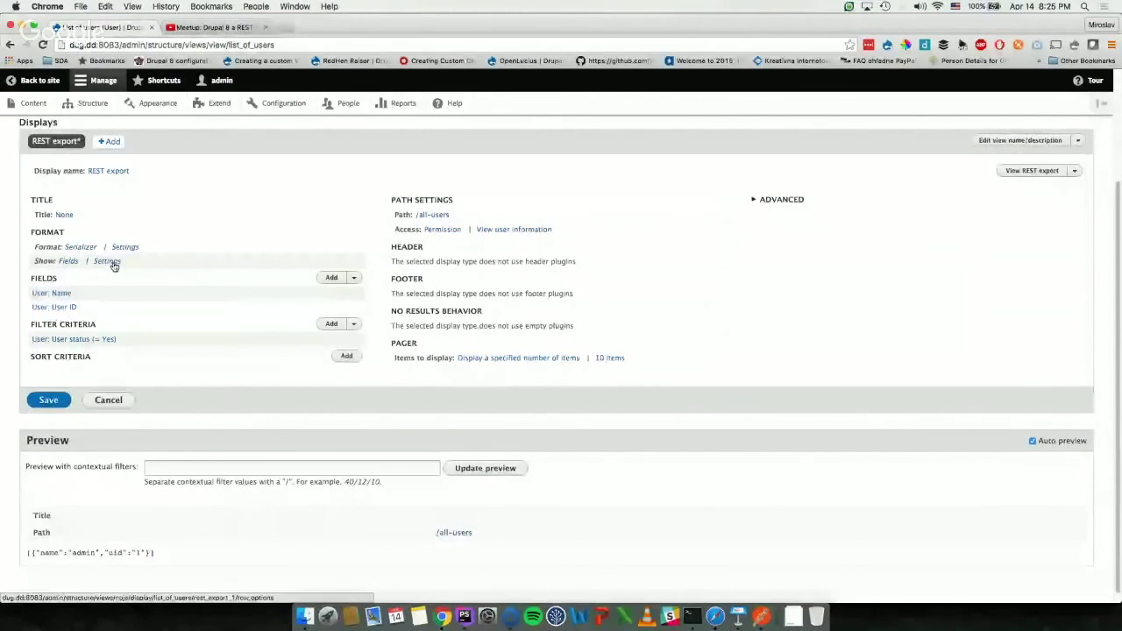
# Step: Alias the name and uid fields as 'username' and 'id' with raw output
pyautogui.click(107, 261)
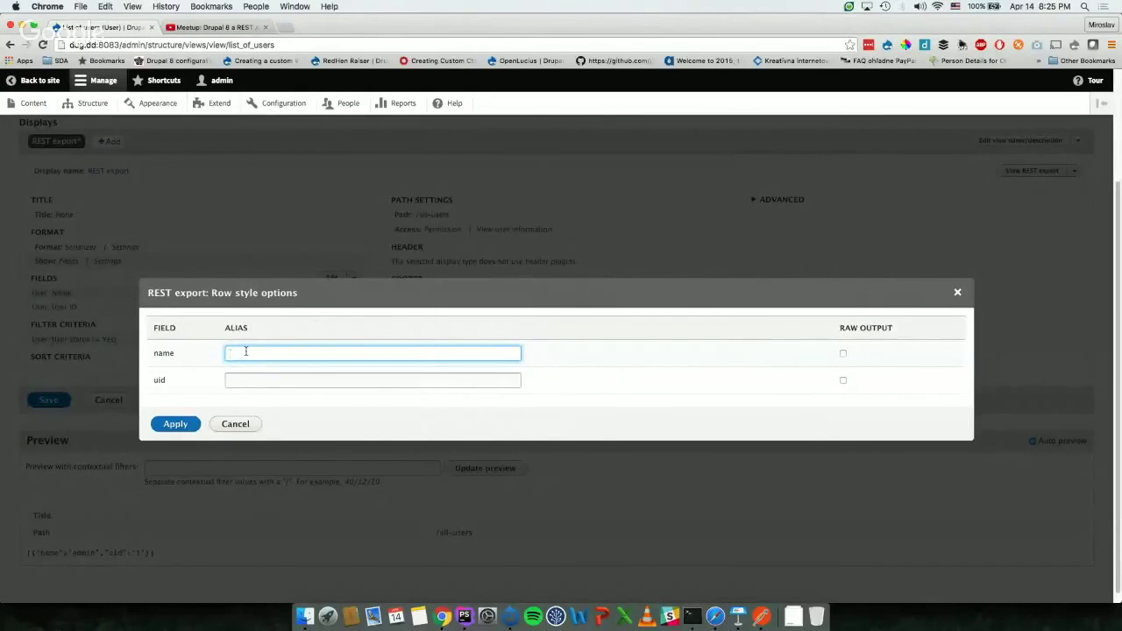
pyautogui.write('sername')
pyautogui.press('Tab')
pyautogui.press('Tab')
pyautogui.write('id')
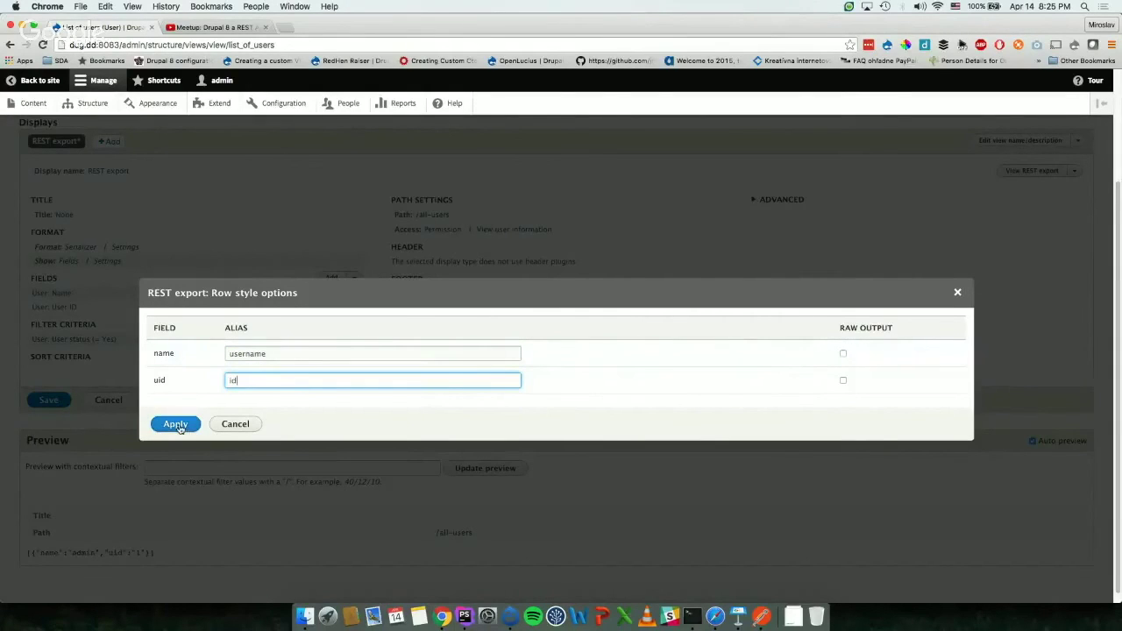
pyautogui.click(843, 354)
pyautogui.click(843, 381)
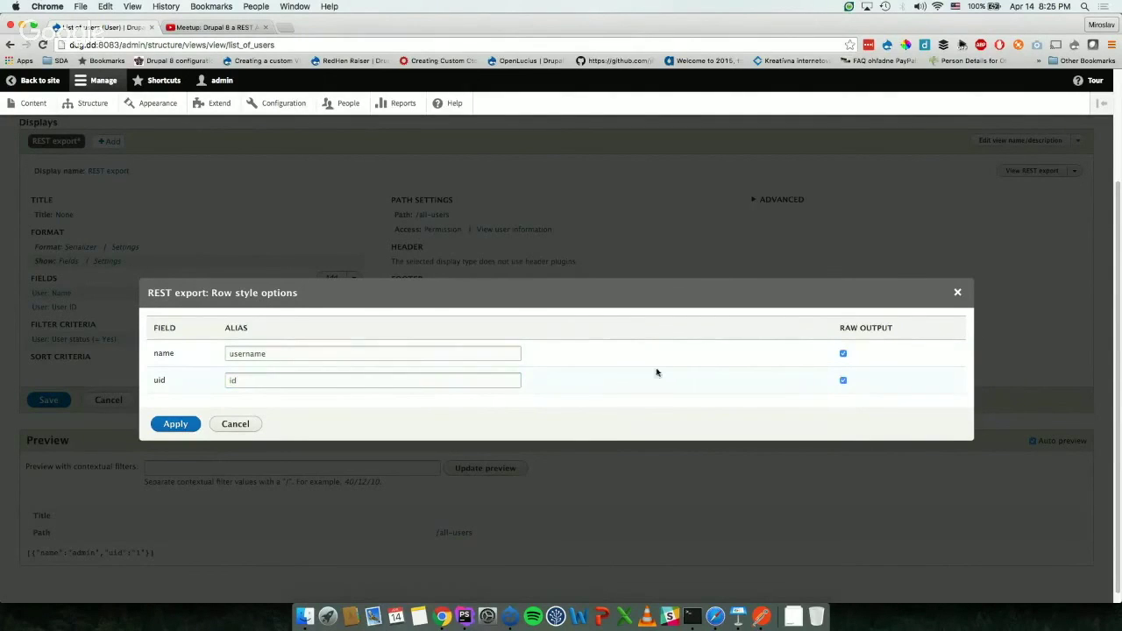
pyautogui.click(166, 426)
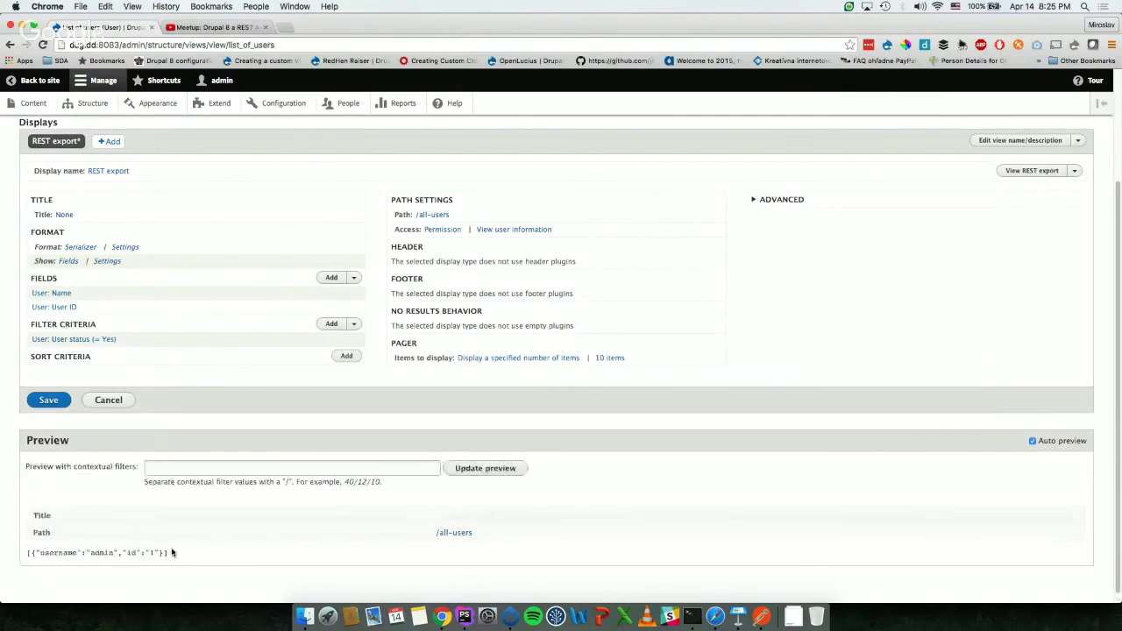
# Step: Save the List of users view and expand its Advanced settings
pyautogui.click(48, 401)
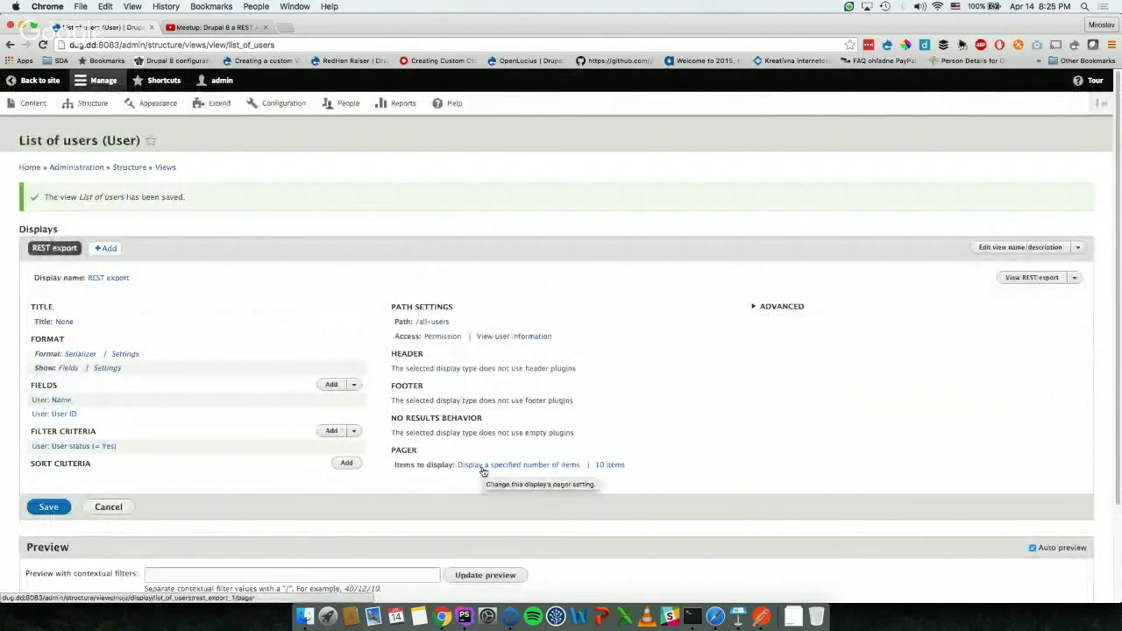
pyautogui.scroll(-2, 482, 471)
pyautogui.click(766, 243)
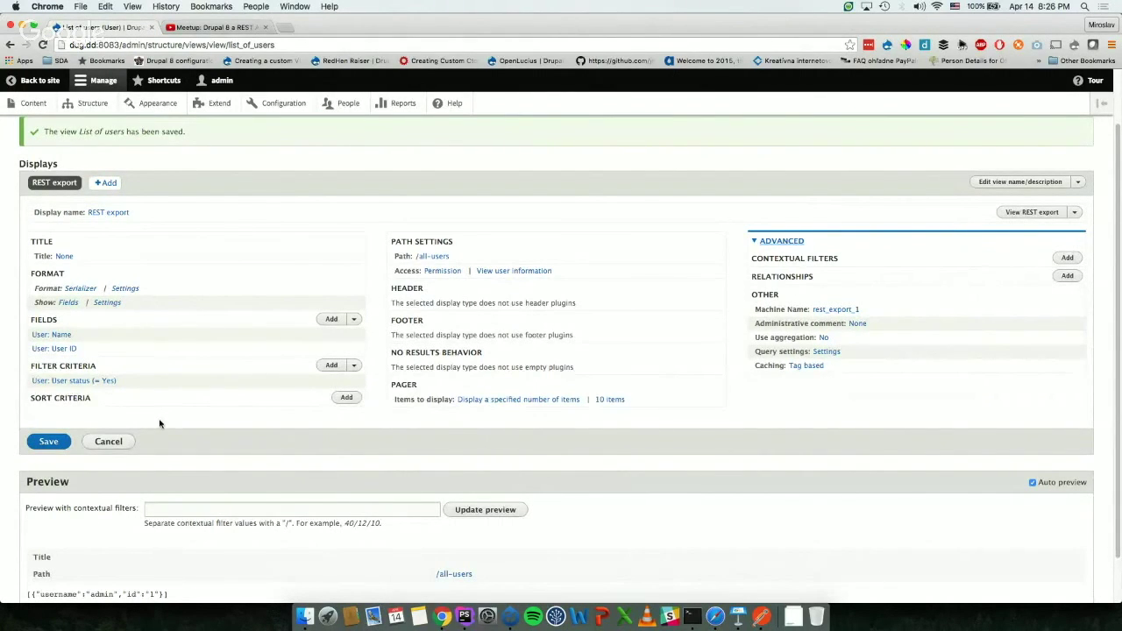
pyautogui.scroll(-2, 158, 423)
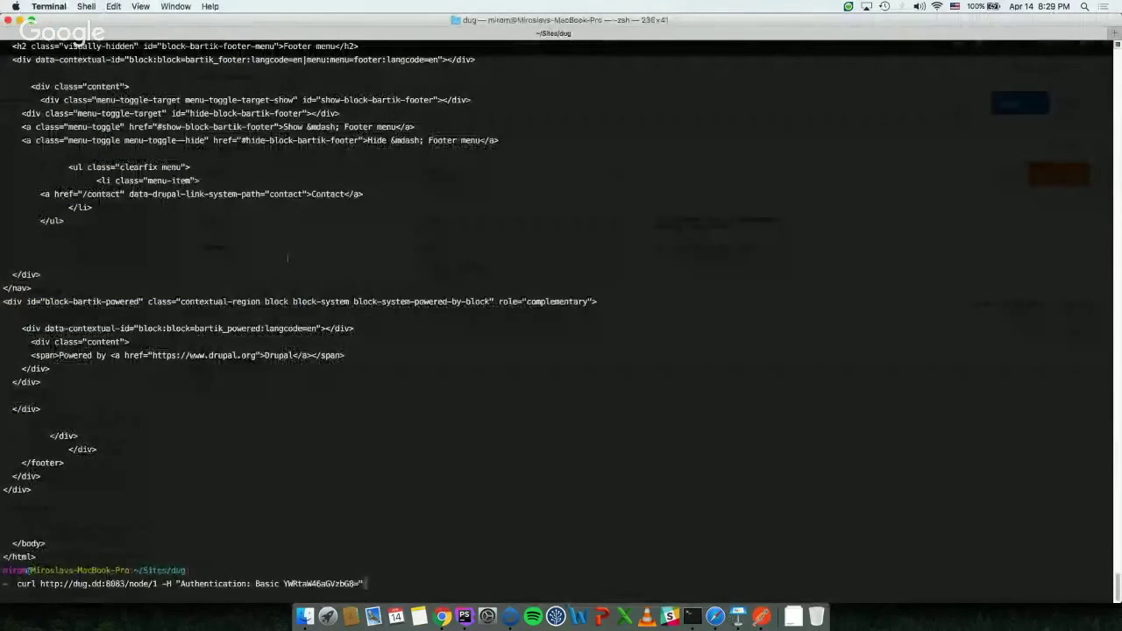
# Step: Rerun the authenticated curl request against all-users instead of node/1
pyautogui.press('Left')
pyautogui.press('Left')
pyautogui.press('Left')
pyautogui.press('Left')
pyautogui.press('Left')
pyautogui.press('Left')
pyautogui.press('Left')
pyautogui.press('Left')
pyautogui.press('Left')
pyautogui.press('Left')
pyautogui.press('Left')
pyautogui.press('Left')
pyautogui.press('Left')
pyautogui.press('Left')
pyautogui.press('Left')
pyautogui.press('Left')
pyautogui.press('Left')
pyautogui.press('Left')
pyautogui.press('Left')
pyautogui.press('Left')
pyautogui.press('Left')
pyautogui.press('Left')
pyautogui.press('Left')
pyautogui.press('Left')
pyautogui.press('Left')
pyautogui.press('Left')
pyautogui.press('Left')
pyautogui.press('Left')
pyautogui.press('Left')
pyautogui.press('Left')
pyautogui.press('Left')
pyautogui.press('Left')
pyautogui.press('Left')
pyautogui.press('Left')
pyautogui.press('Left')
pyautogui.press('Left')
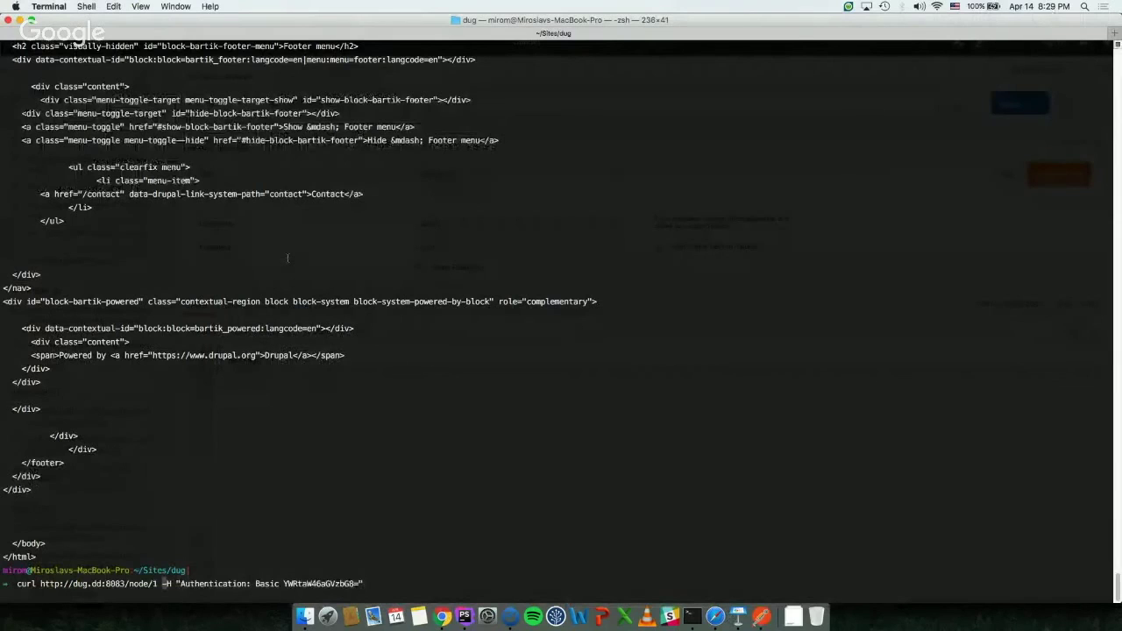
pyautogui.press('BackSpace')
pyautogui.press('BackSpace')
pyautogui.press('BackSpace')
pyautogui.press('BackSpace')
pyautogui.press('BackSpace')
pyautogui.press('BackSpace')
pyautogui.write('all-')
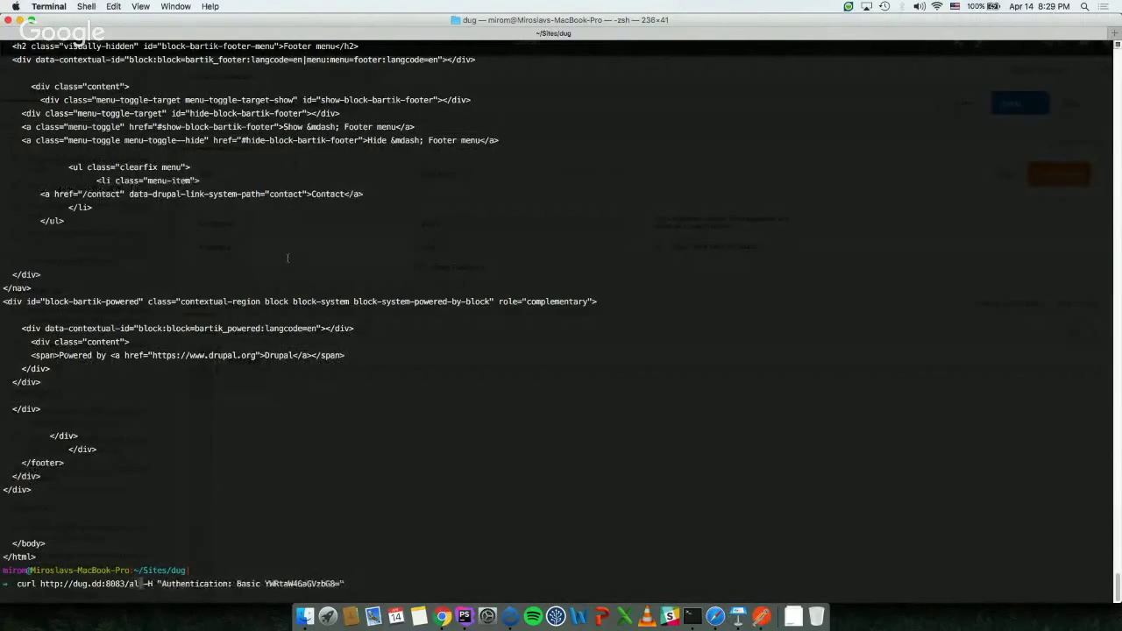
pyautogui.write('users')
pyautogui.press('Return')
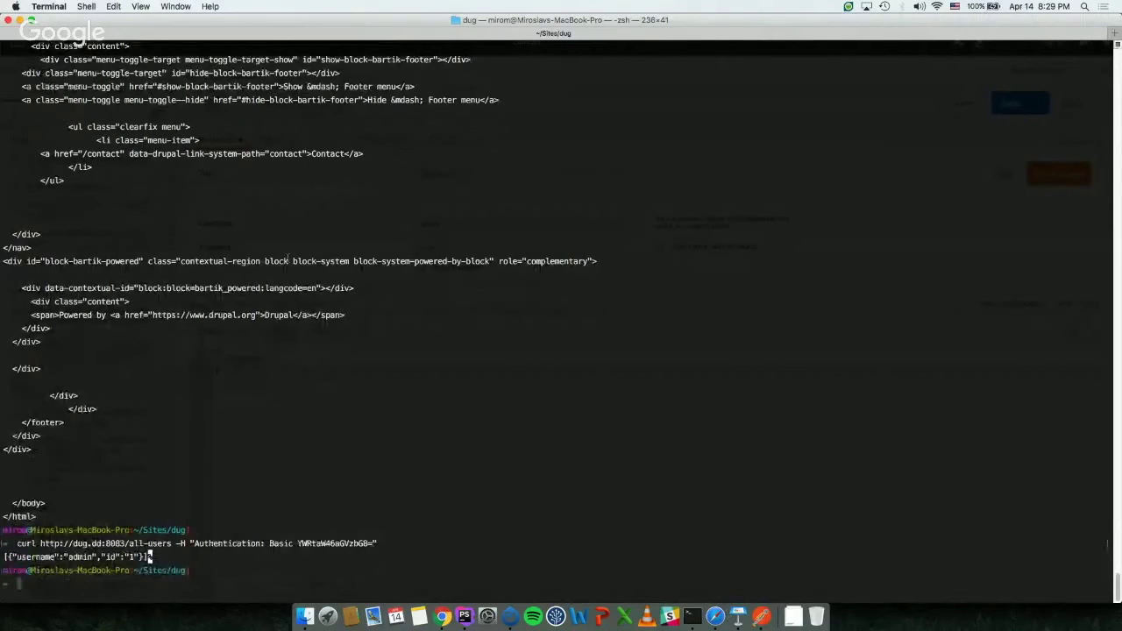
pyautogui.click(759, 617)
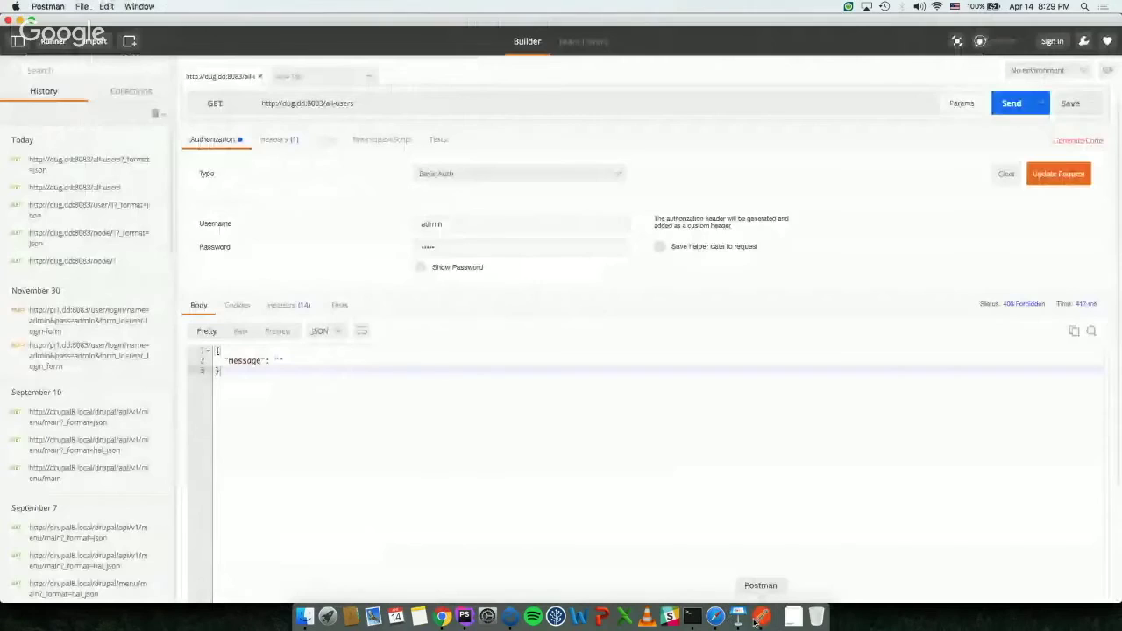
# Step: Quit Postman and return to the List of users view editor in Chrome
pyautogui.click(48, 6)
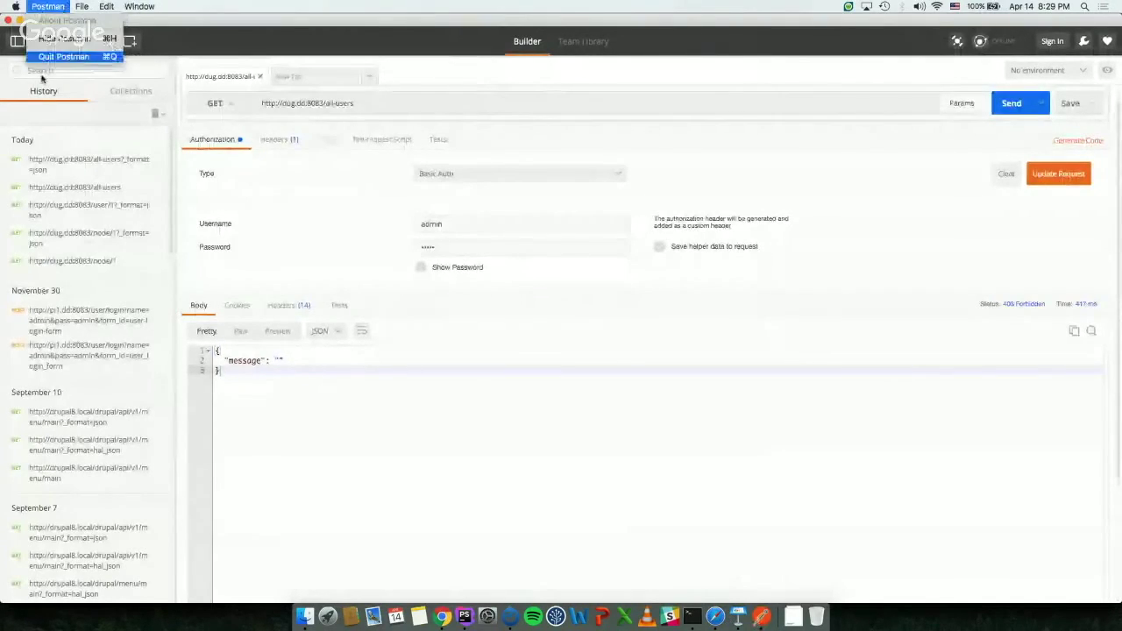
pyautogui.click(63, 56)
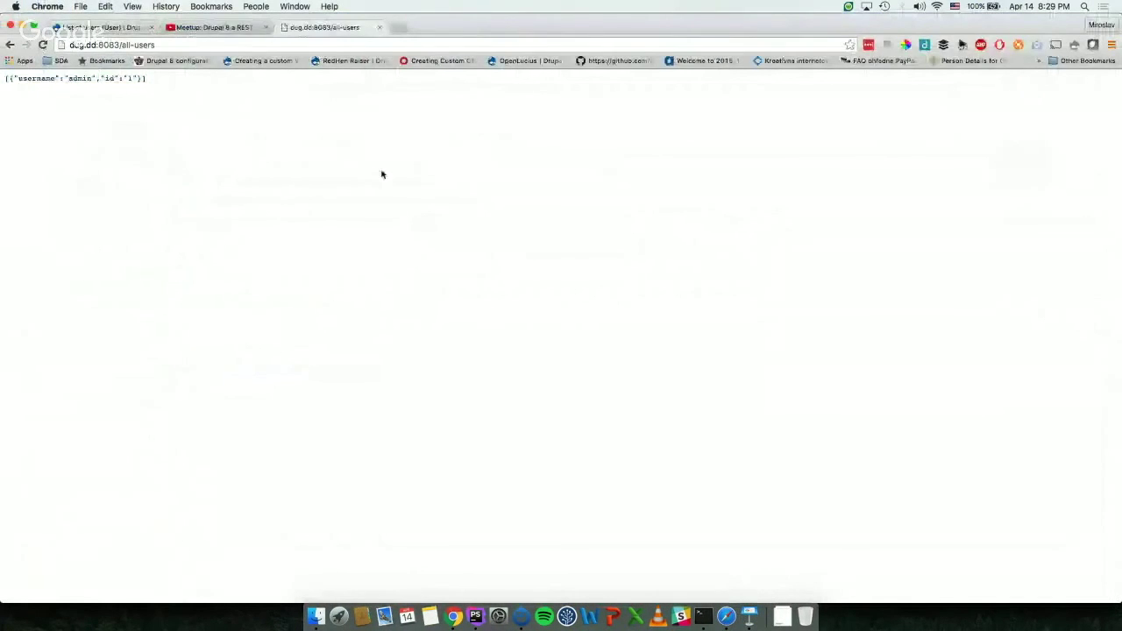
pyautogui.click(83, 27)
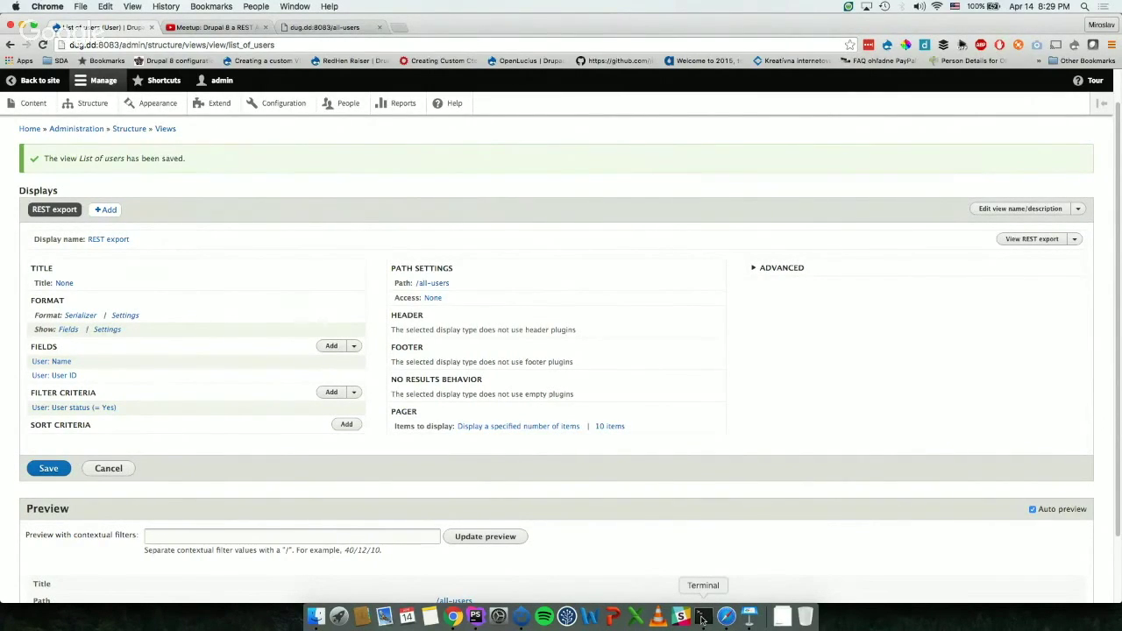
# Step: Quit Keynote and stop the Hangouts screen share in Safari
pyautogui.click(751, 618)
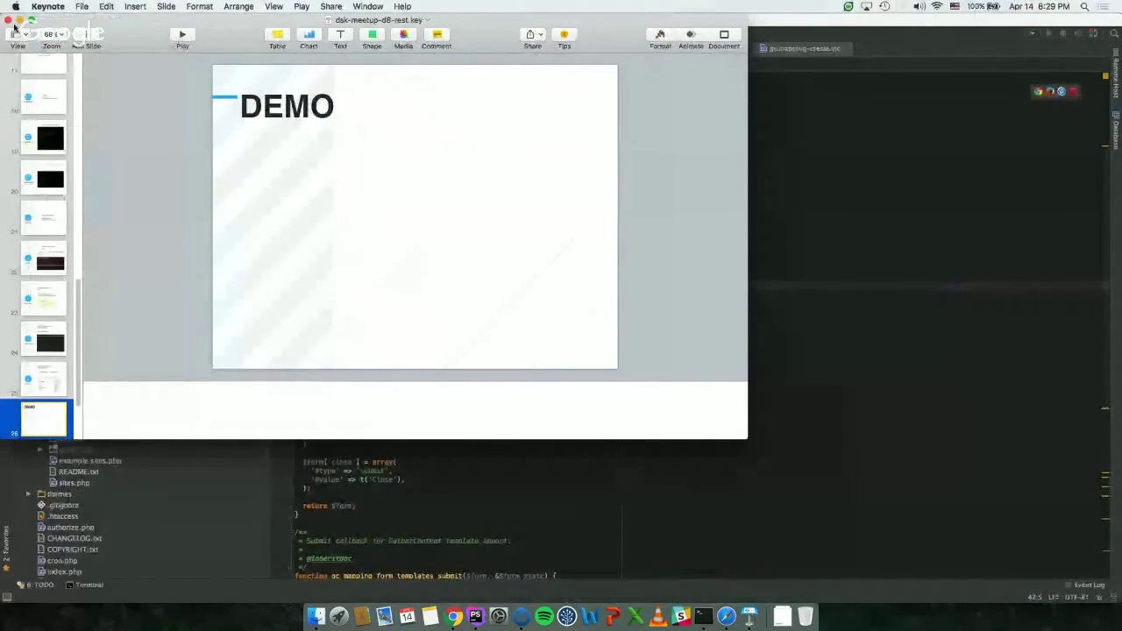
pyautogui.click(47, 6)
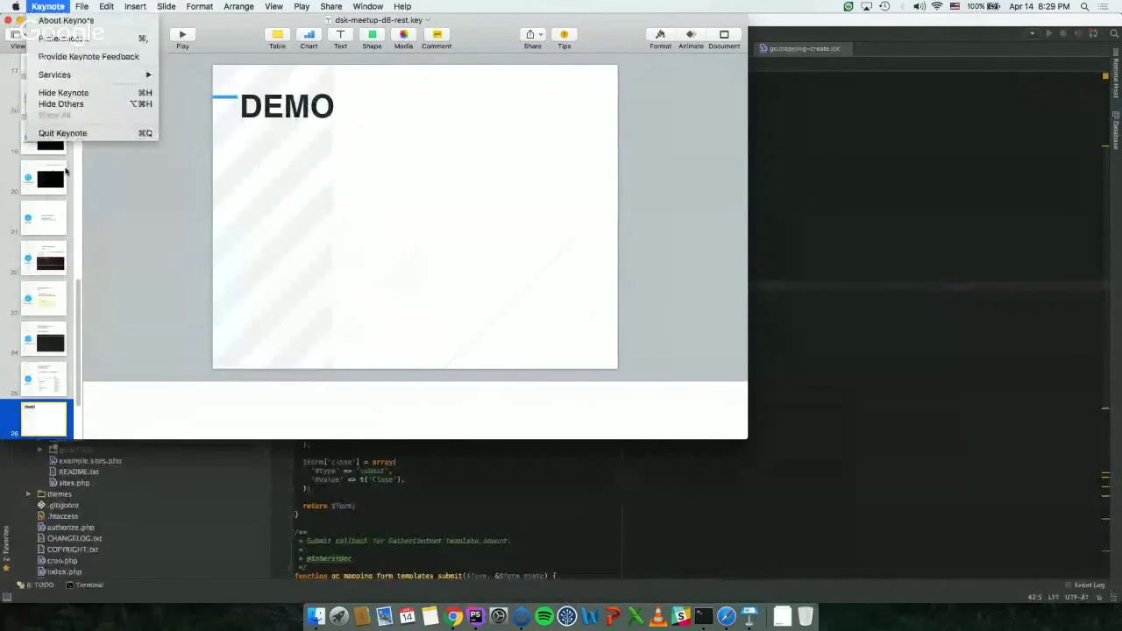
pyautogui.click(62, 132)
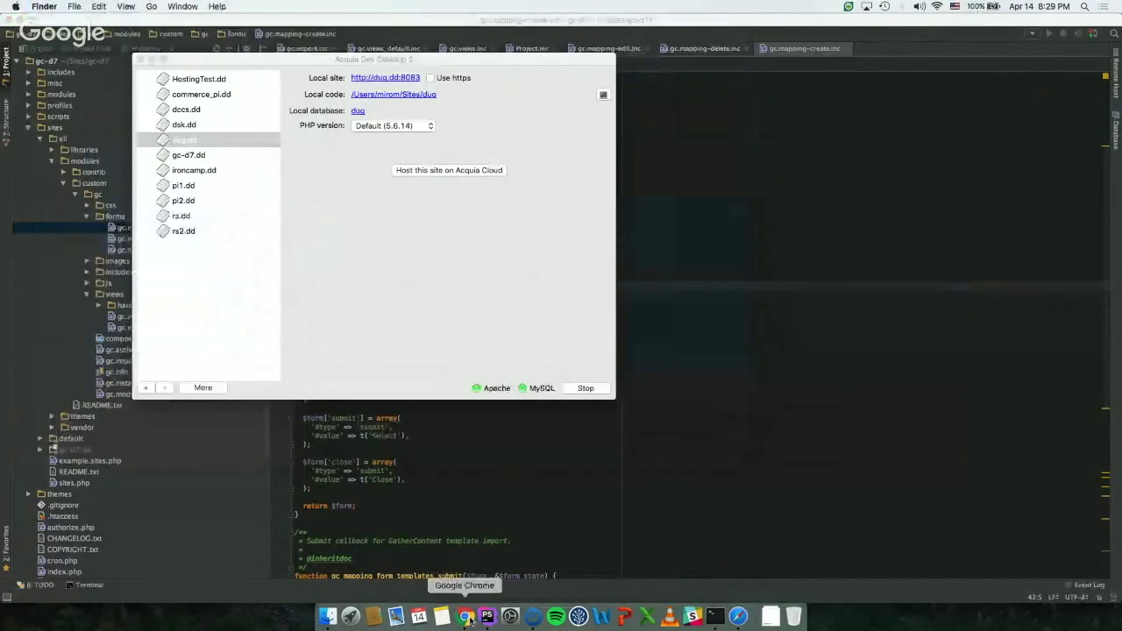
pyautogui.click(737, 617)
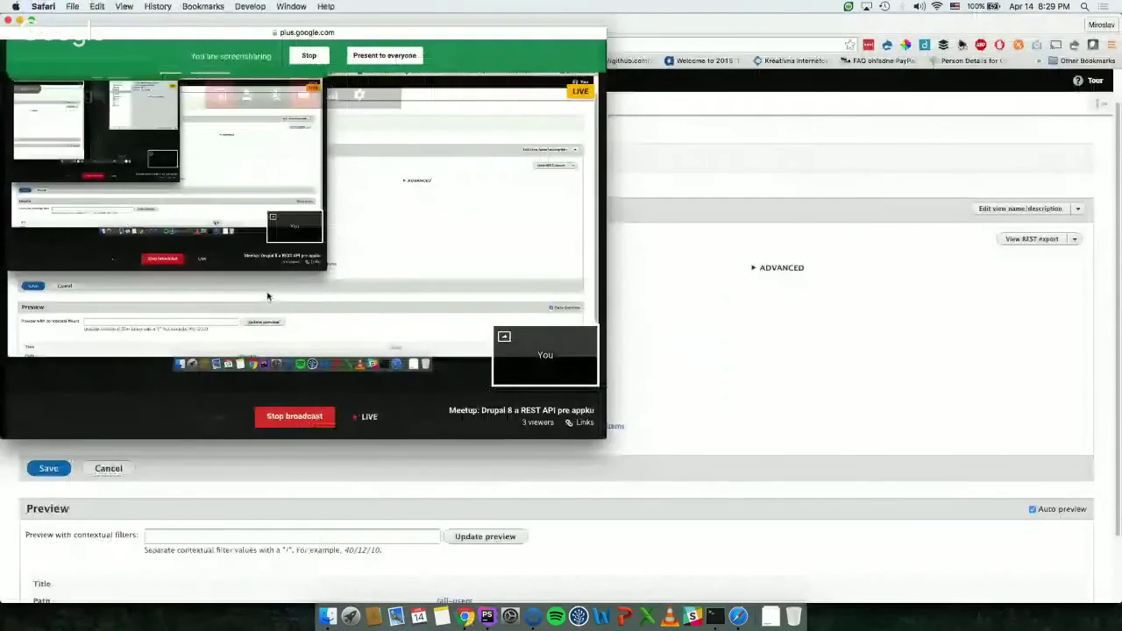
pyautogui.click(307, 57)
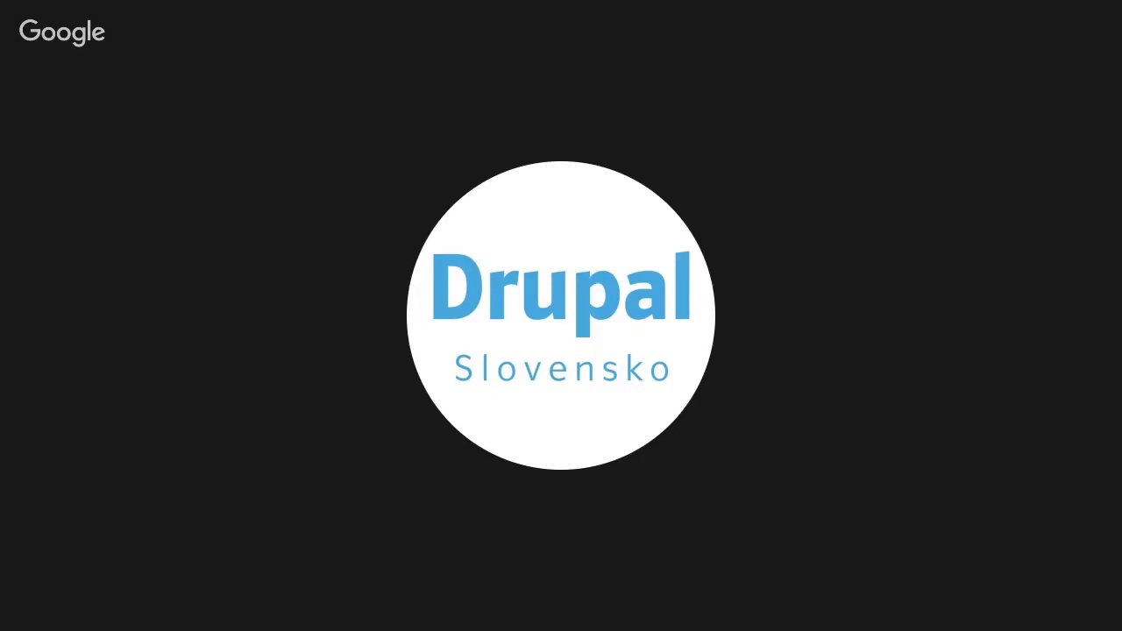